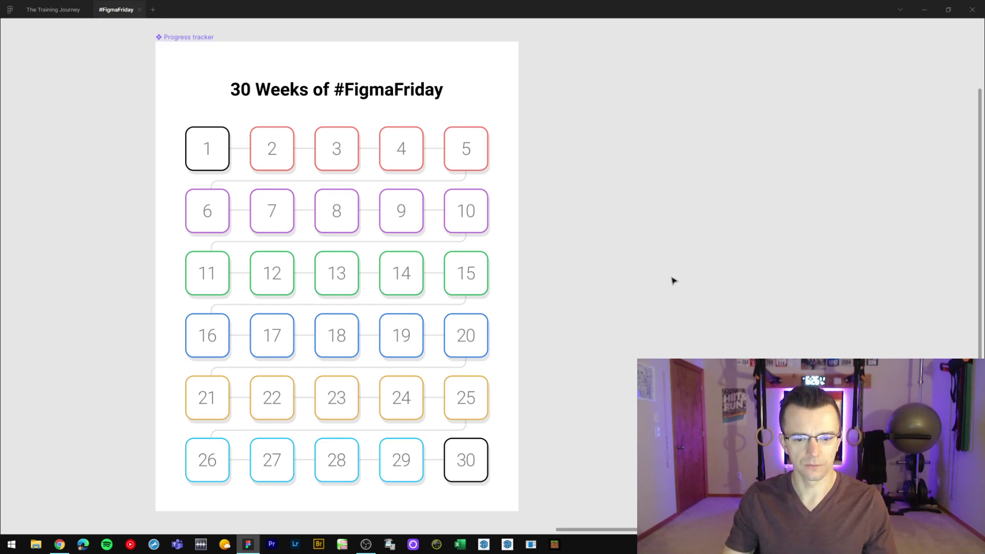
Step: Browse the Etsy shop in the browser for reference, then return to Figma
key("alt+Tab")
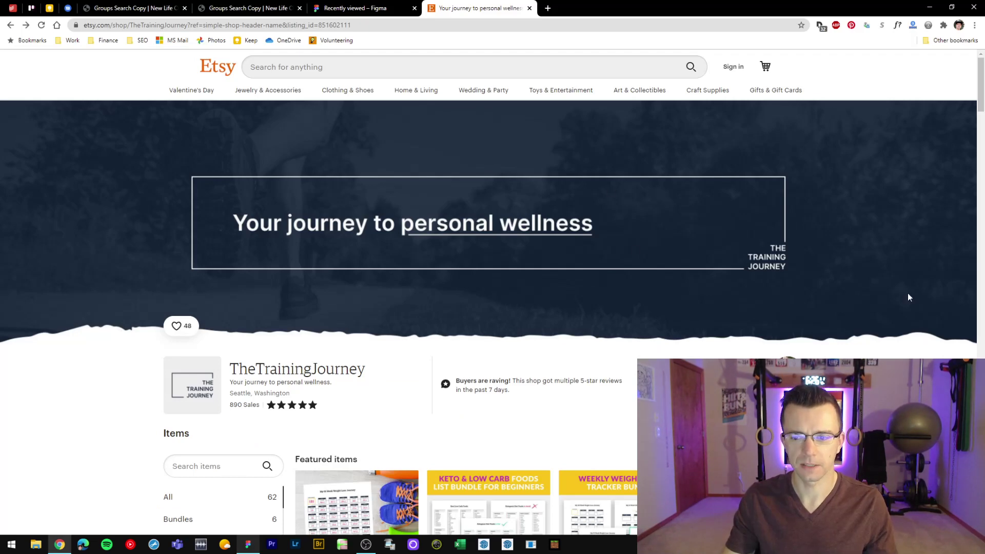
scroll(912, 355, "down", 1)
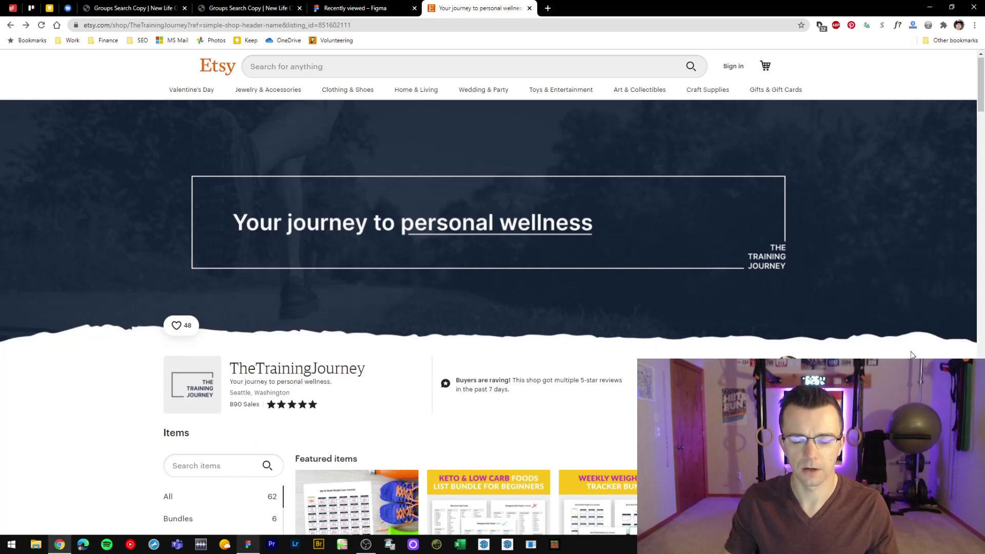
scroll(912, 354, "down", 3)
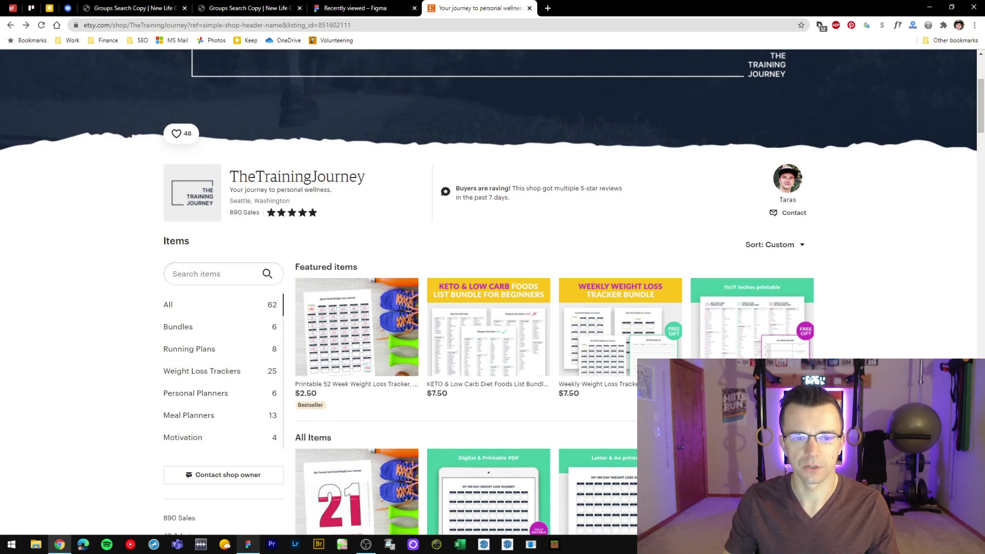
scroll(492, 292, "down", 3)
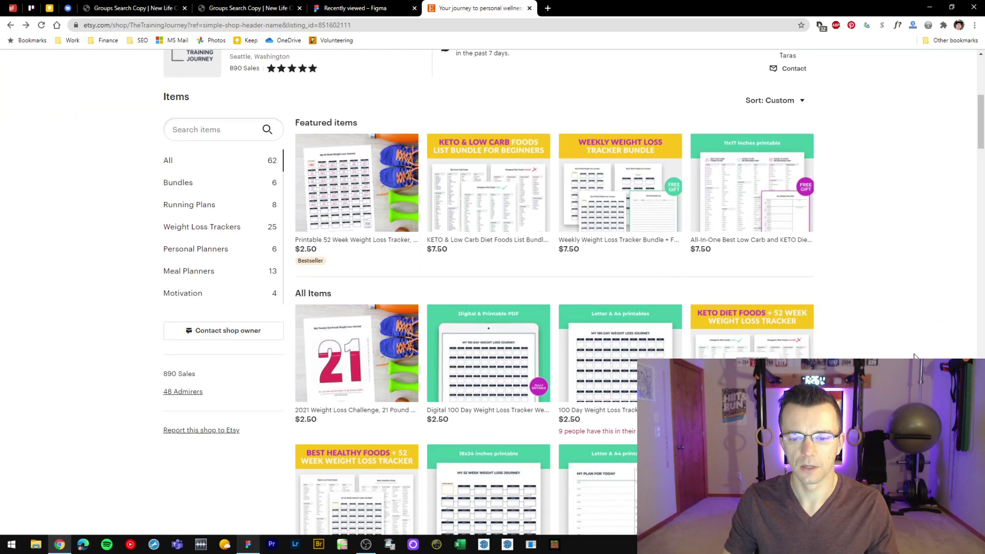
scroll(493, 293, "down", 1)
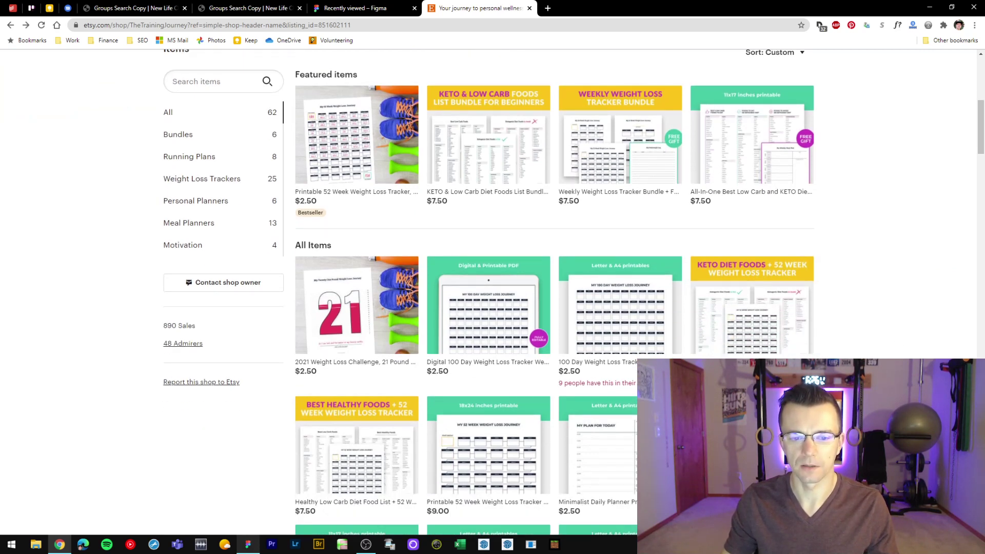
scroll(492, 293, "down", 5)
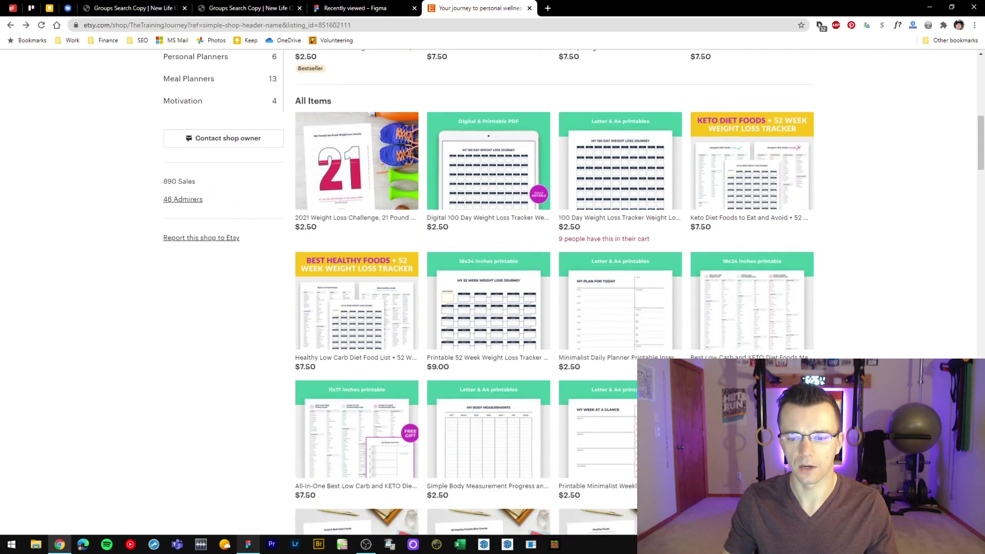
scroll(492, 292, "up", 5)
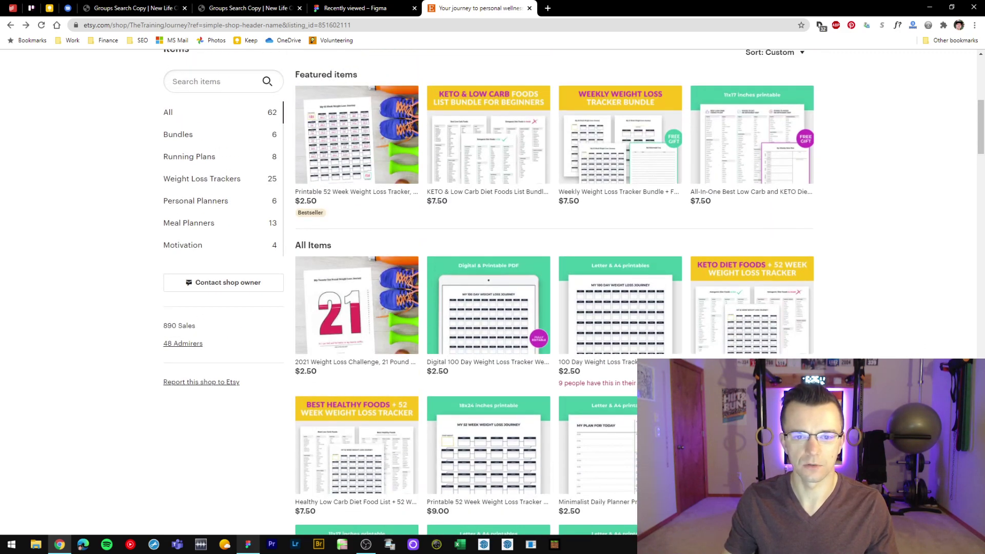
key("alt+Tab")
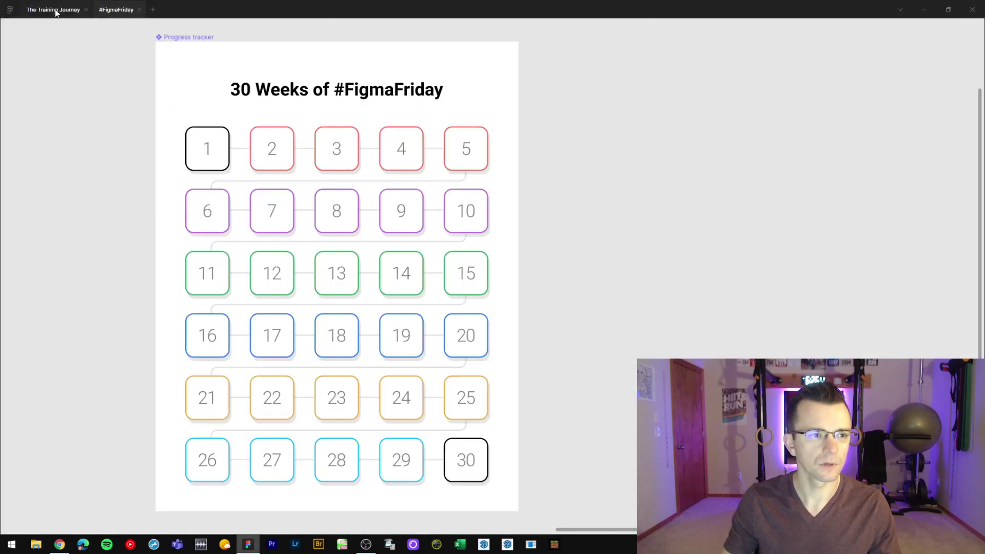
Step: View the half marathon mockup in The Training Journey file, then go back to #FigmaFriday
left_click(53, 10)
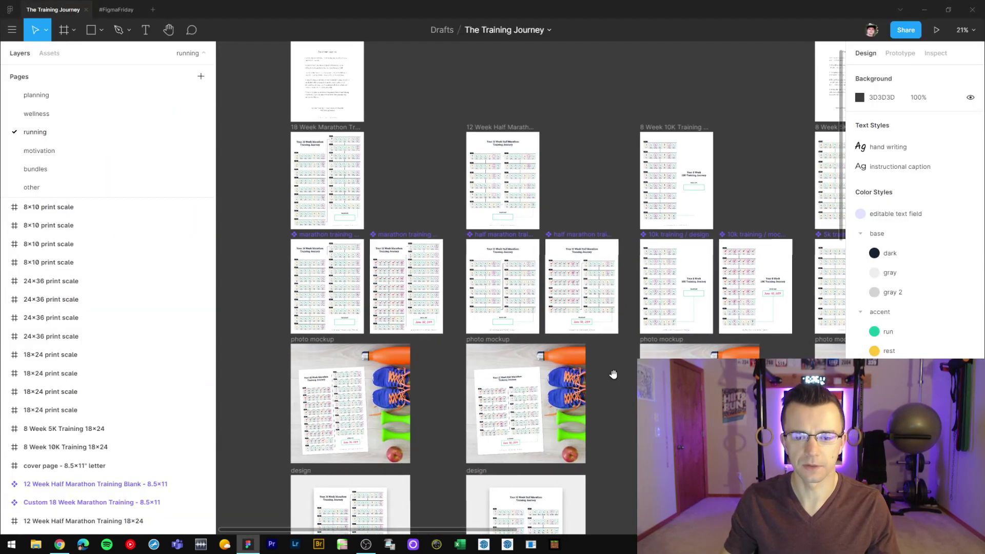
scroll(525, 311, "up", 10)
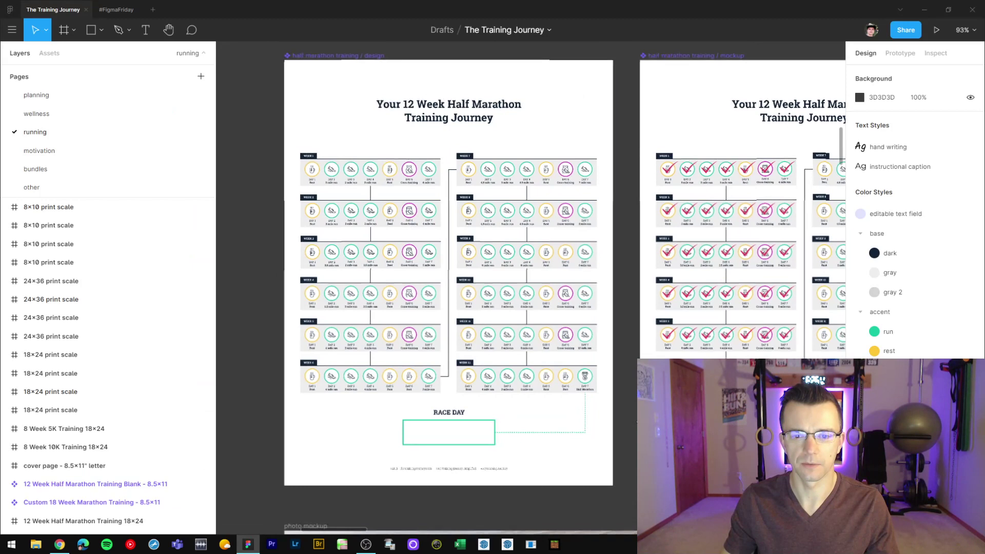
scroll(462, 298, "down", 1)
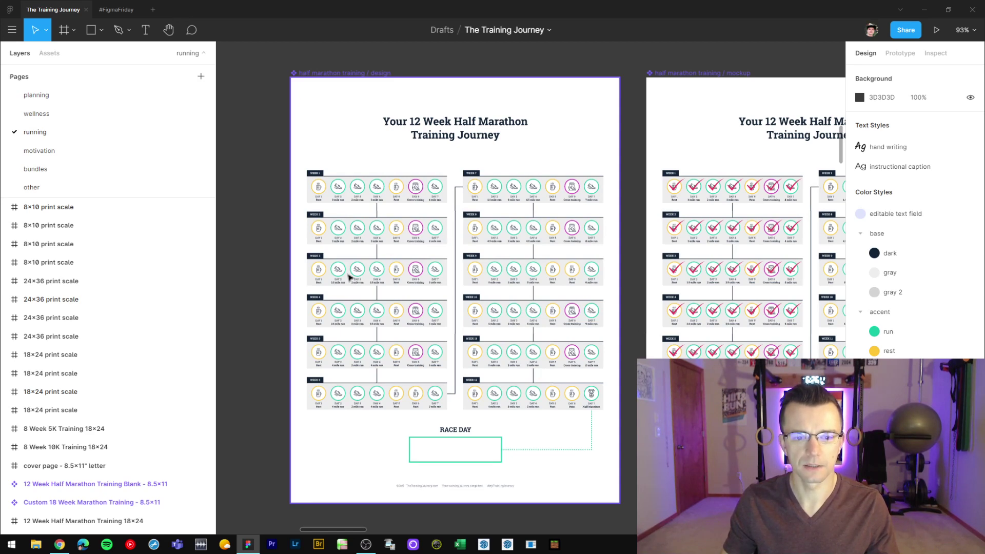
left_click_drag(633, 277, 344, 275)
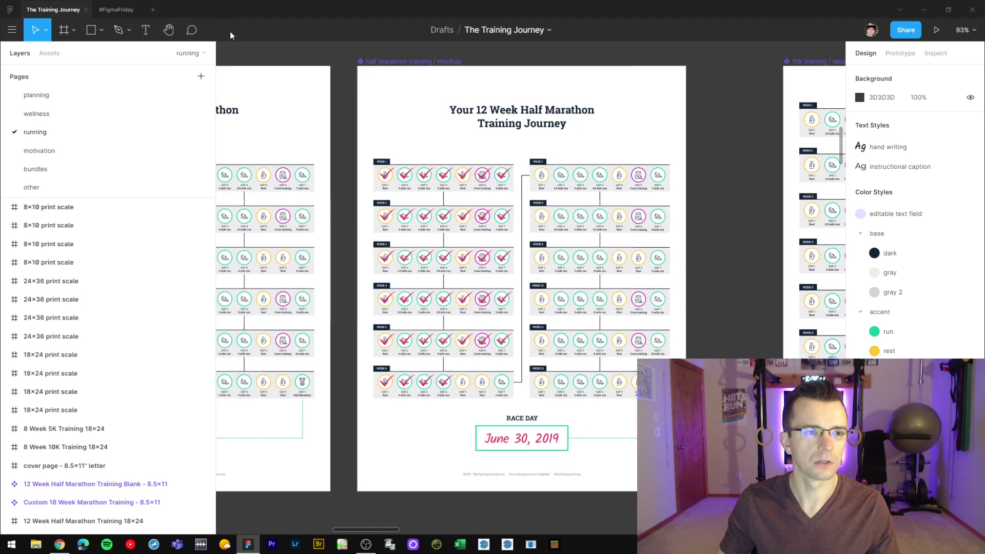
left_click(116, 9)
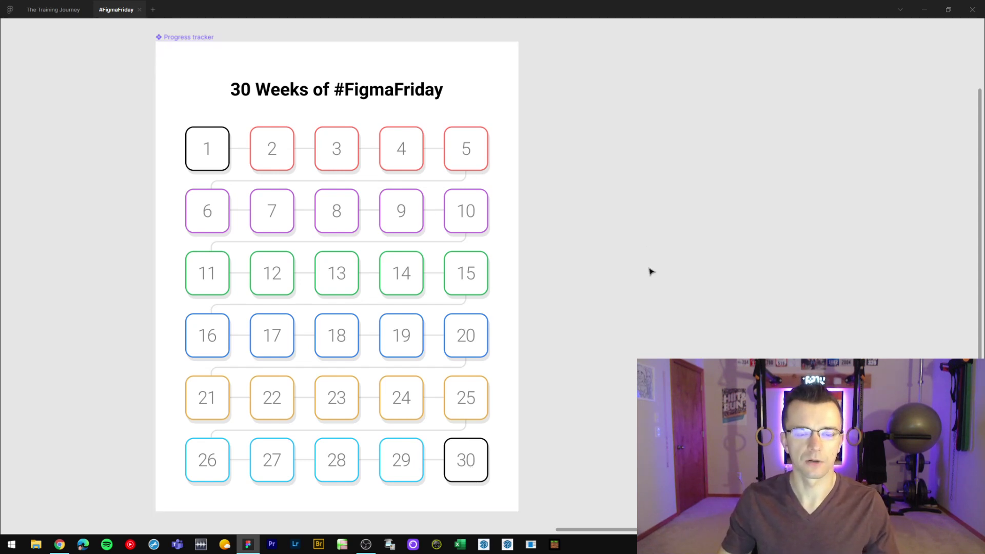
Step: Close The Training Journey file and restore the editing interface around the canvas
middle_click(61, 13)
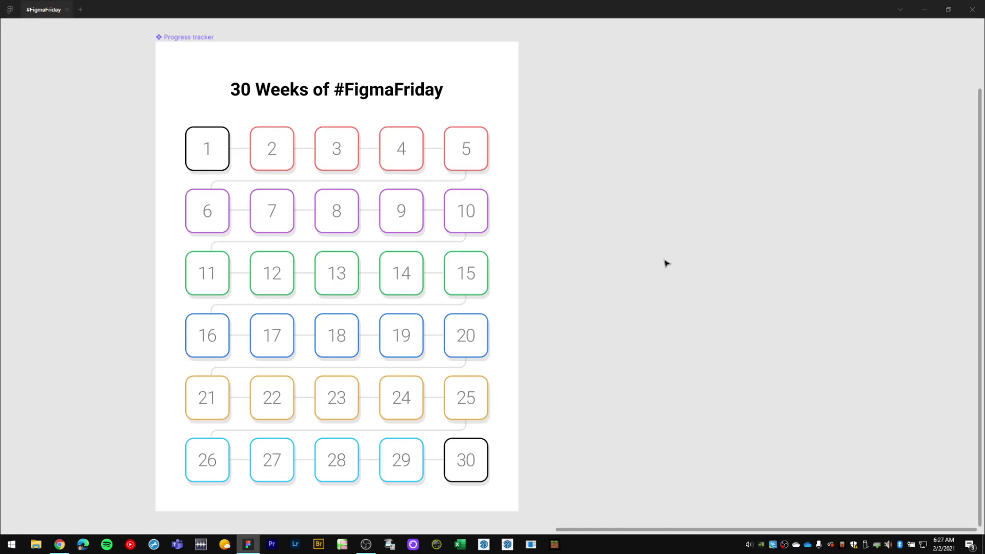
key("ctrl+backslash")
scroll(673, 264, "down", 5)
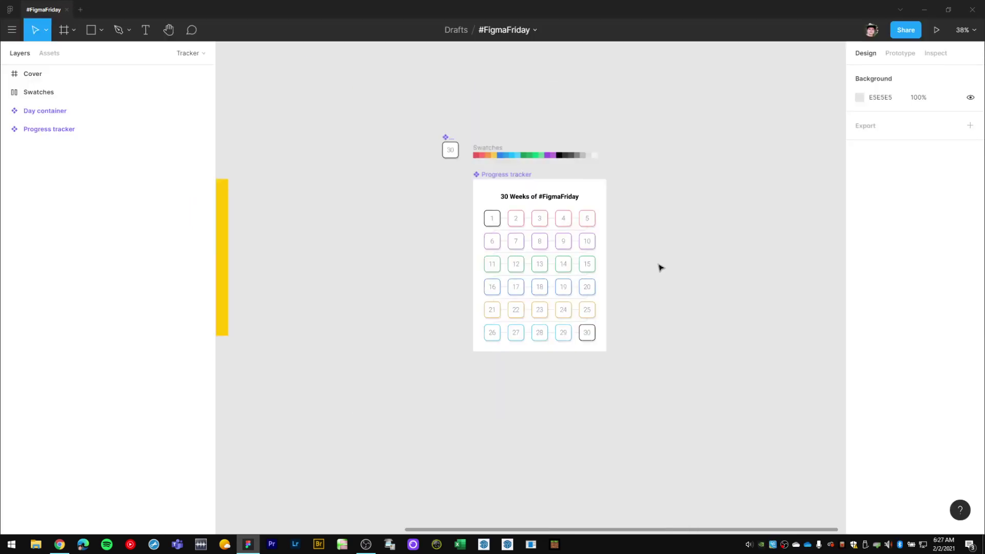
scroll(658, 266, "up", 4)
scroll(636, 259, "right", 1)
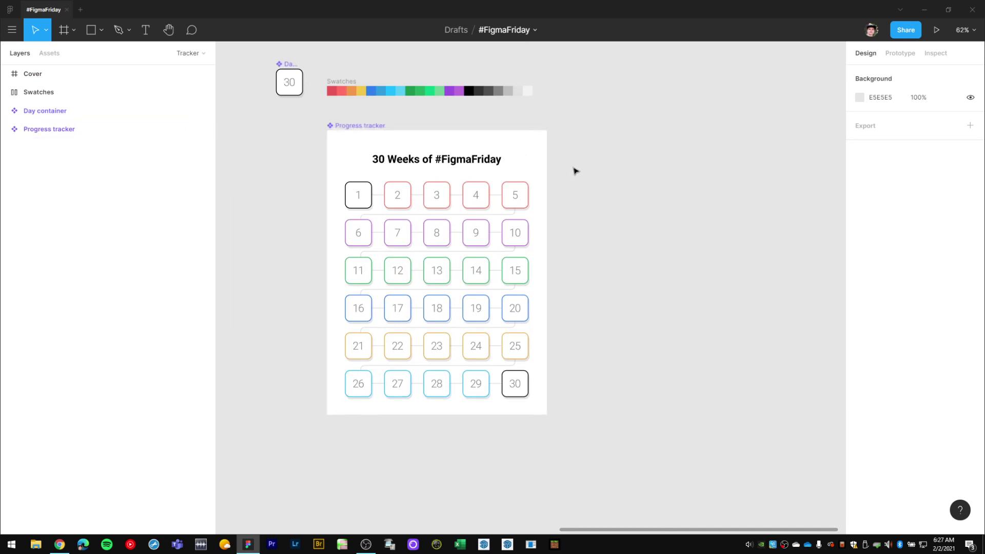
scroll(666, 251, "right", 1)
Step: Create a 612×792 Paper > Letter frame and place it beside Progress tracker
key("f")
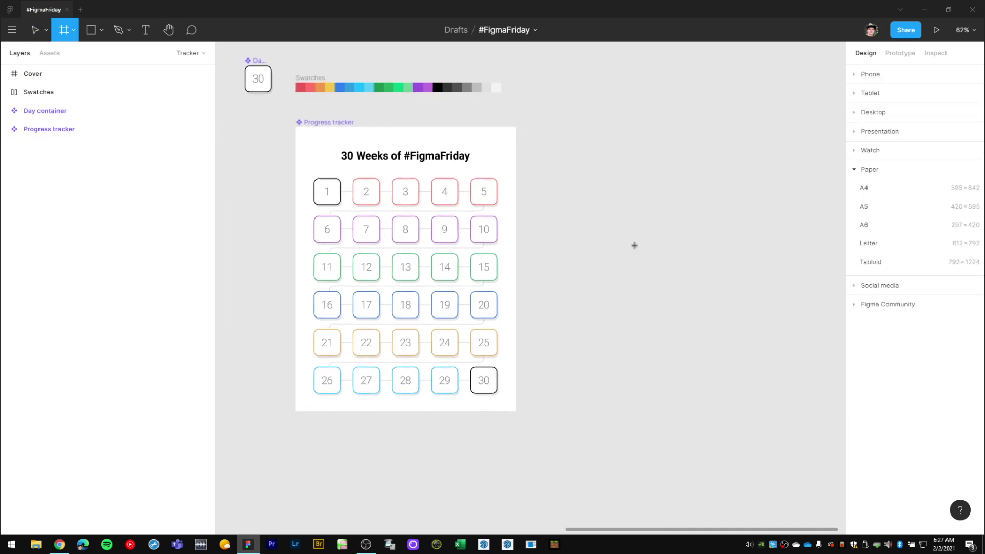
left_click(872, 245)
left_click_drag(545, 145, 574, 126)
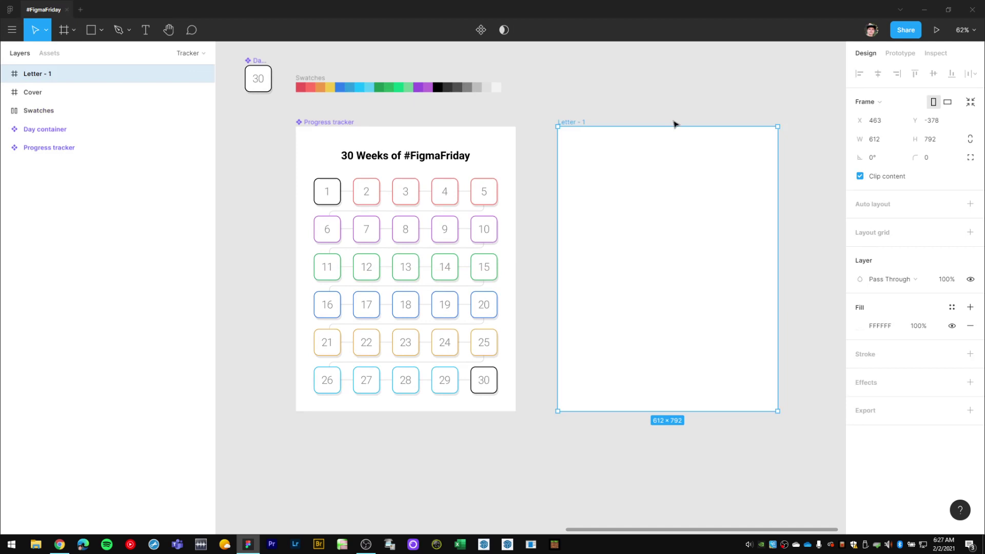
scroll(606, 138, "right", 2)
left_click(756, 264)
scroll(733, 260, "right", 2)
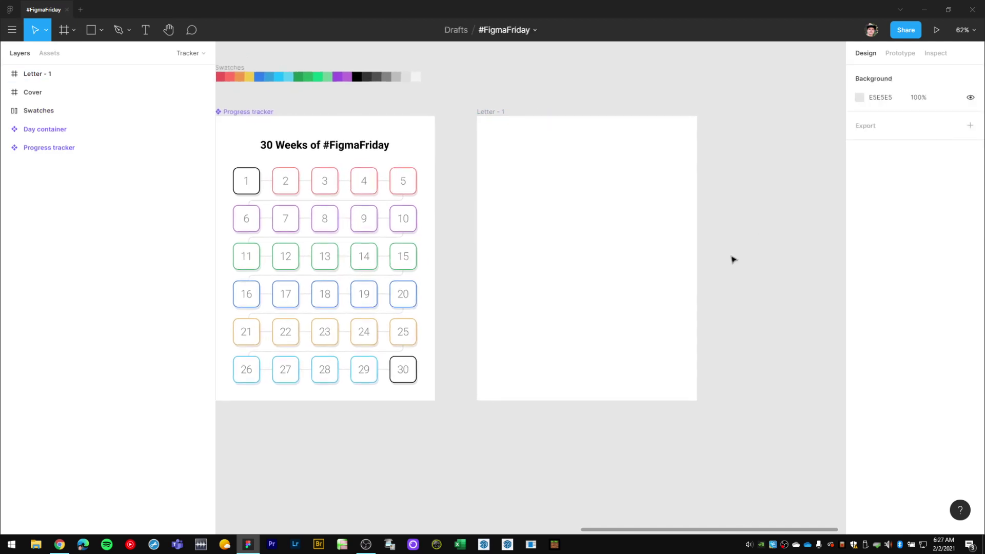
Step: Add the title '30 Weeks of #FigmaFriday' near the top of Letter - 1
key("t")
scroll(676, 235, "left", 1)
left_click(555, 143)
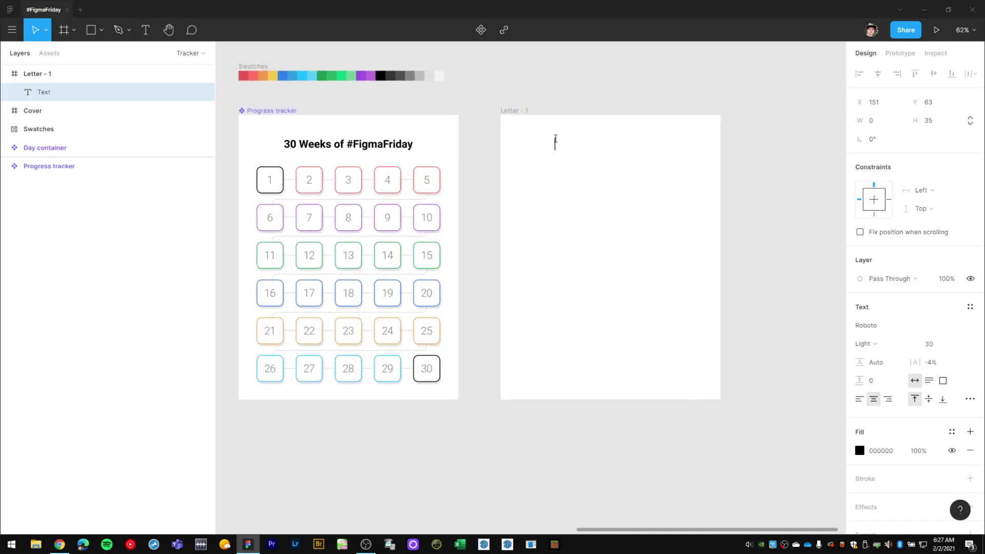
type("30 Weeks of #F")
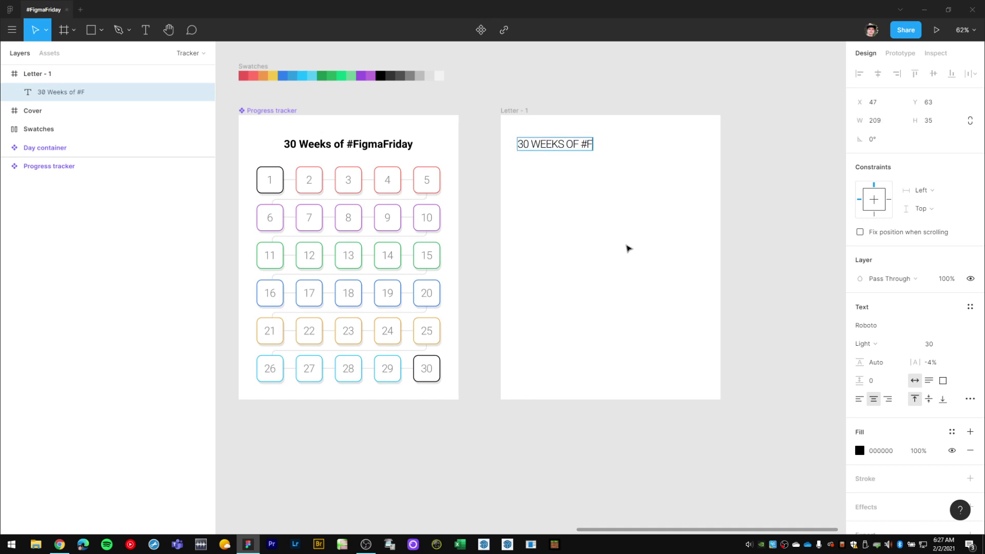
type("igmaFr")
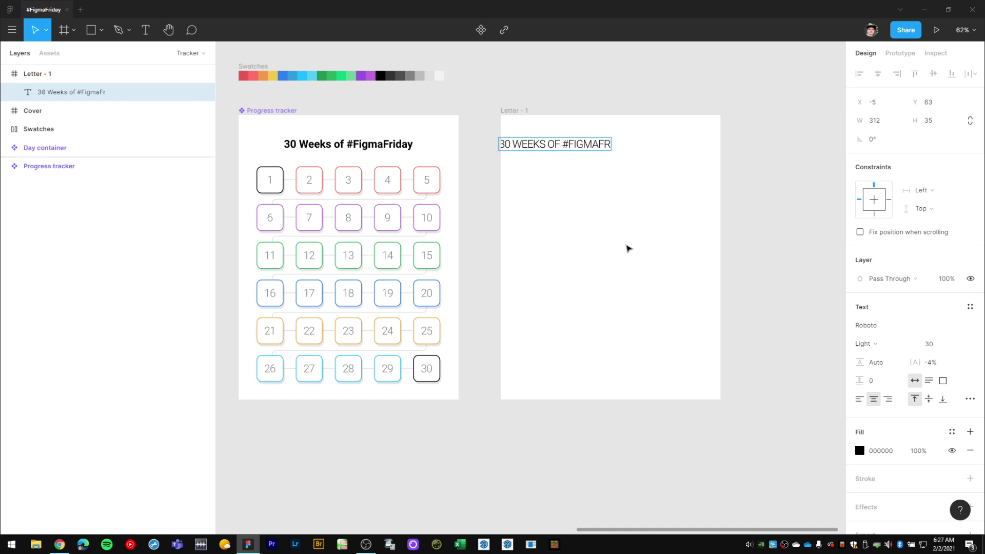
key("BackSpace")
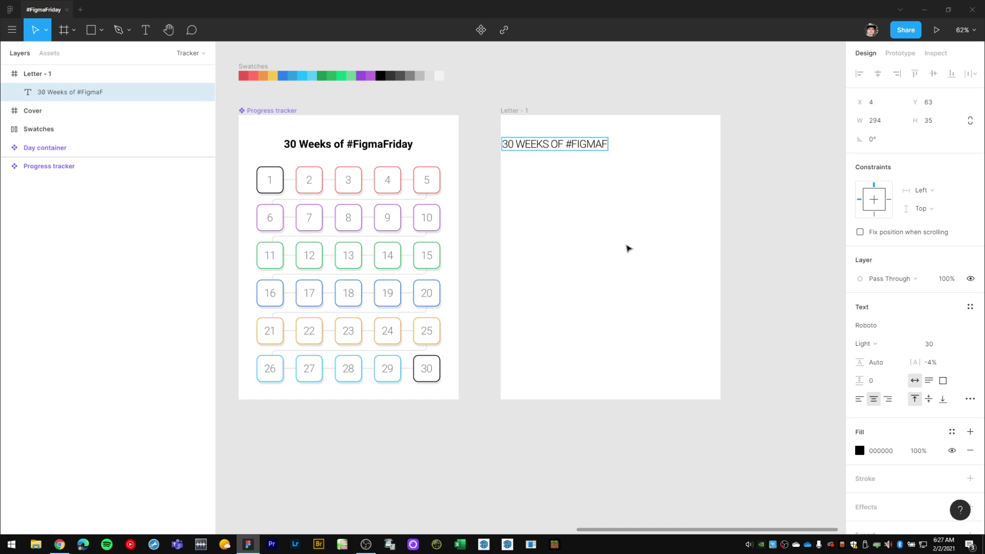
type("riday")
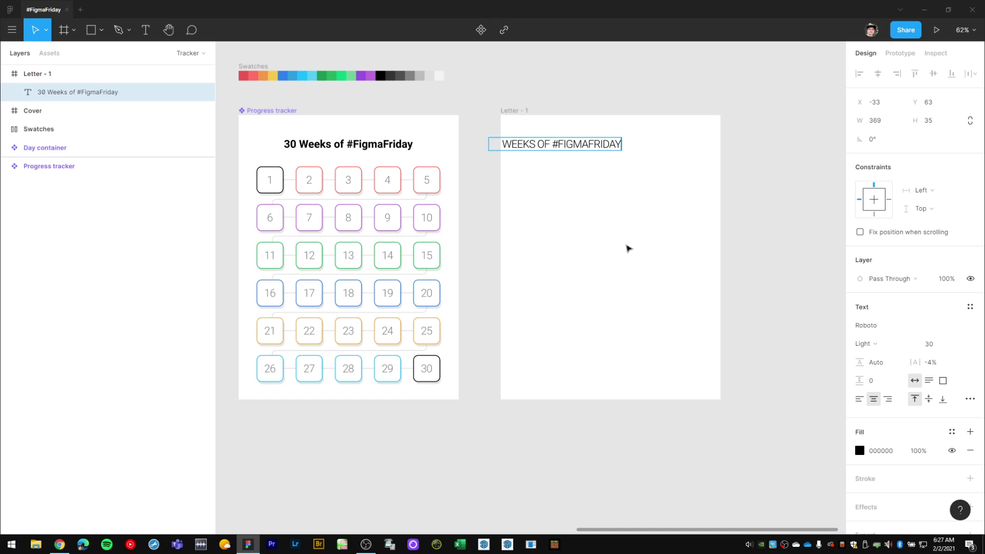
key("Escape")
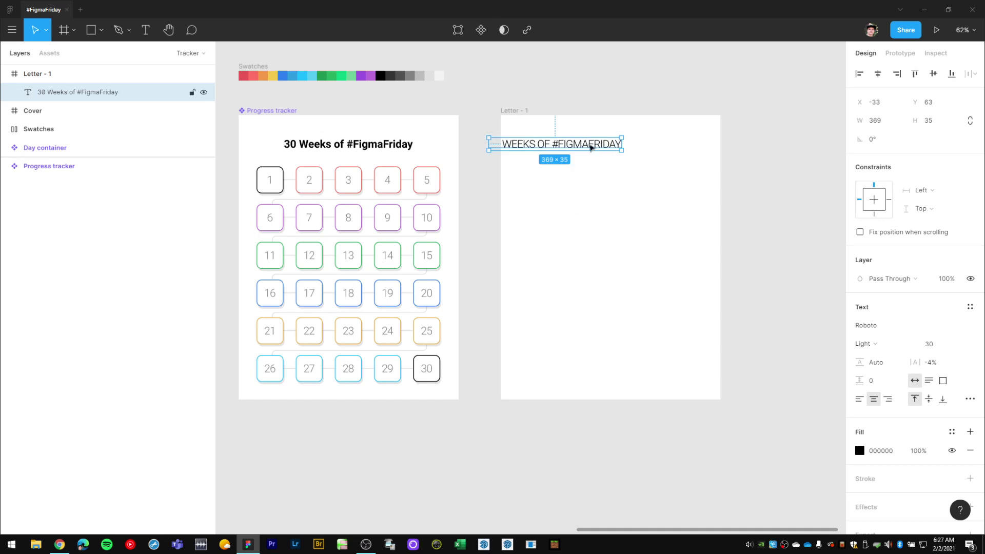
left_click_drag(588, 146, 644, 149)
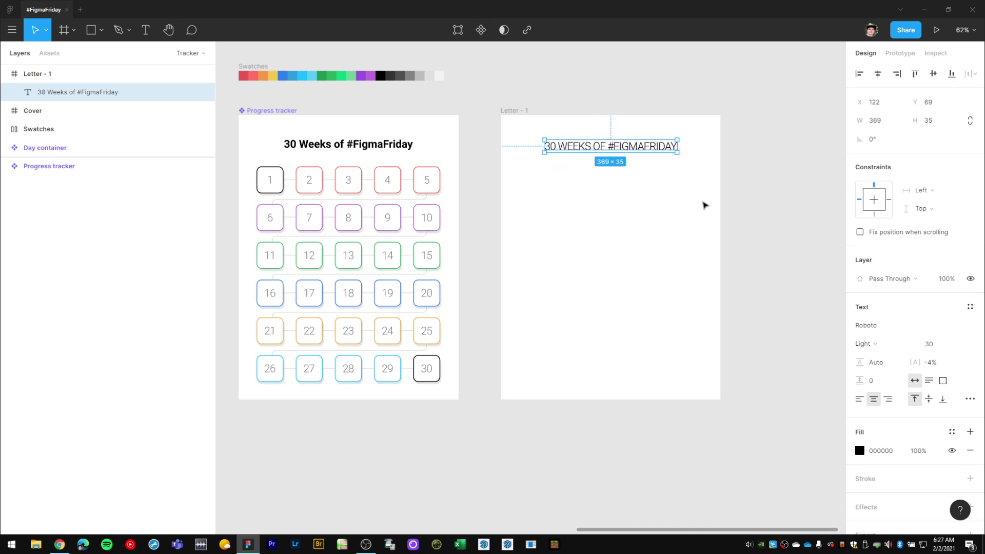
Step: Remove the all-caps letter case from the title and centre it horizontally
left_click(974, 405)
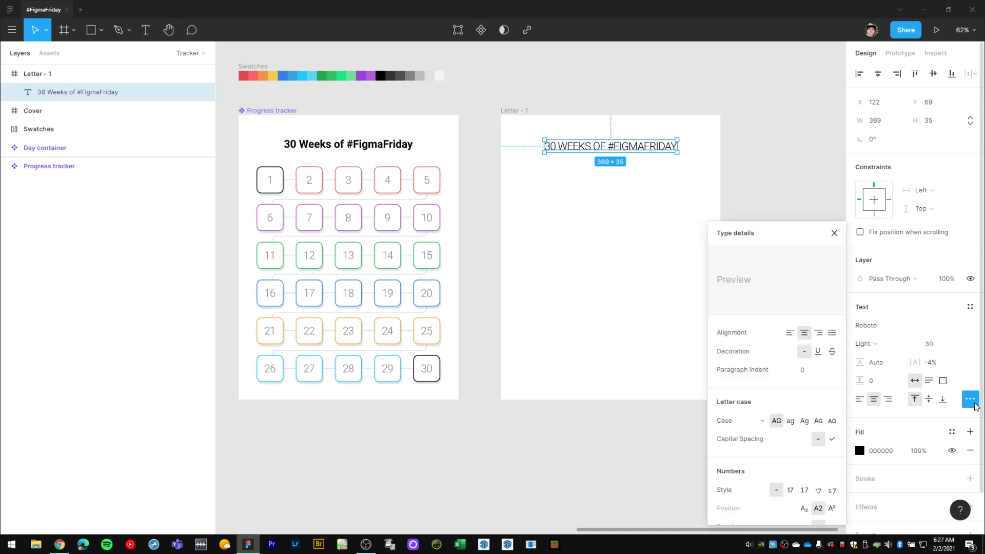
left_click(764, 424)
left_click(588, 197)
left_click(621, 152)
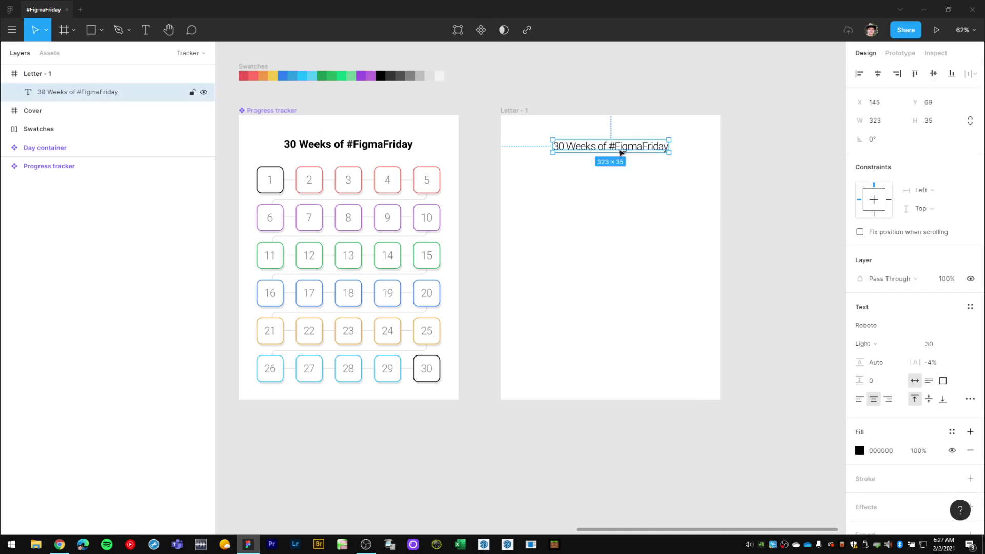
left_click(873, 199)
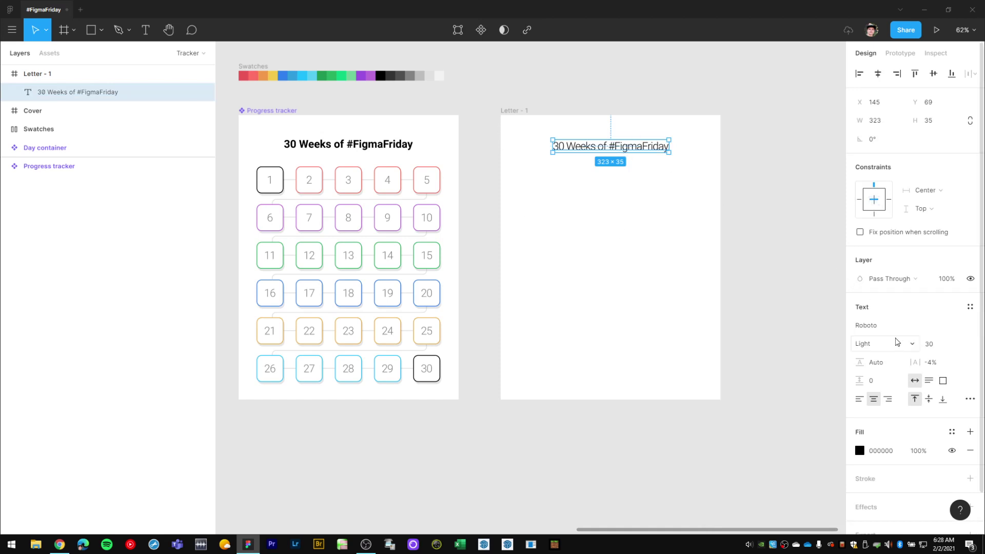
Step: Make the title Bold and compare it with the Progress tracker title's text settings
left_click(873, 343)
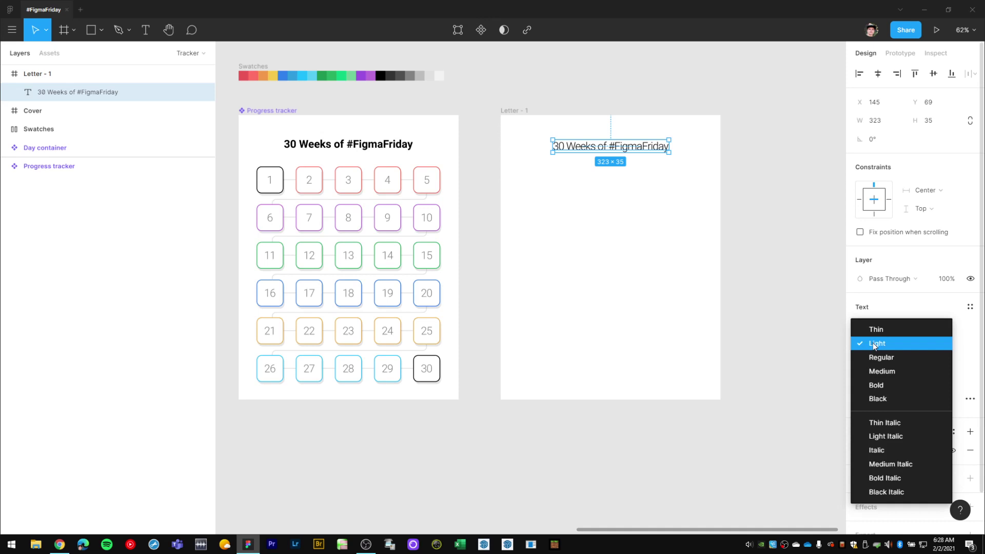
left_click(883, 385)
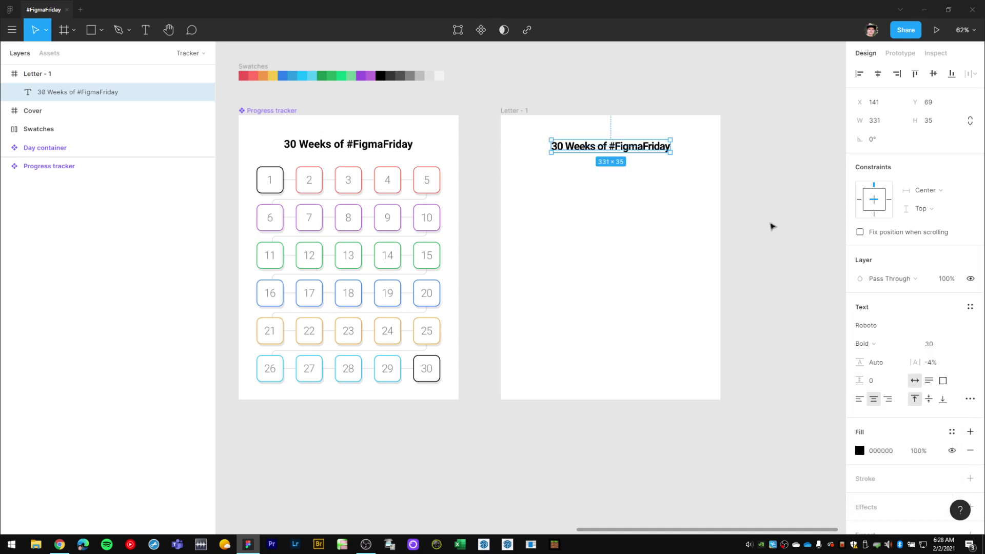
left_click(745, 206)
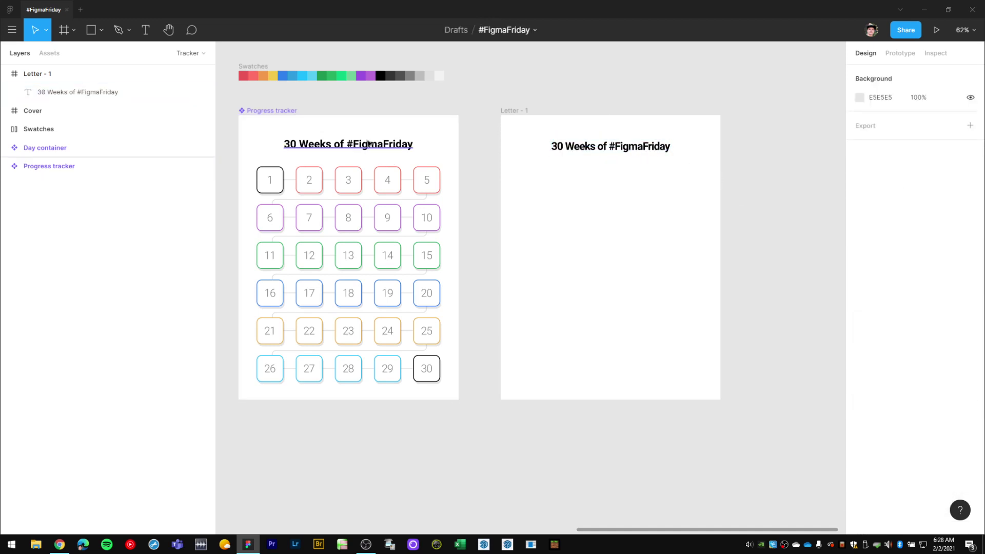
left_click(367, 143)
left_click(622, 230)
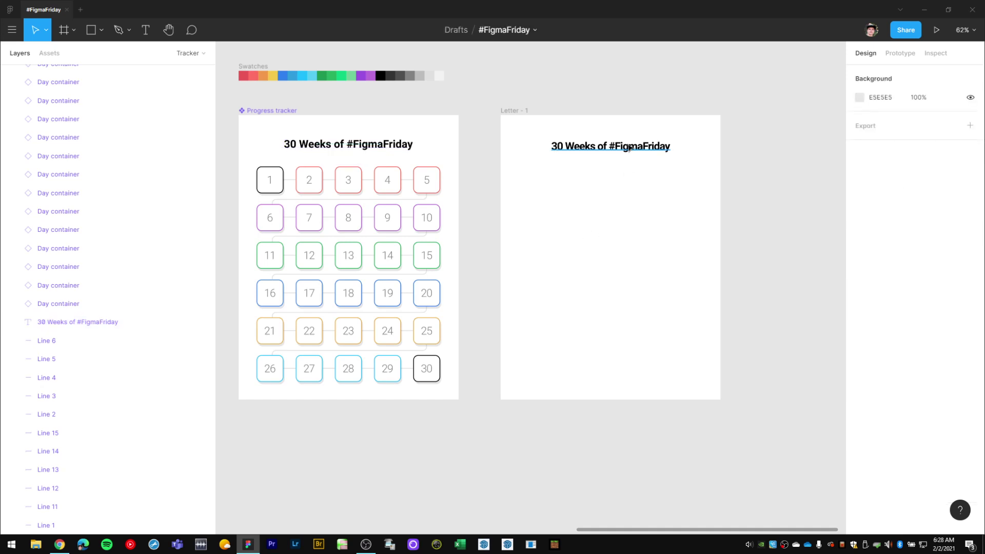
left_click(630, 148)
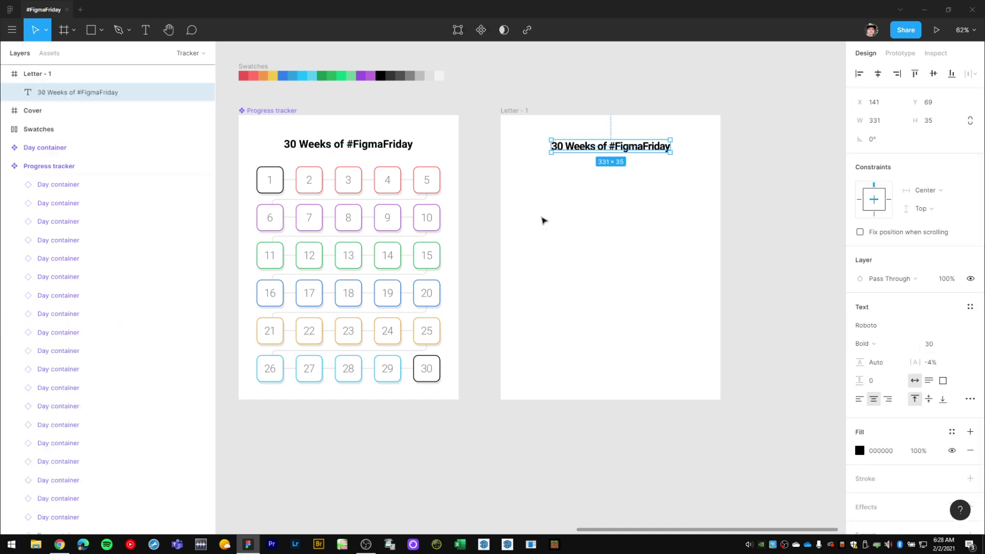
left_click(373, 144)
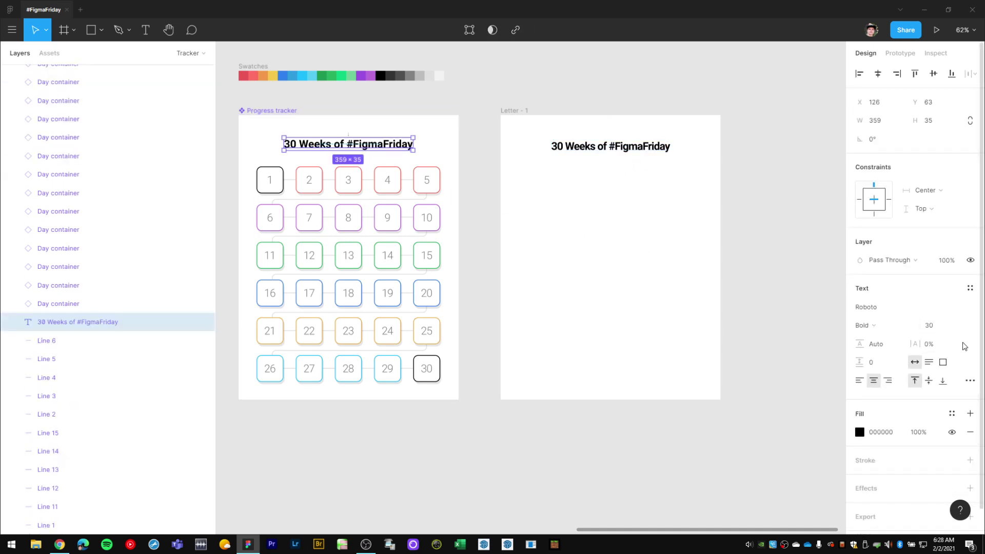
left_click(618, 150)
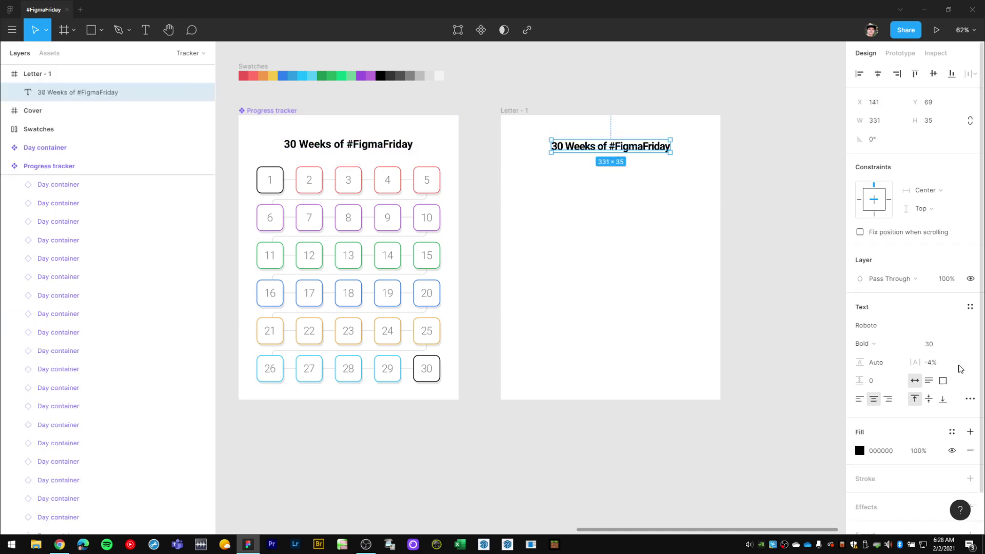
Step: Set the title's letter spacing to 0% and check its distances to the page edges
left_click(940, 366)
type("0")
key("Return")
left_click(721, 242)
left_click(605, 152)
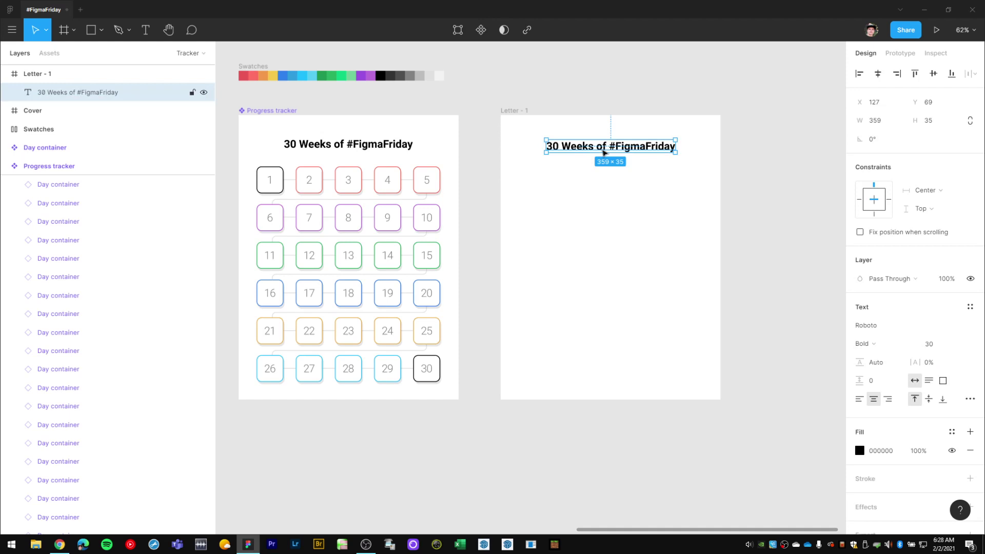
key("alt")
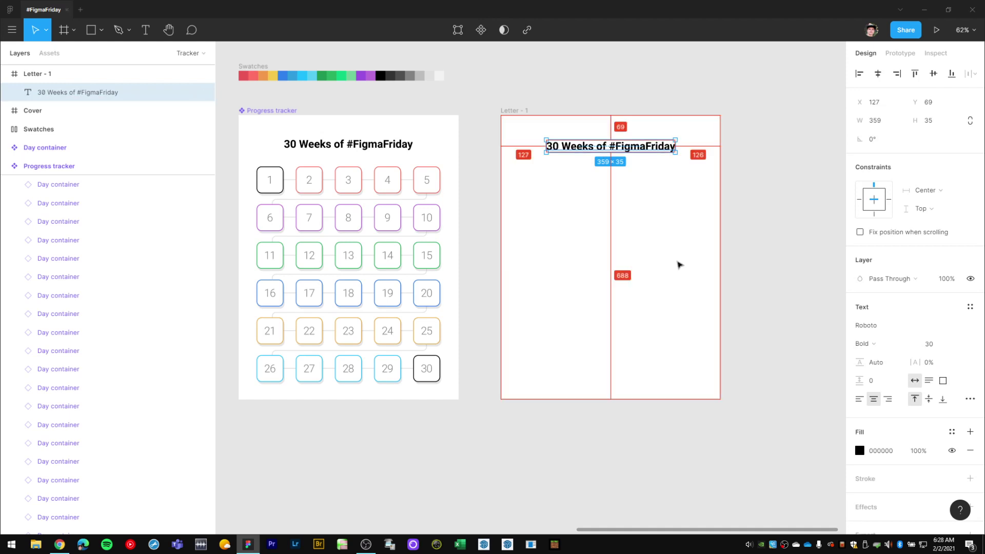
Step: Rename the Letter - 1 frame to 'Progress tracker'
left_click(760, 199)
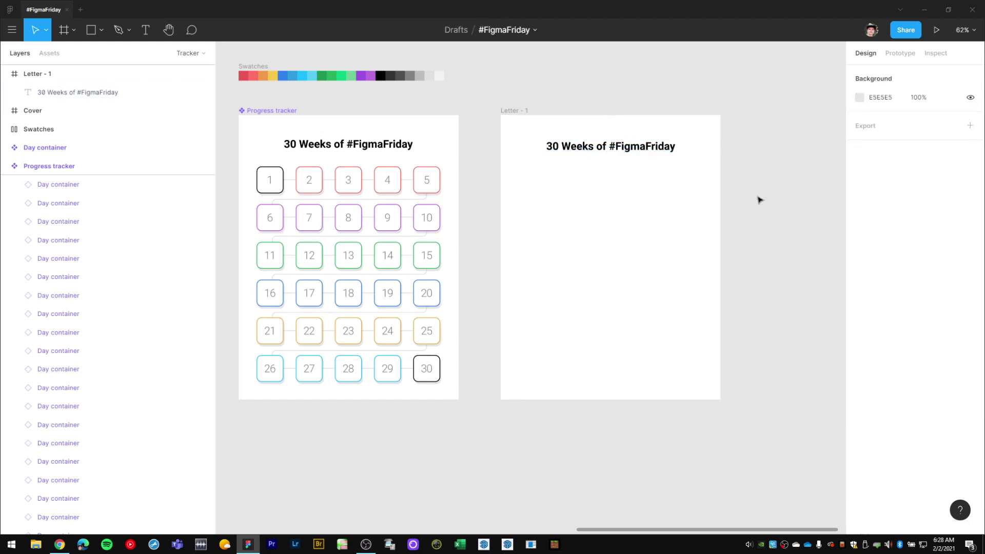
double_click(520, 112)
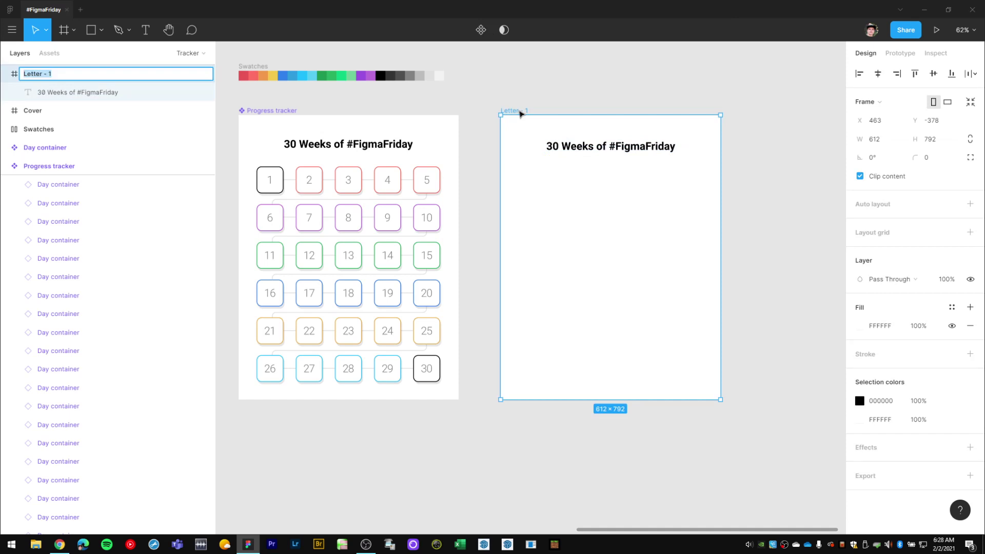
type("Progress tracker")
key("Return")
left_click(759, 268)
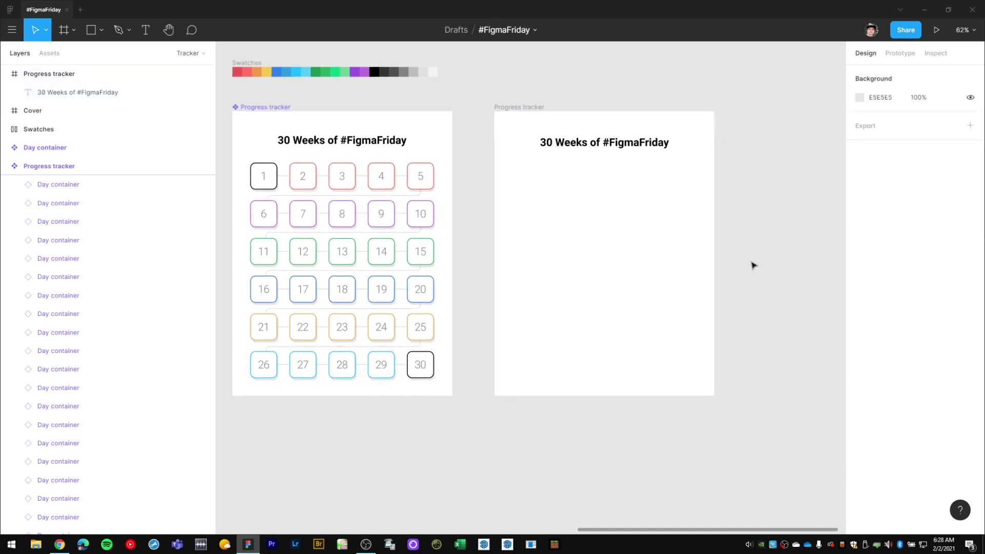
Step: Show the layout grids and select the right Progress tracker frame
key("ctrl+shift+4")
key("ctrl+shift+4")
key("ctrl+shift+4")
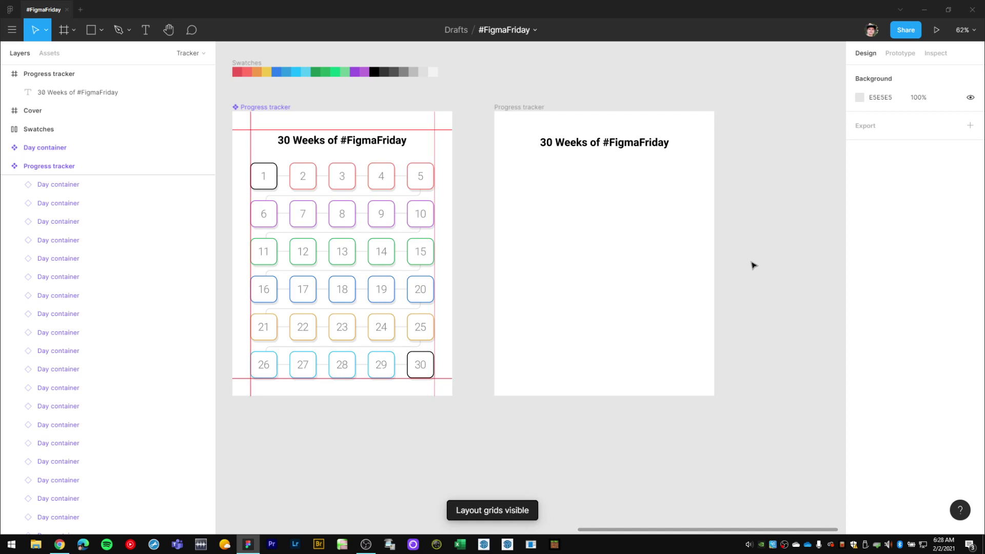
key("ctrl+shift+4")
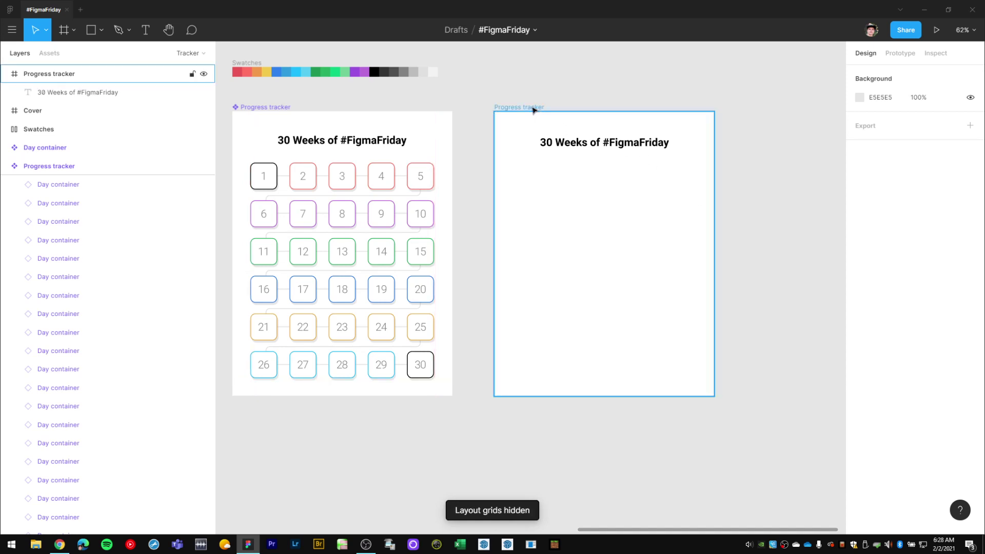
left_click(534, 108)
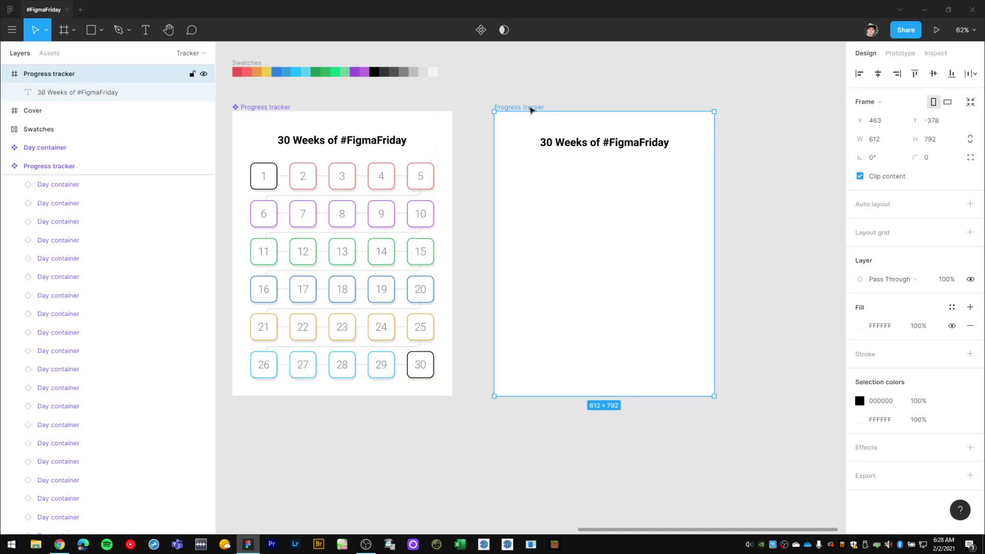
key("ctrl+shift+4")
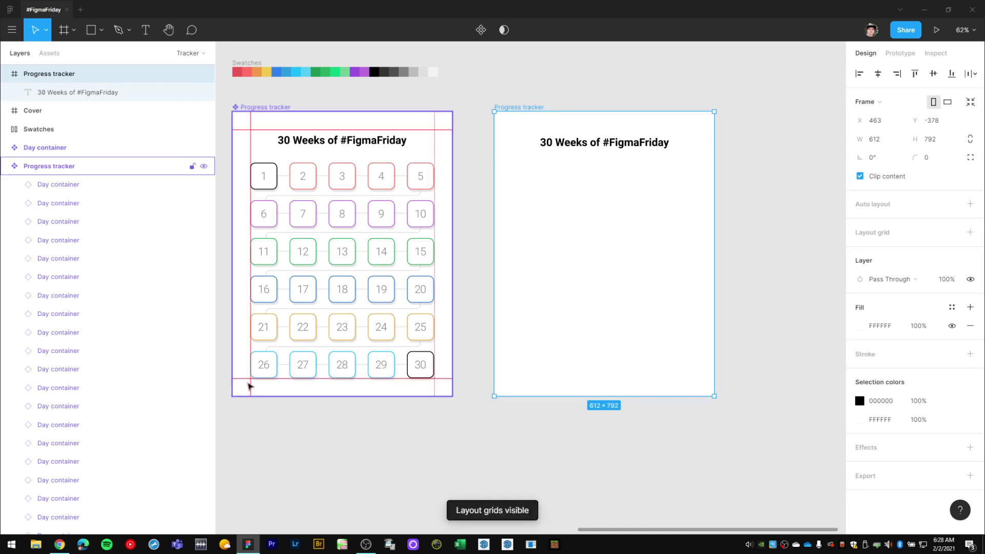
left_click(500, 82)
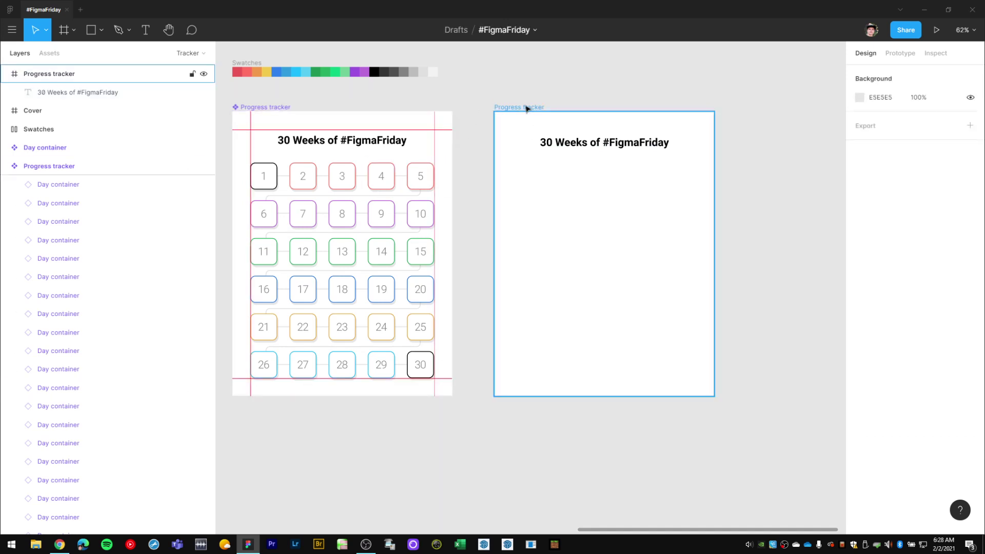
left_click(528, 108)
Step: Add a Columns layout grid to the right Progress tracker frame
scroll(710, 266, "right", 1)
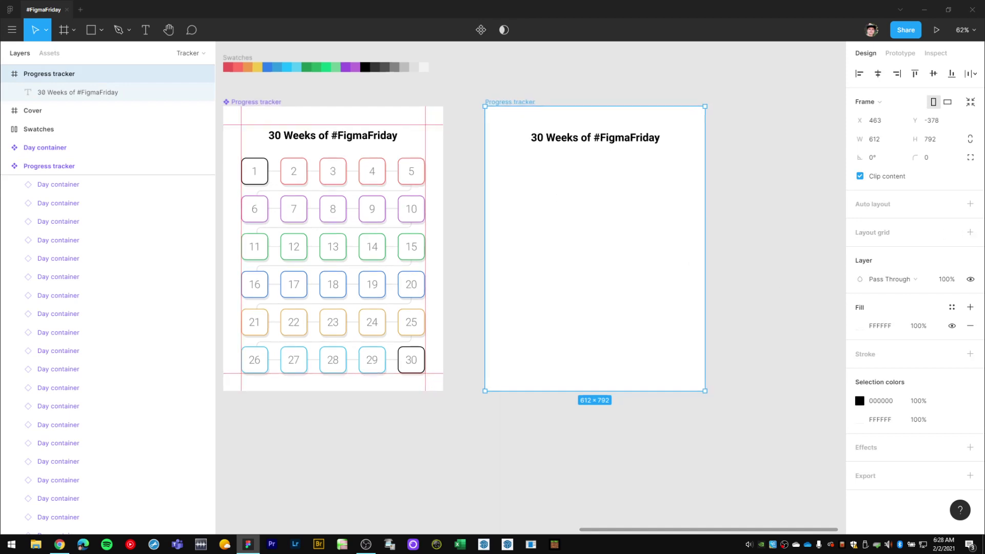
left_click(970, 231)
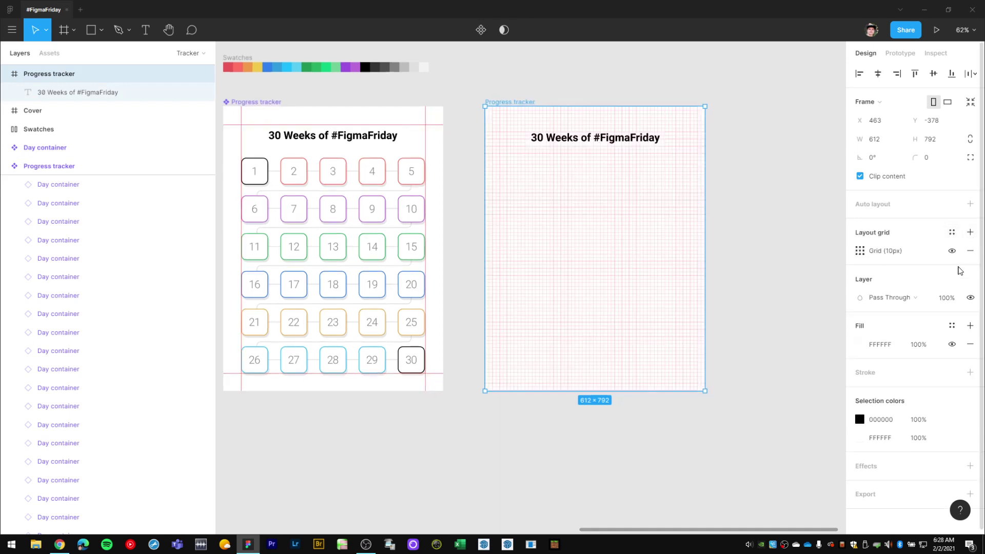
left_click(861, 251)
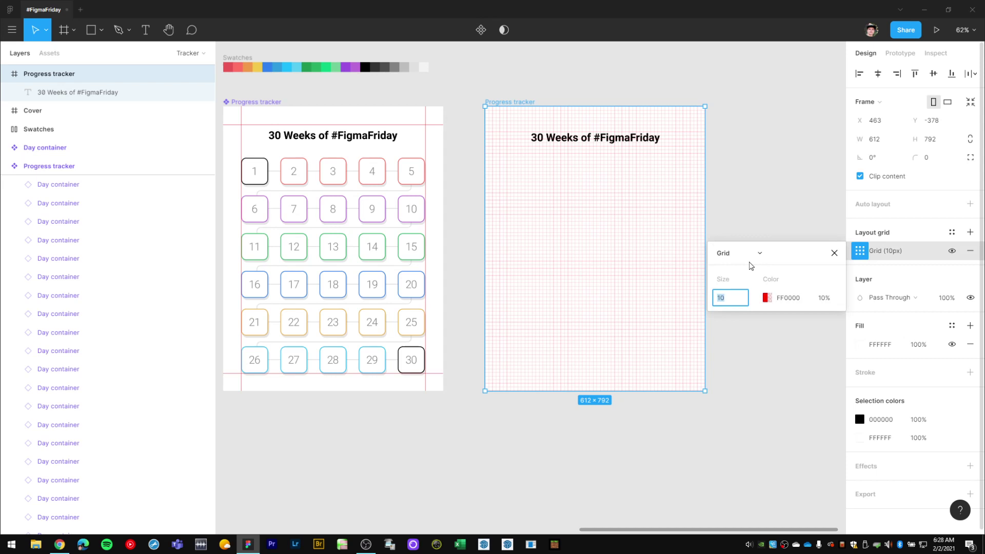
left_click(741, 253)
left_click(737, 268)
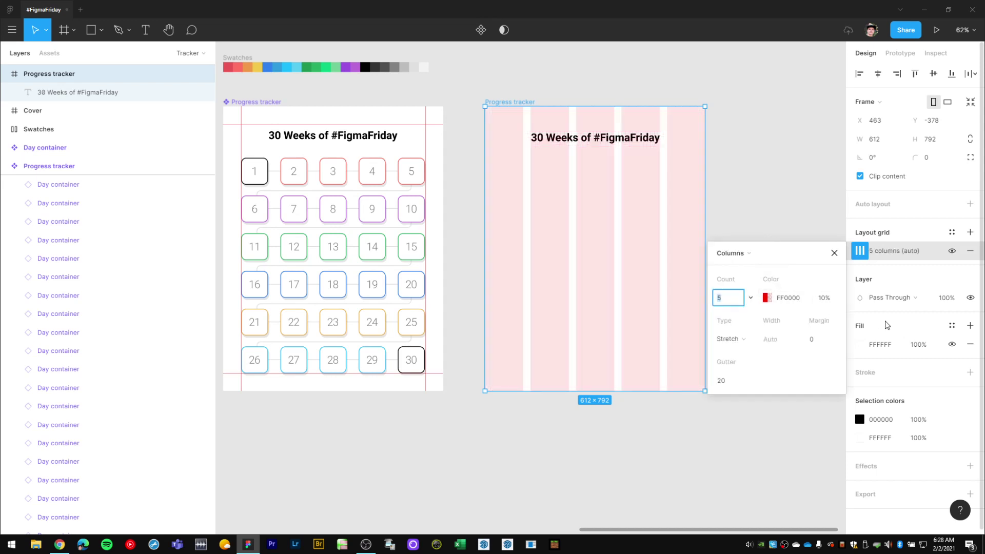
Step: Set the grid to 1 column with a 40 margin and 0 gutter
key("Tab")
key("Tab")
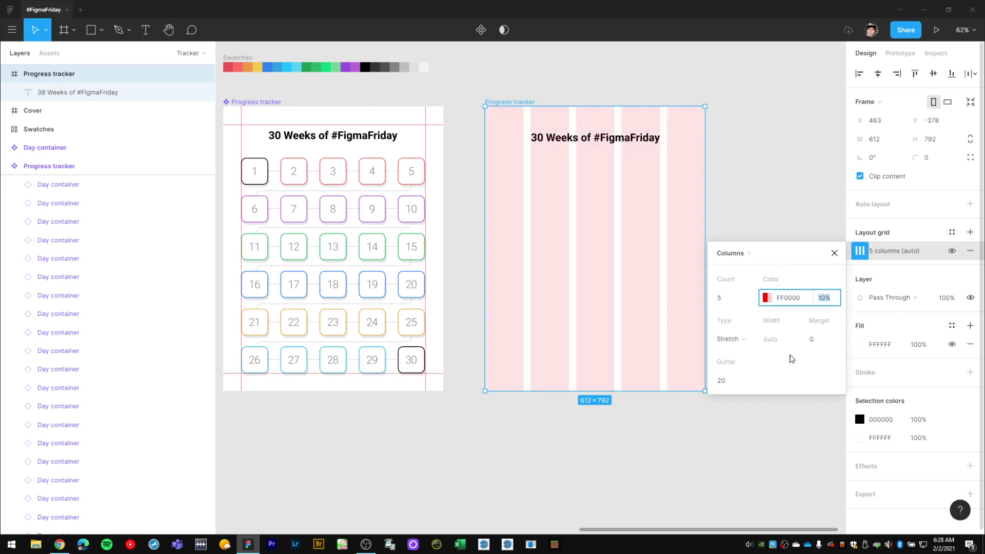
type("50")
key("Tab")
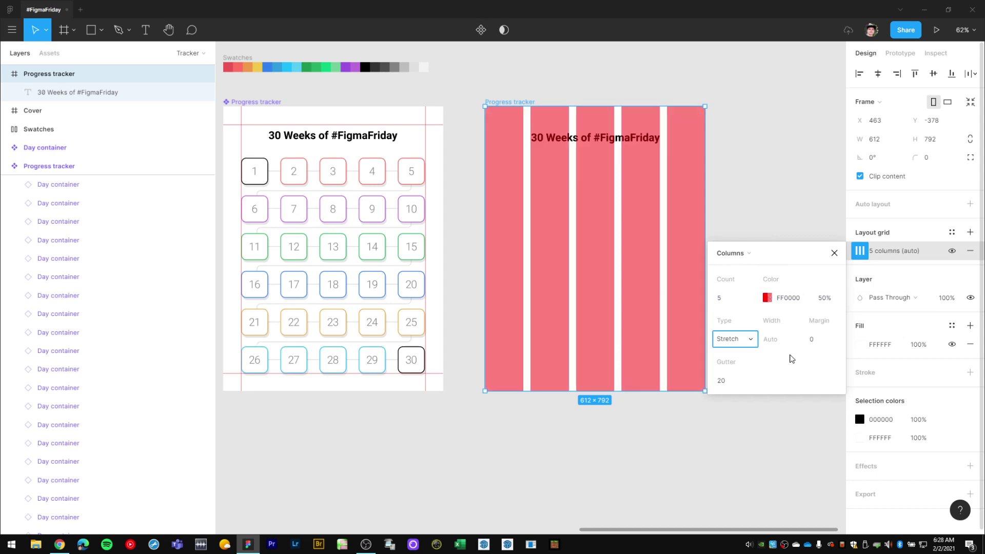
key("shift+Tab")
key("shift+Tab")
key("shift+Tab")
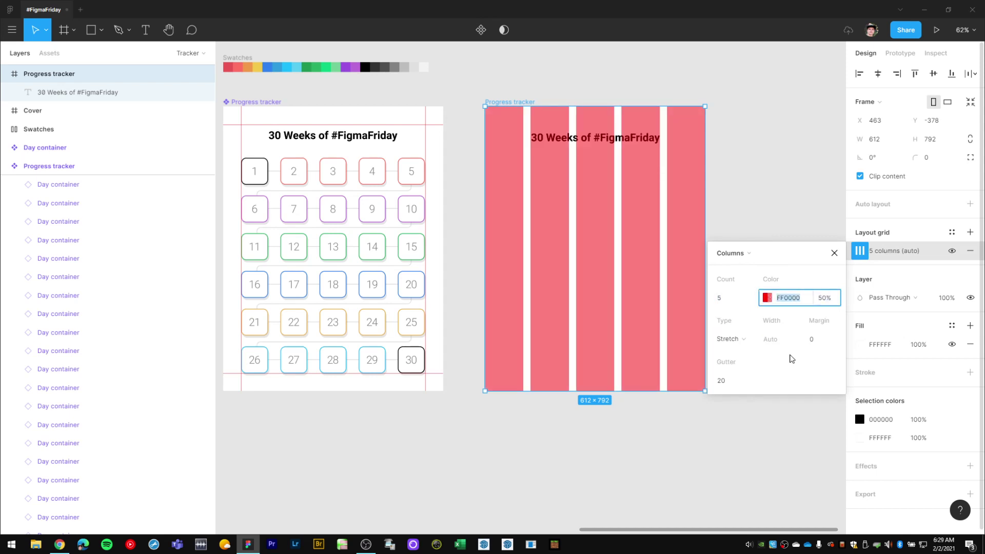
type("1")
key("Tab")
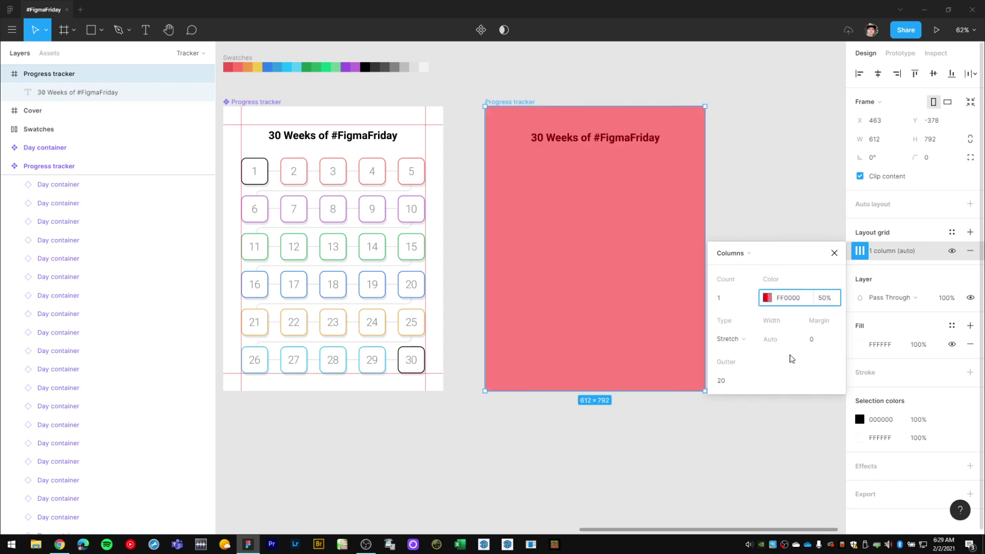
key("Tab")
key("Tab")
key("Tab")
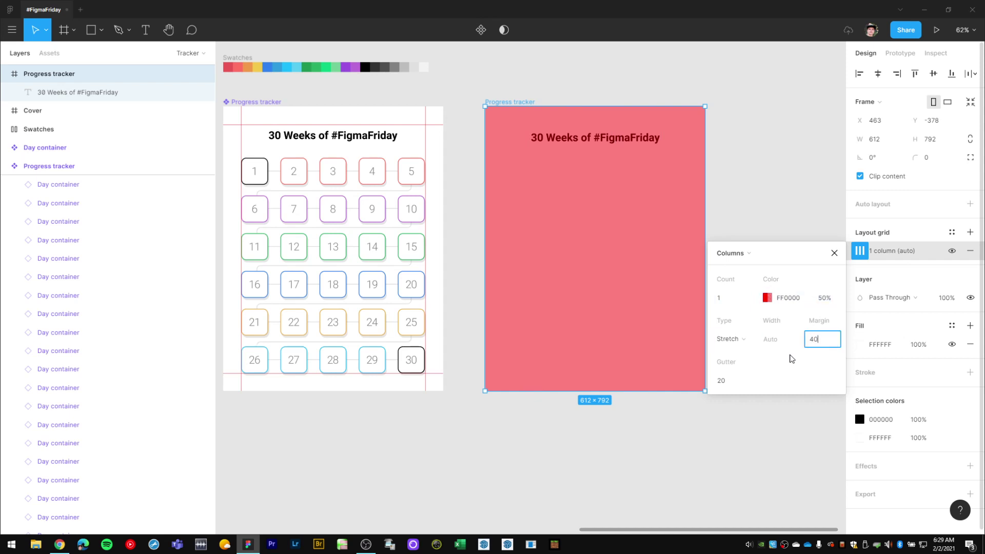
type("40")
key("Tab")
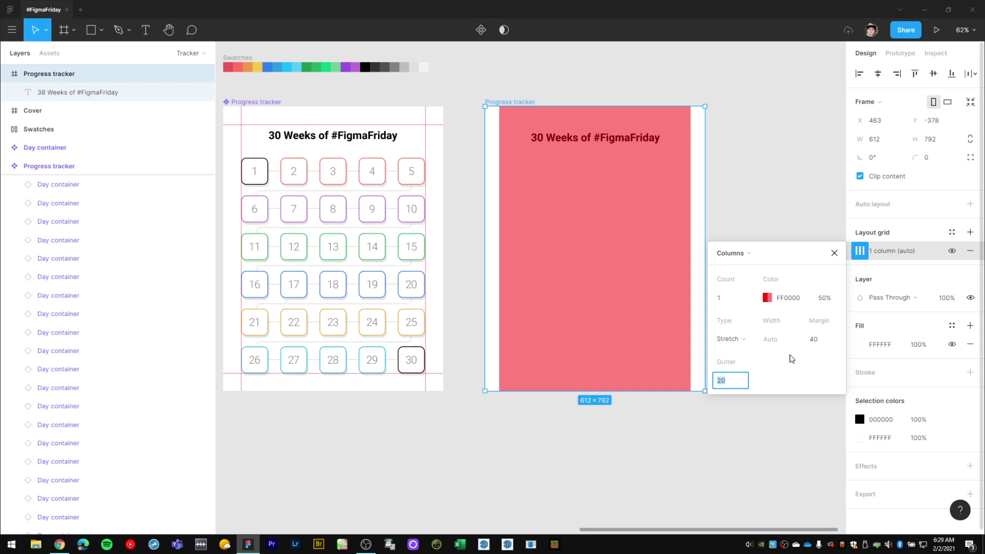
type("0")
key("Return")
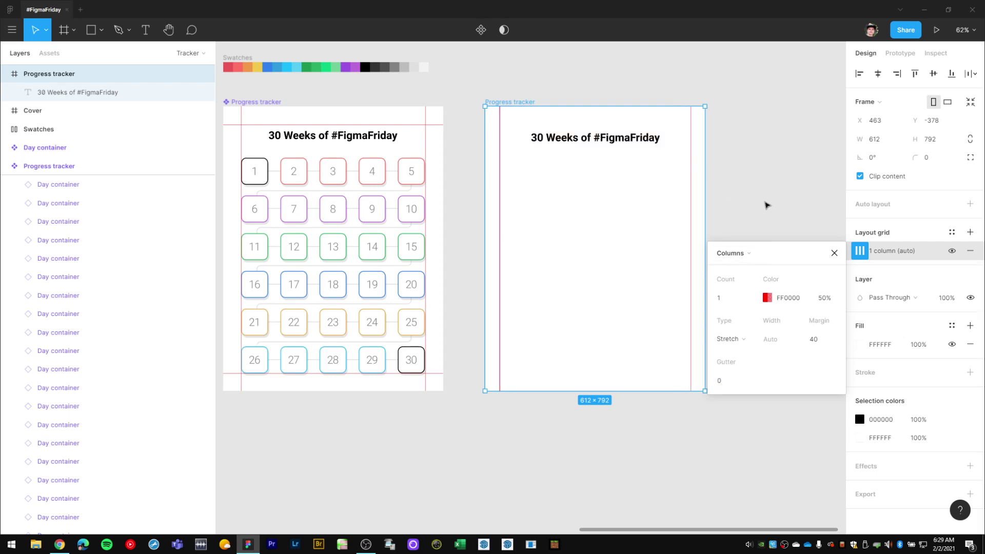
Step: Raise the grid margin to 50 and reselect the frame's column grid
left_click(821, 343)
key("shift+Up")
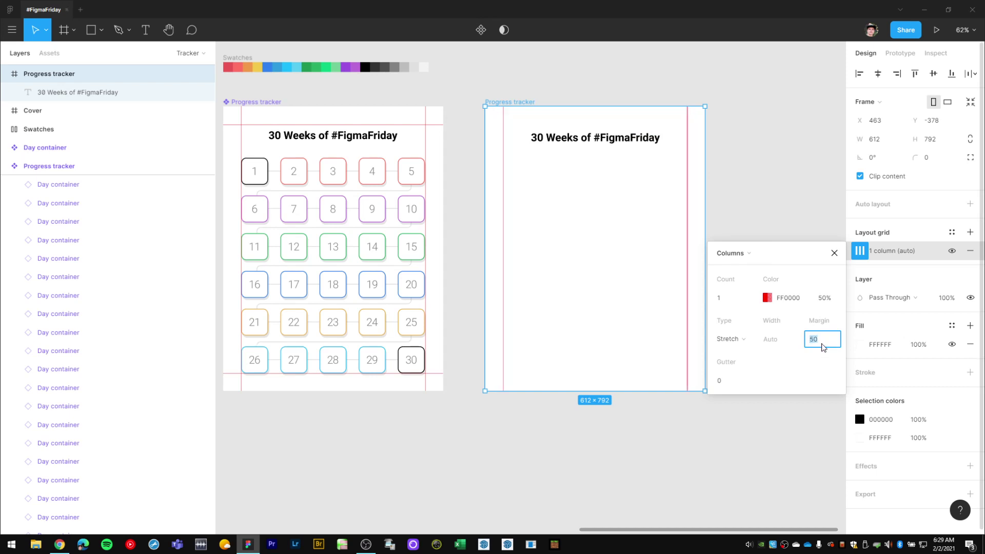
left_click(815, 177)
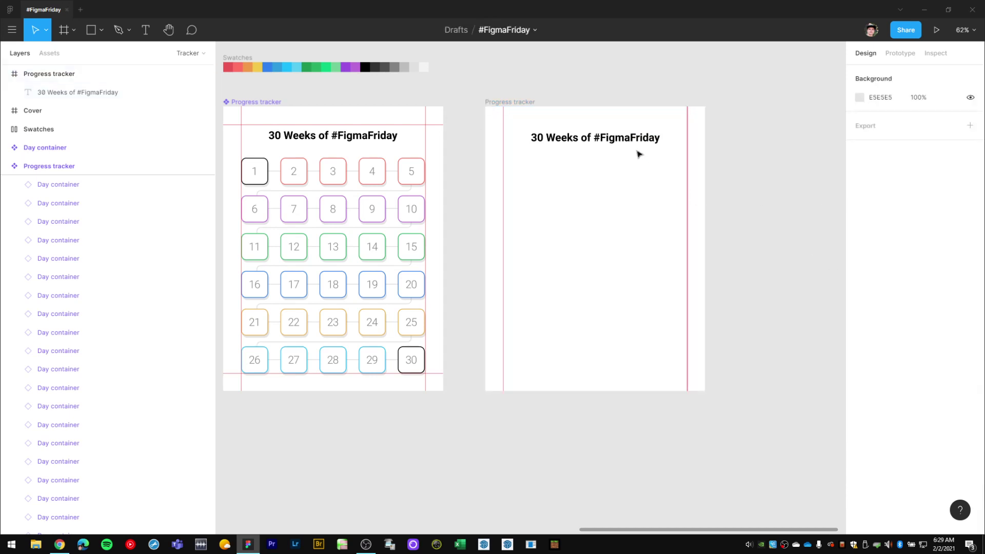
left_click(521, 101)
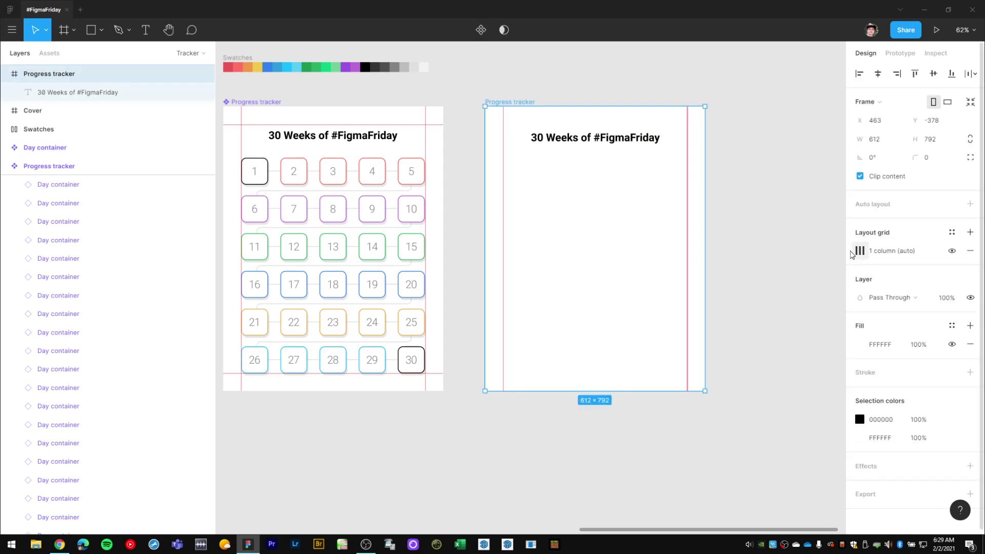
left_click(851, 254)
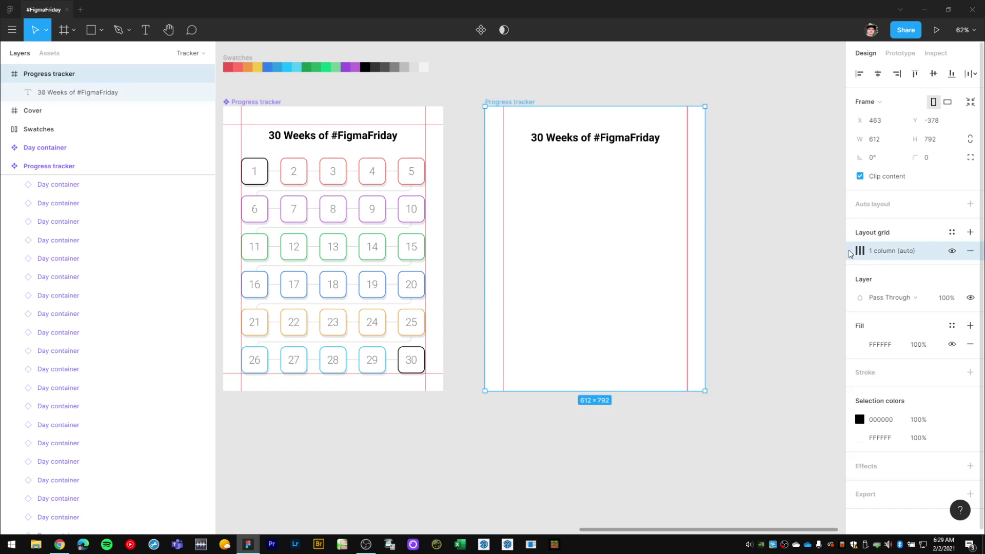
Step: Duplicate the column layout grid and change the copy's type to Rows
key("ctrl+d")
left_click(860, 269)
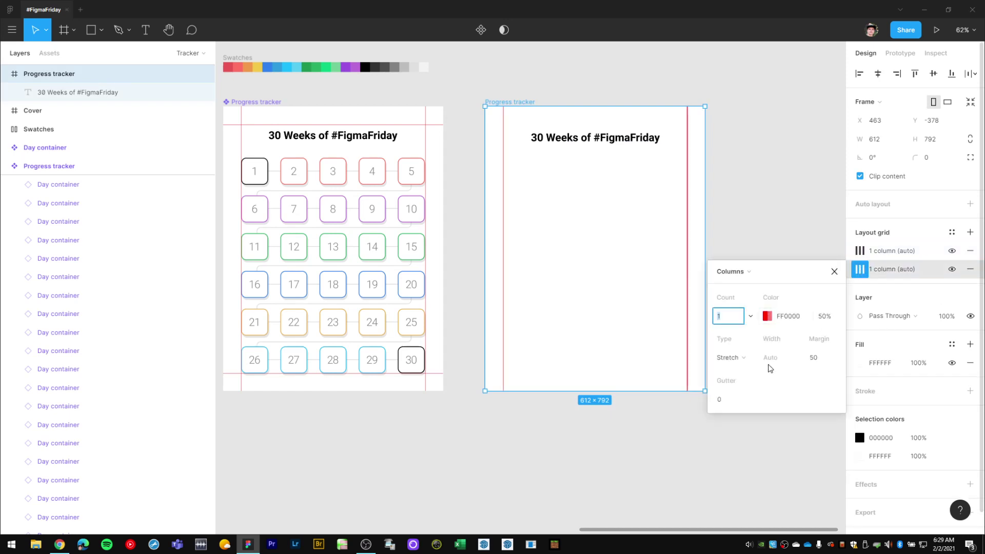
left_click(726, 276)
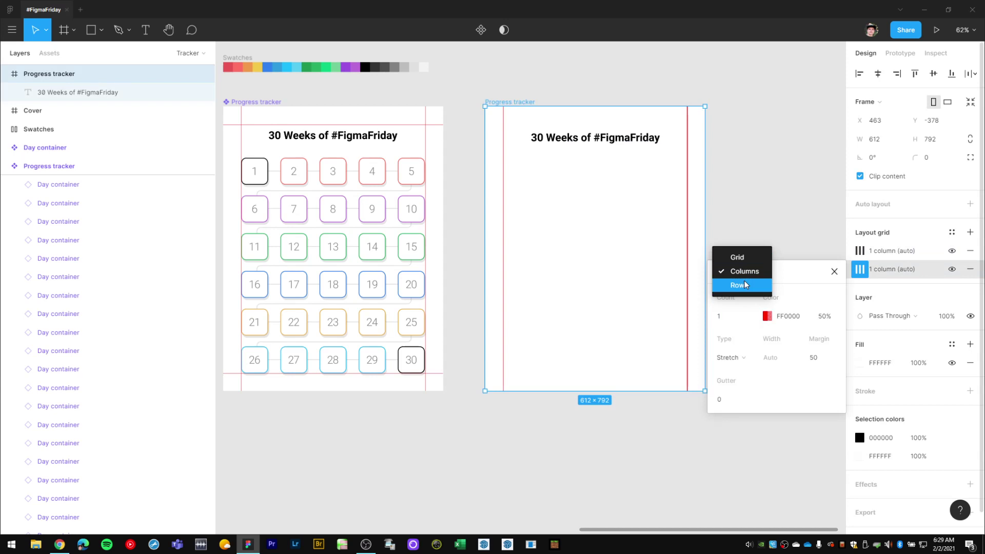
left_click(744, 283)
left_click(835, 271)
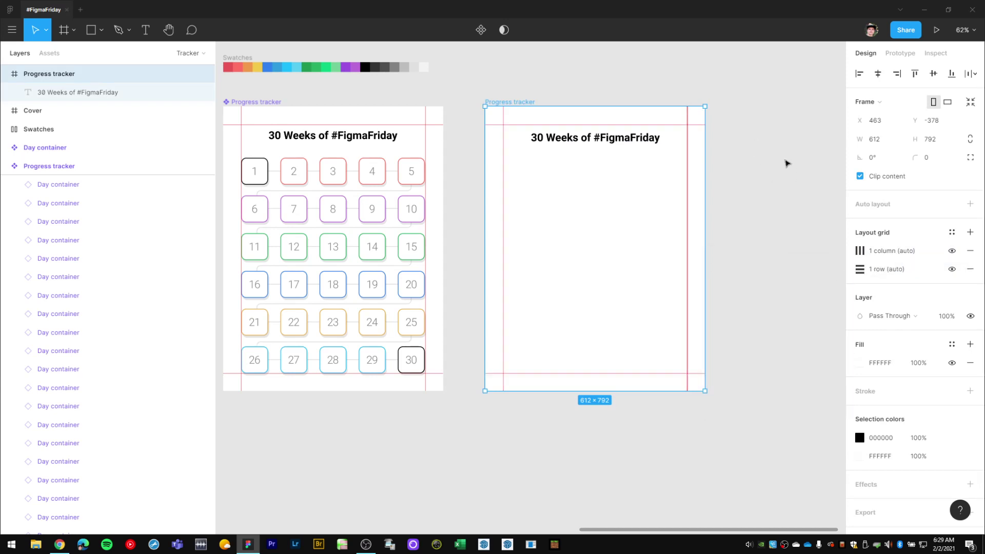
left_click(788, 163)
scroll(678, 205, "up", 5)
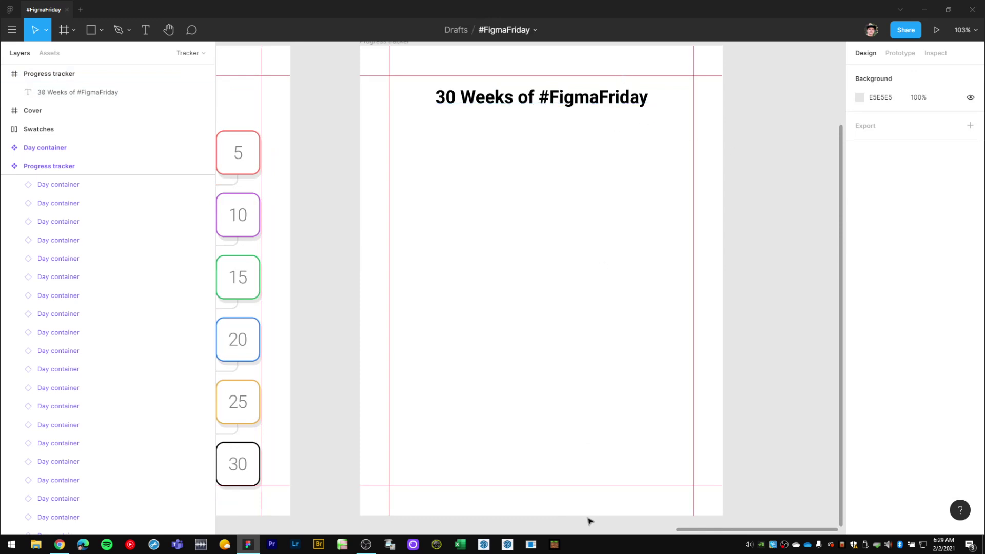
scroll(730, 271, "down", 5)
scroll(718, 277, "down", 1)
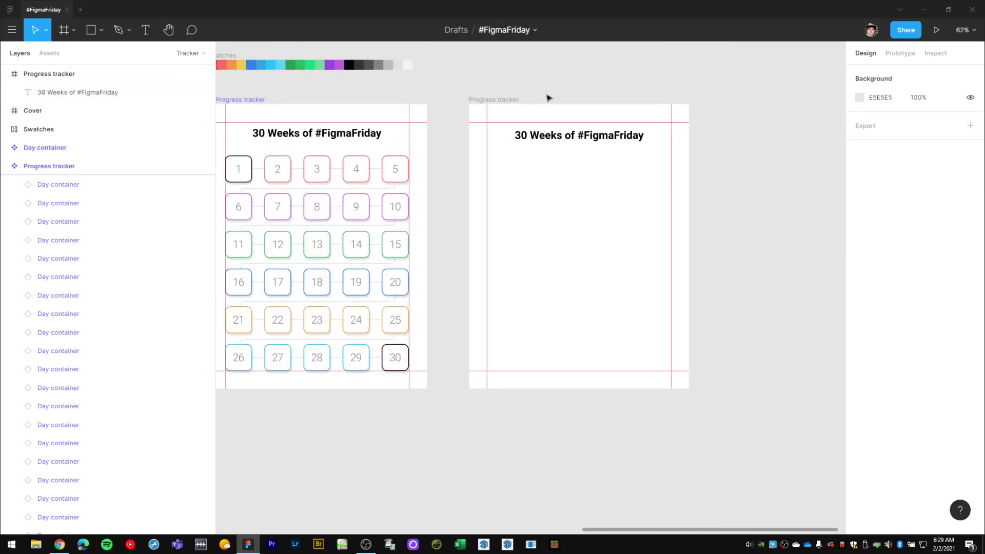
Step: Stretch the tracker frame to test the margins, then undo back to 612×792
left_click(496, 101)
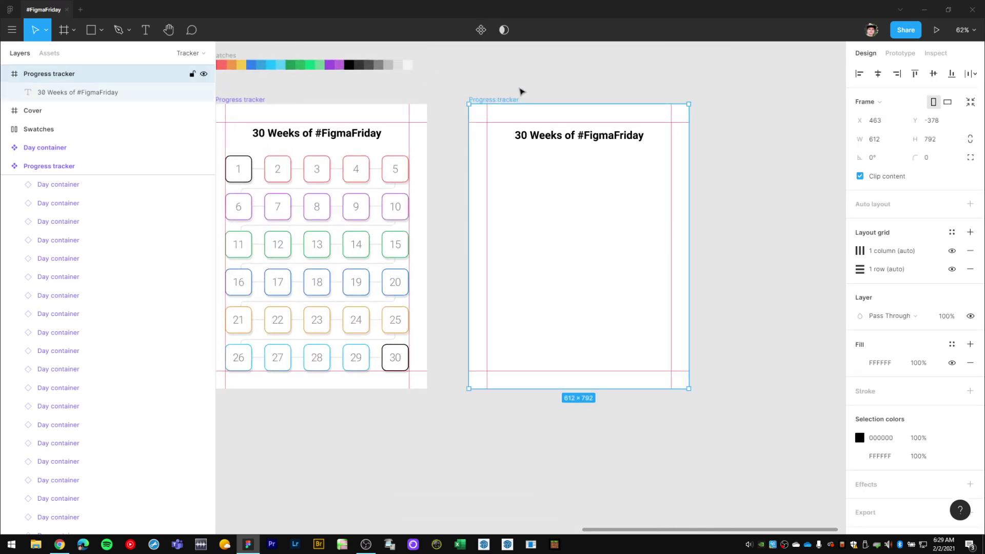
left_click(521, 91)
left_click(502, 101)
left_click_drag(689, 389, 820, 473)
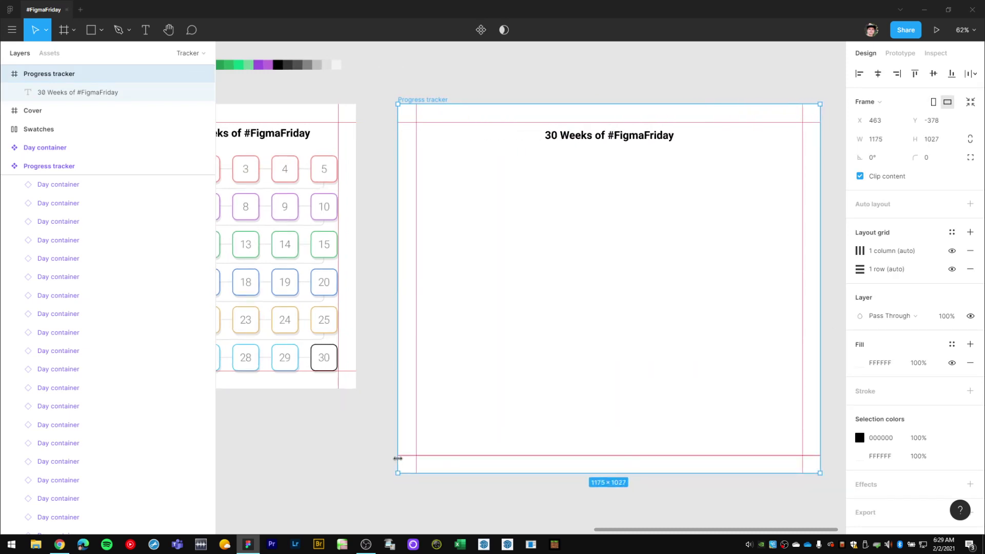
key("ctrl+shift+4")
key("ctrl+shift+4")
key("ctrl+shift+4")
key("ctrl+shift+4")
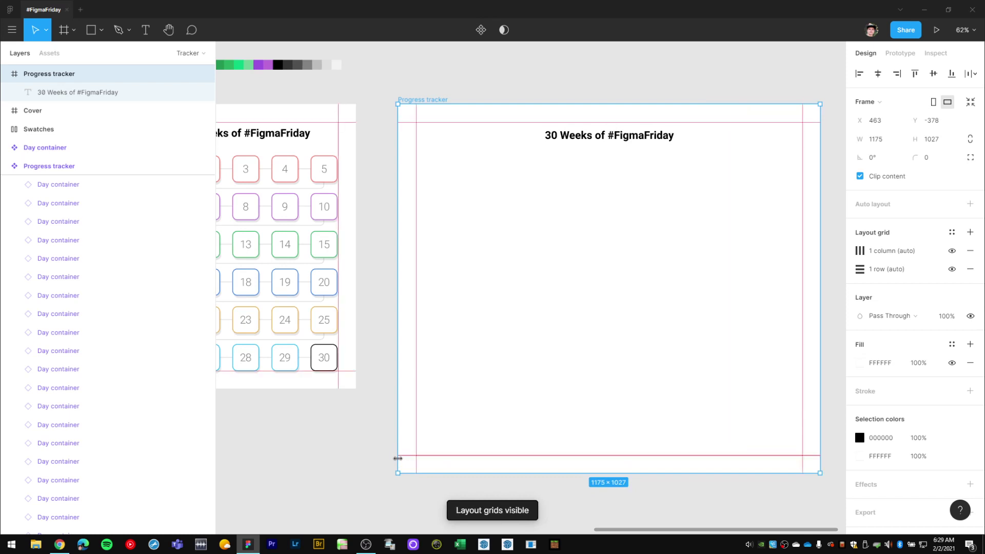
key("ctrl+z")
left_click(745, 229)
scroll(726, 347, "left", 5)
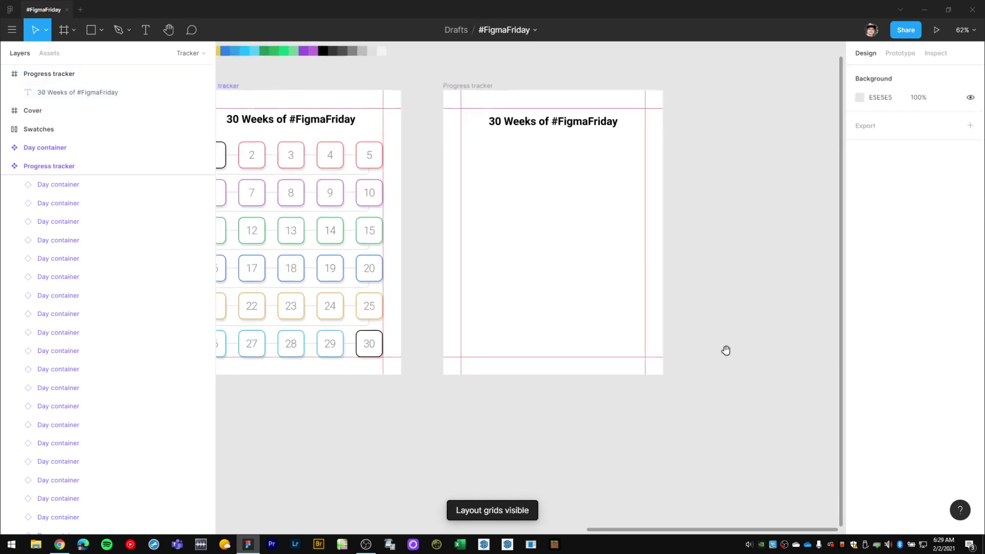
scroll(638, 407, "right", 1)
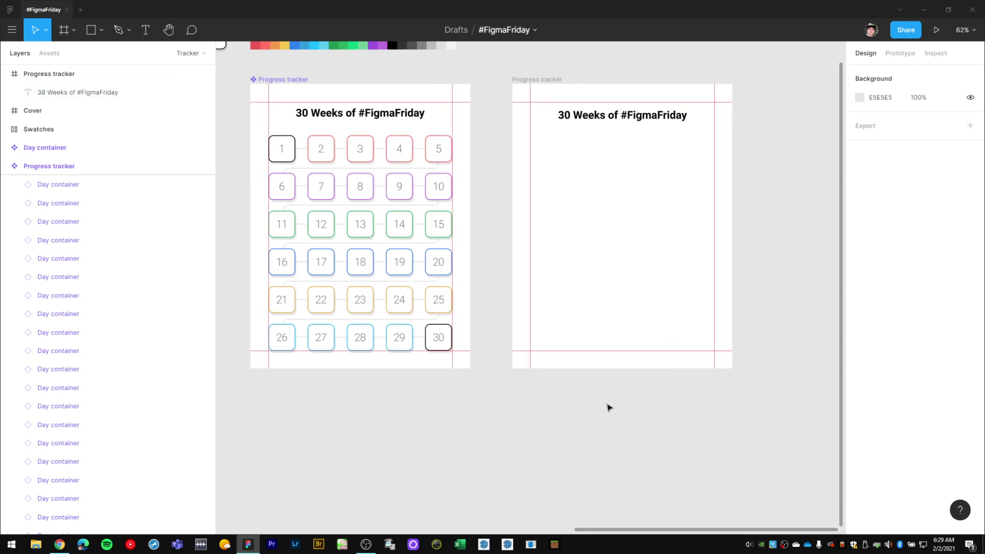
key("r")
mouse_move(642, 284)
left_mouse_down()
mouse_move(585, 200)
mouse_move(530, 158)
left_mouse_up()
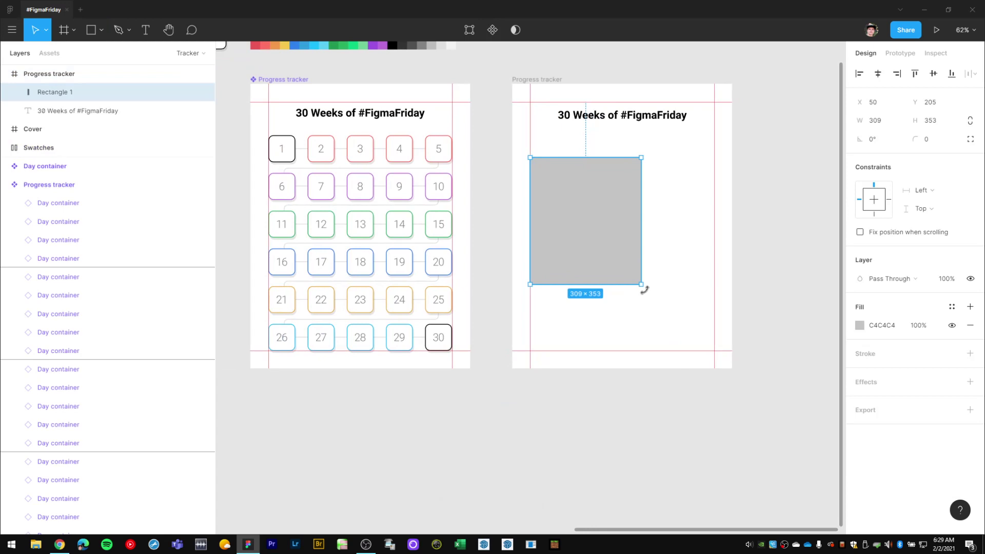
left_click_drag(642, 285, 714, 350)
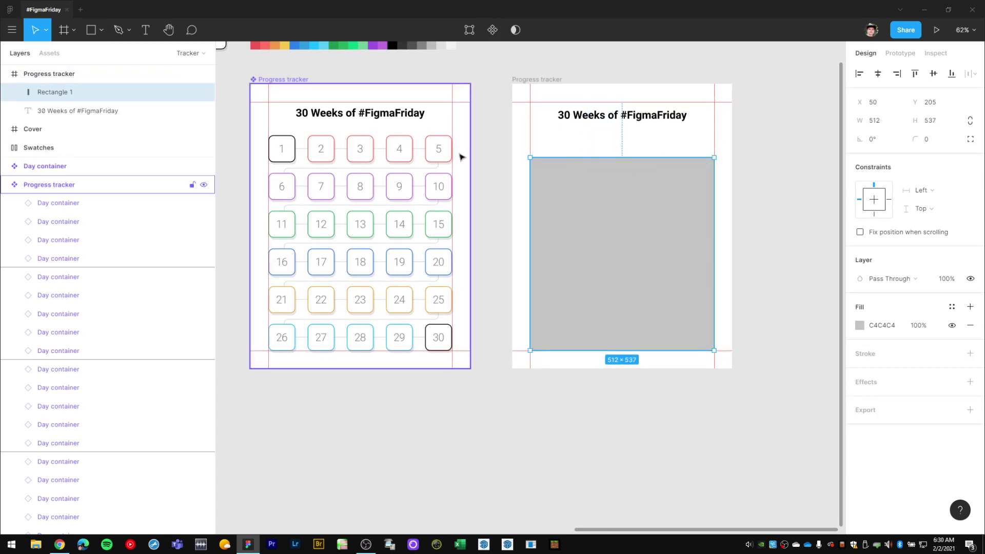
left_click_drag(620, 157, 619, 133)
scroll(777, 272, "right", 1)
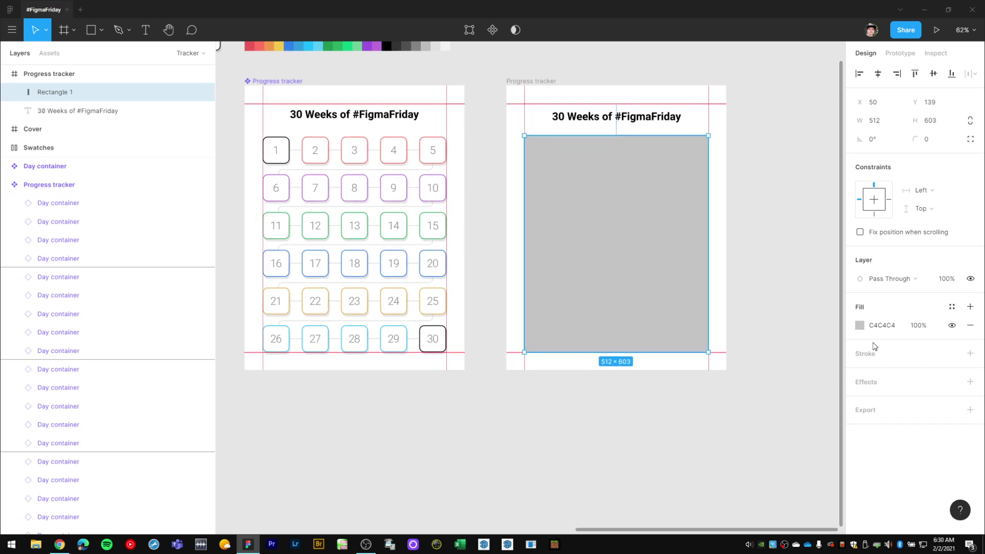
left_click(953, 325)
left_click(770, 180)
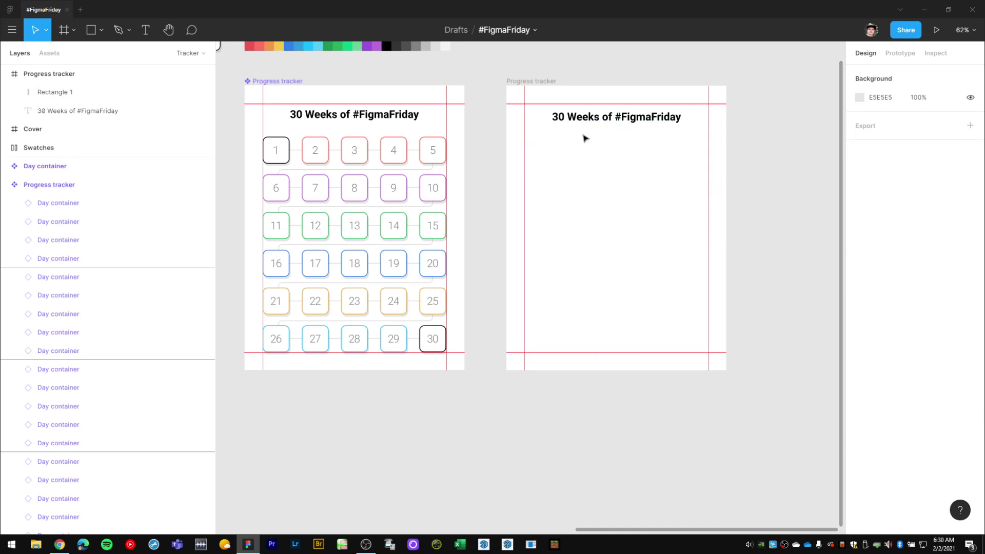
left_click(534, 82)
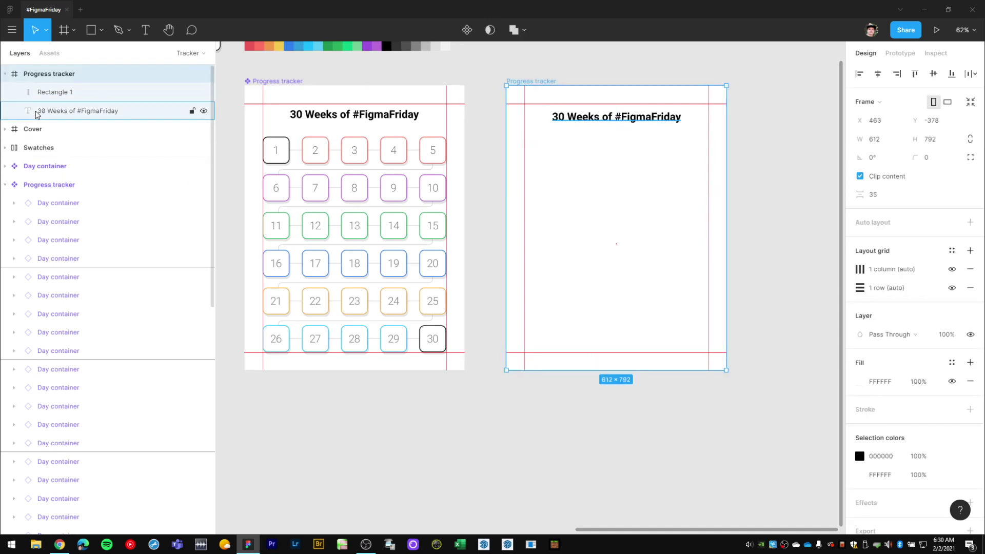
left_click(62, 92)
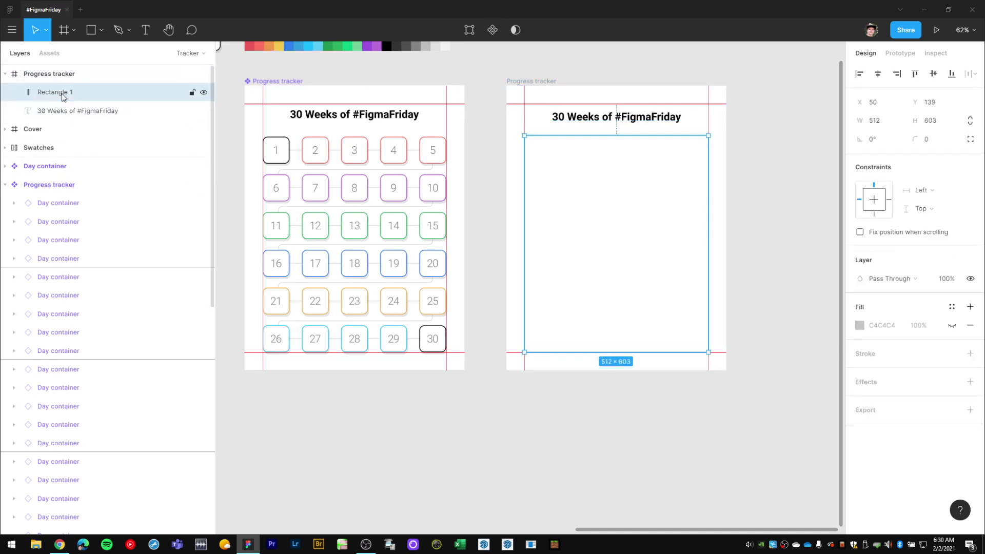
Step: Replace the placeholder rectangle with a 512×544 Frame 1 inside the margins
key("Delete")
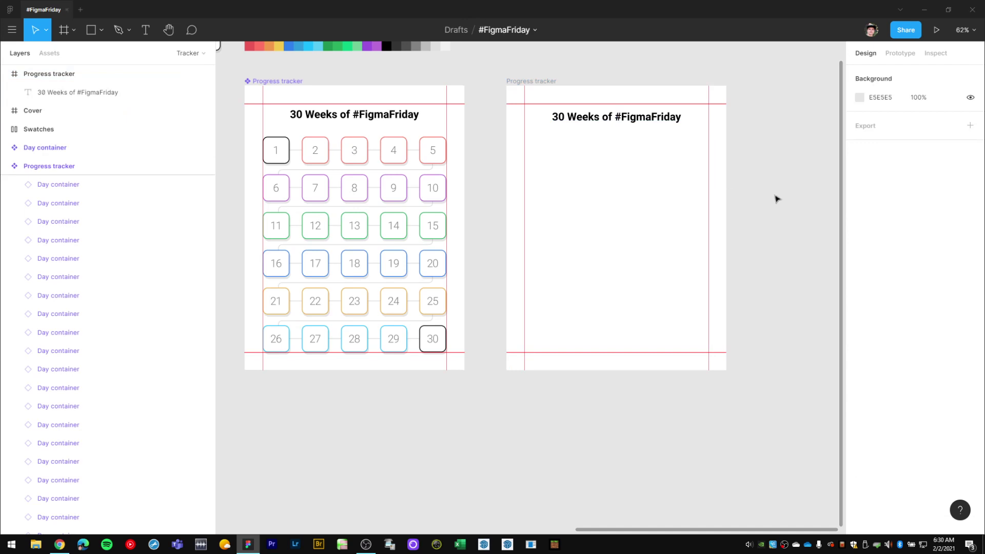
key("f")
left_click_drag(579, 222, 625, 279)
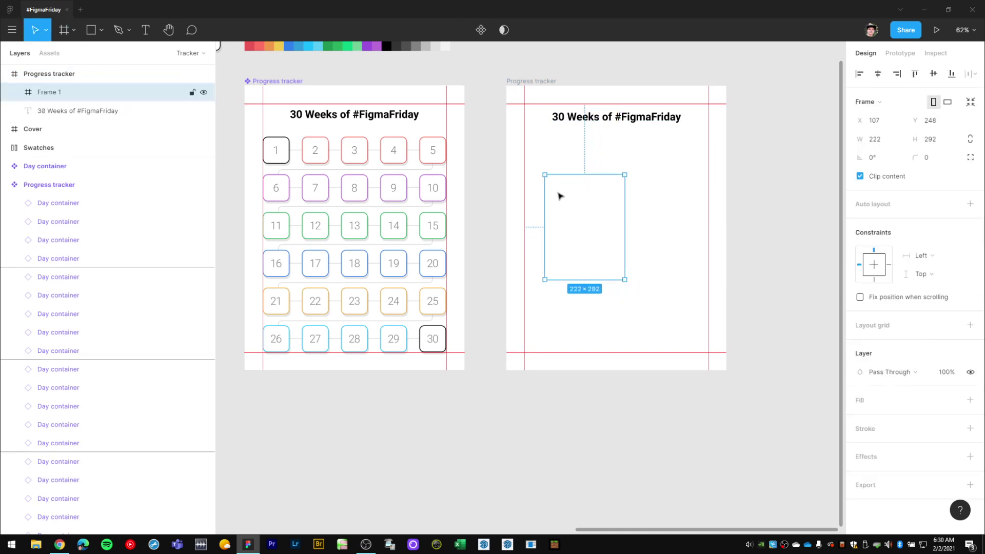
left_click_drag(544, 175, 524, 158)
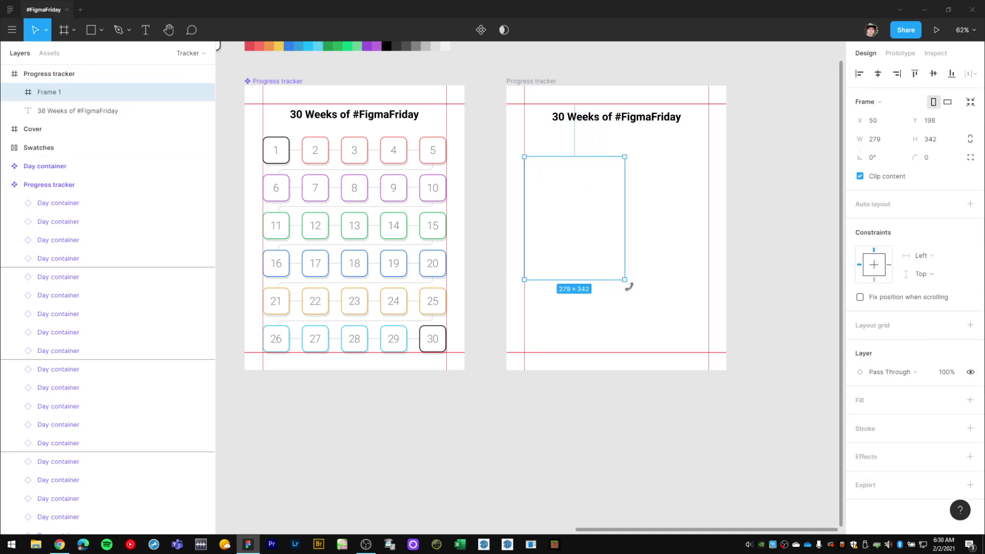
left_click_drag(624, 280, 709, 352)
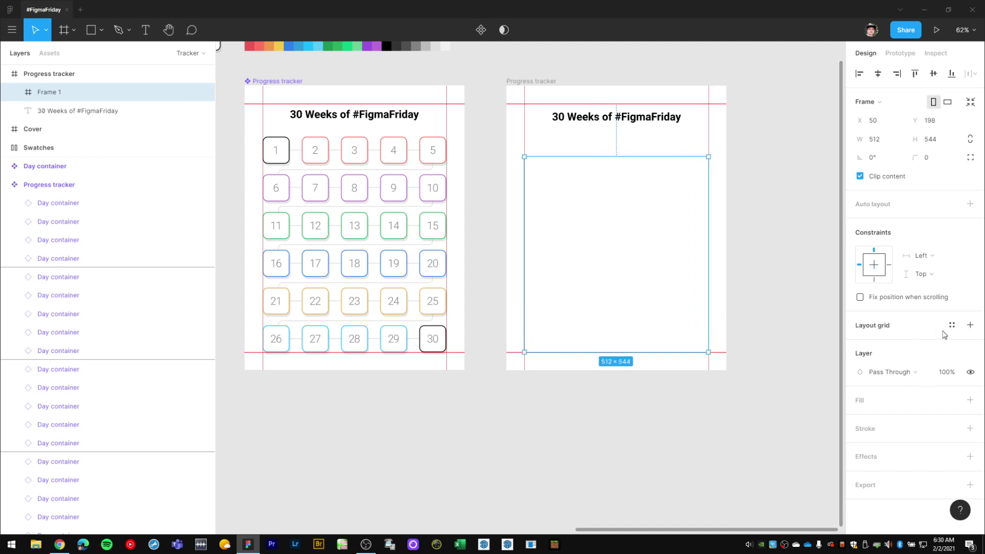
Step: Give Frame 1 a five-column layout grid with 20 gutters
left_click(970, 325)
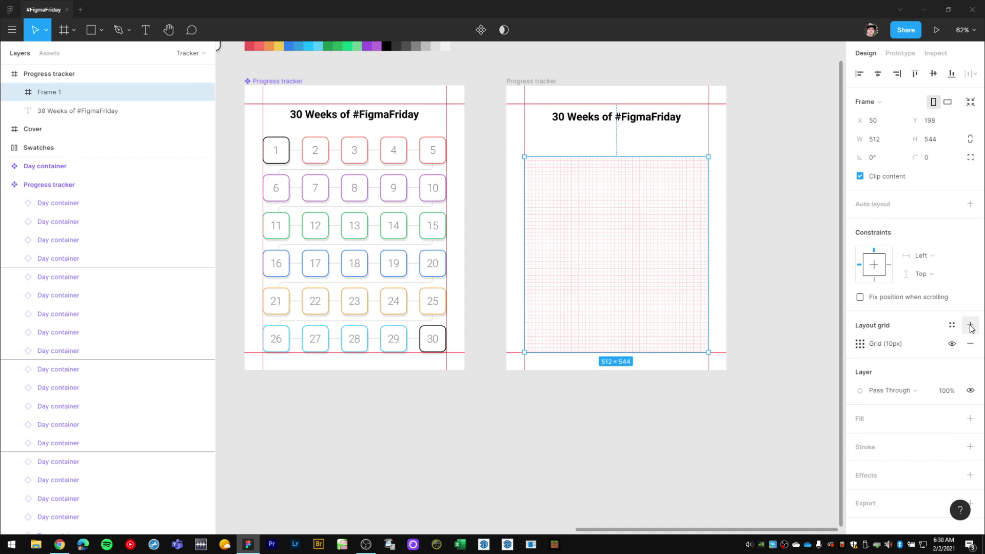
left_click(862, 343)
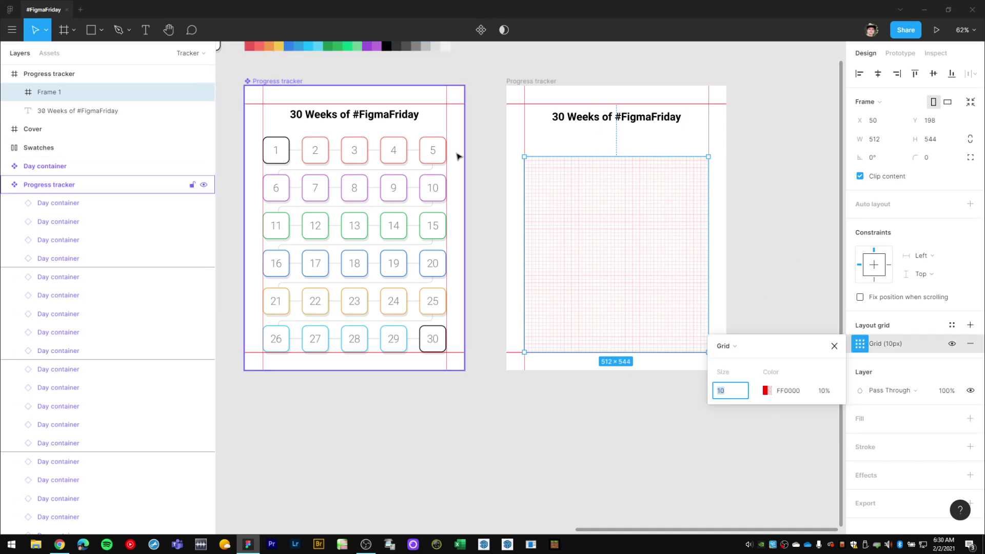
left_click(736, 345)
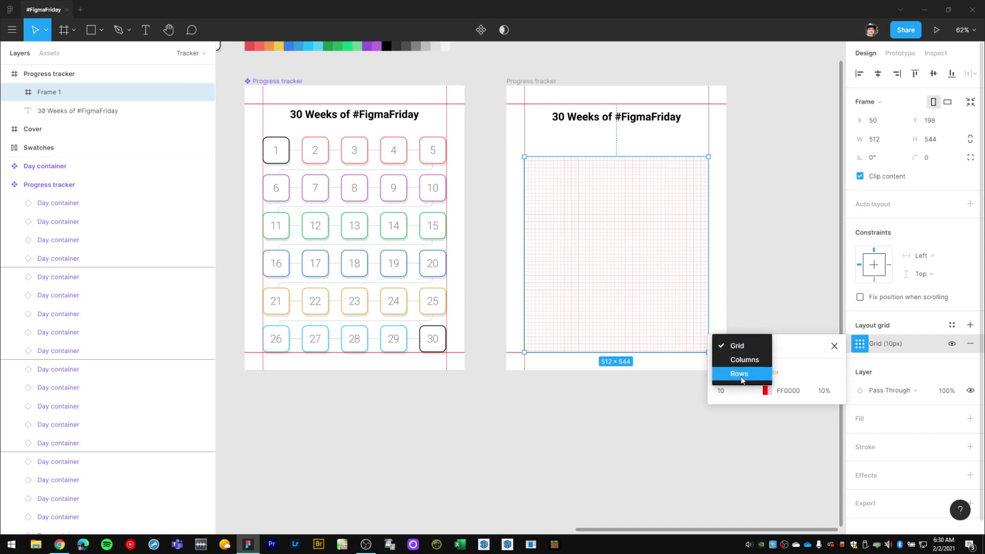
left_click(741, 364)
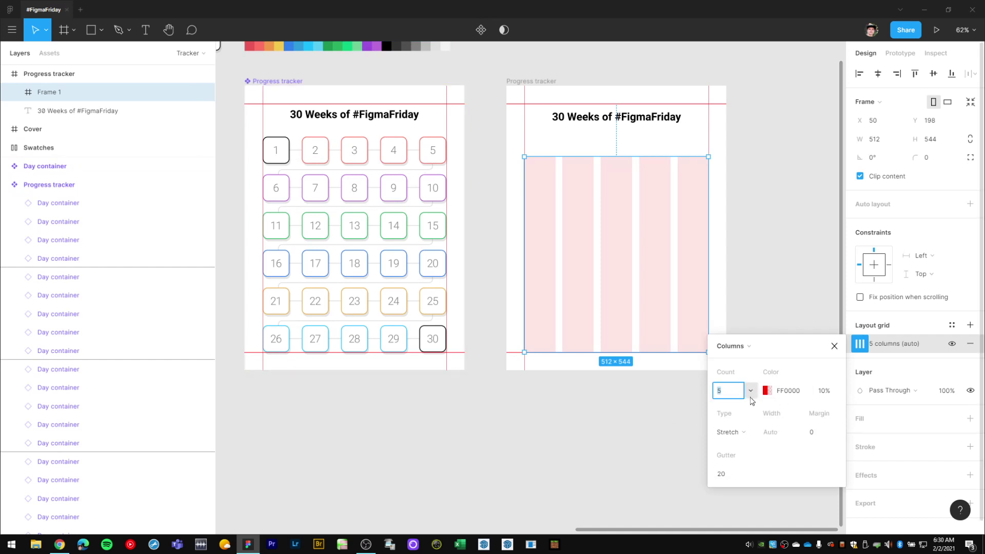
left_click(565, 422)
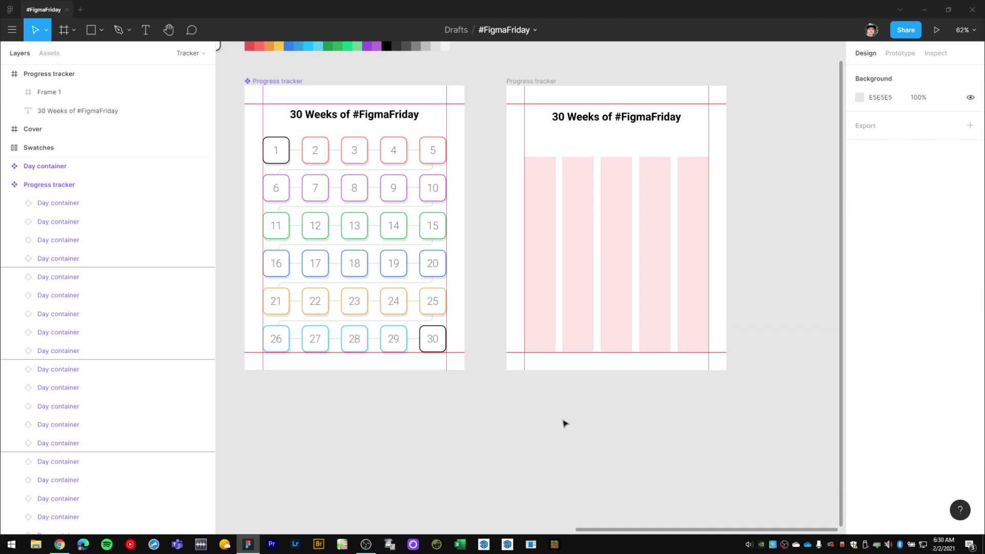
scroll(565, 422, "up", 2)
scroll(499, 194, "up", 8)
key("r")
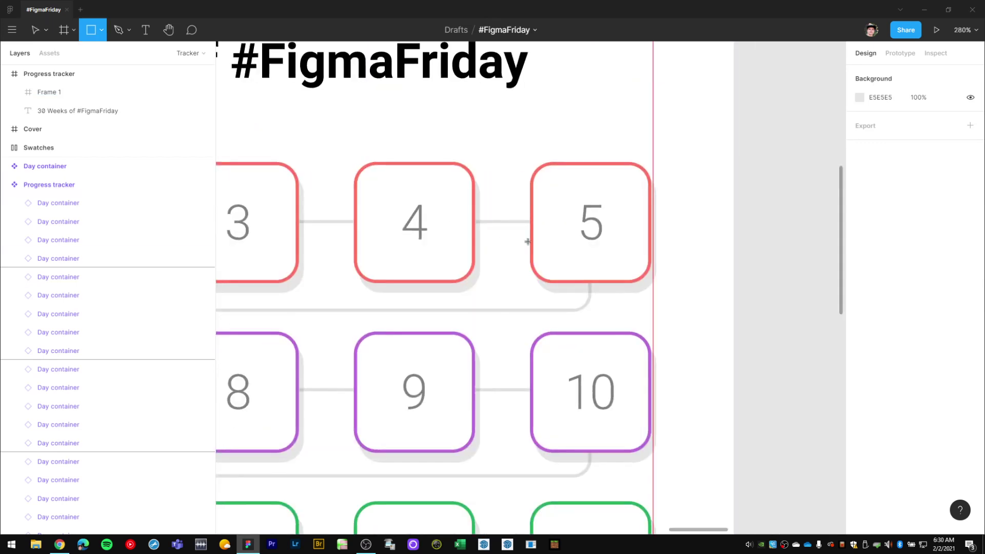
left_click_drag(529, 243, 476, 199)
key("ctrl+z")
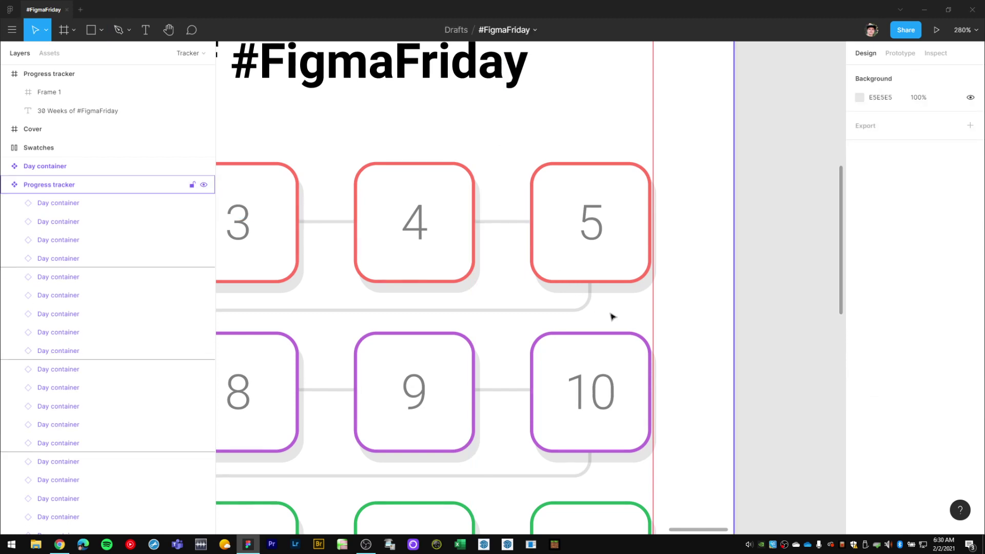
scroll(611, 314, "down", 5)
left_click_drag(622, 325, 419, 152)
scroll(419, 151, "down", 3)
left_click(528, 231)
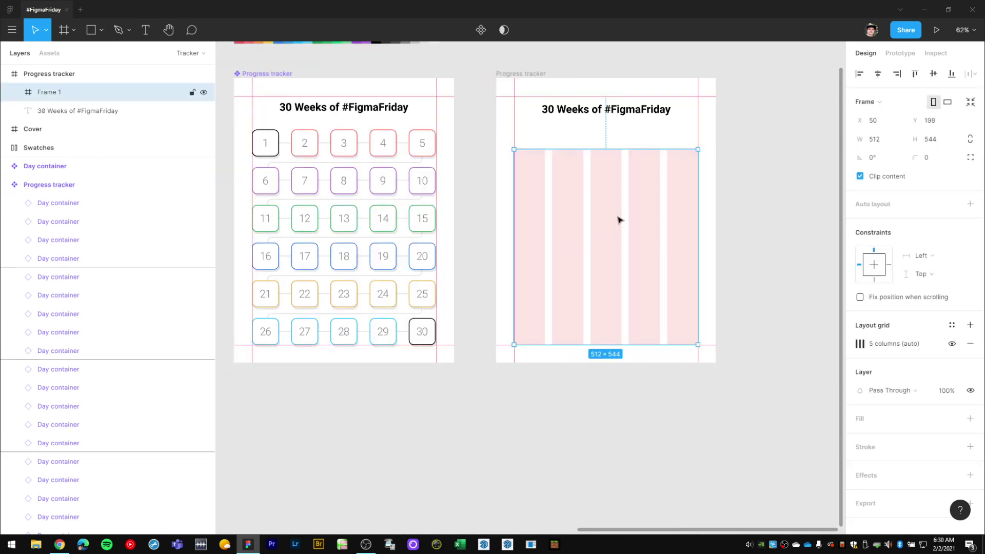
Step: Set the gutter of Frame 1's column grid to 30
scroll(622, 218, "right", 3)
left_click(860, 343)
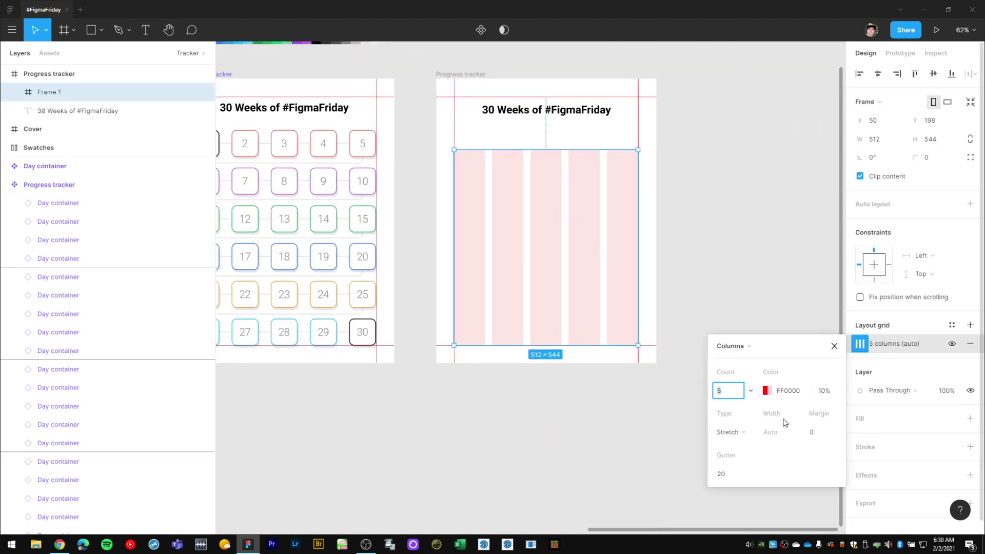
left_click(729, 477)
type("30")
key("Return")
left_click(698, 177)
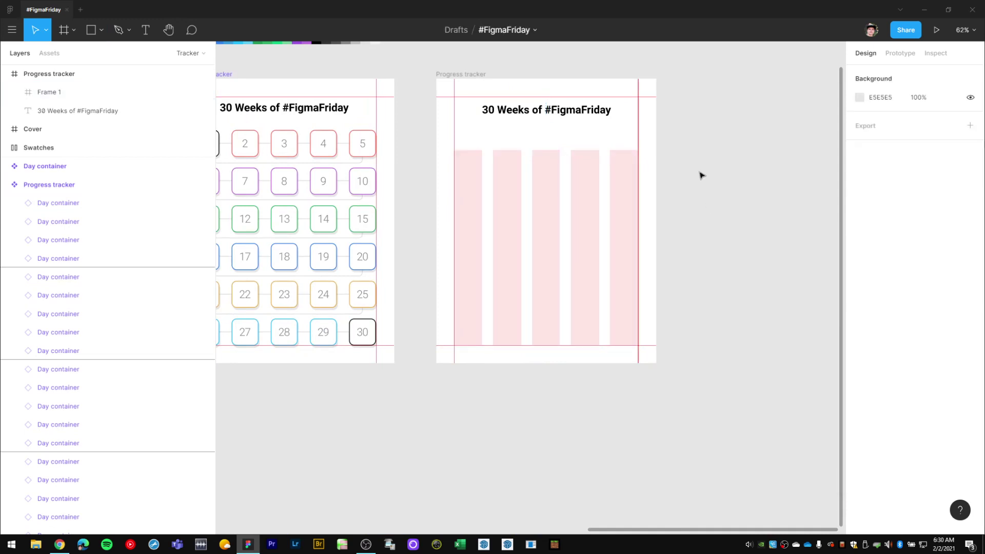
Step: Extend Frame 1 upward to 512×599, just below the title
left_click(542, 199)
left_click_drag(544, 150, 545, 130)
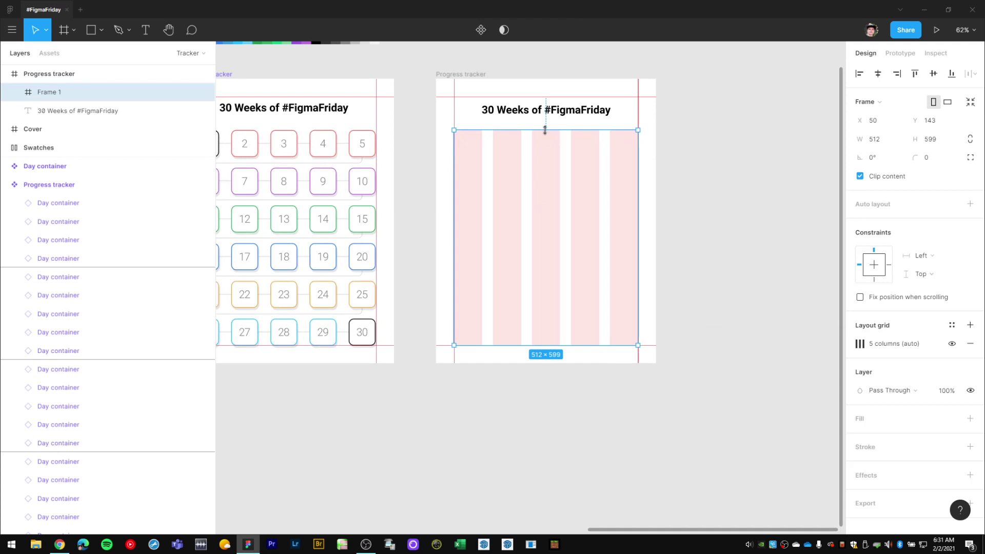
scroll(733, 229, "left", 3)
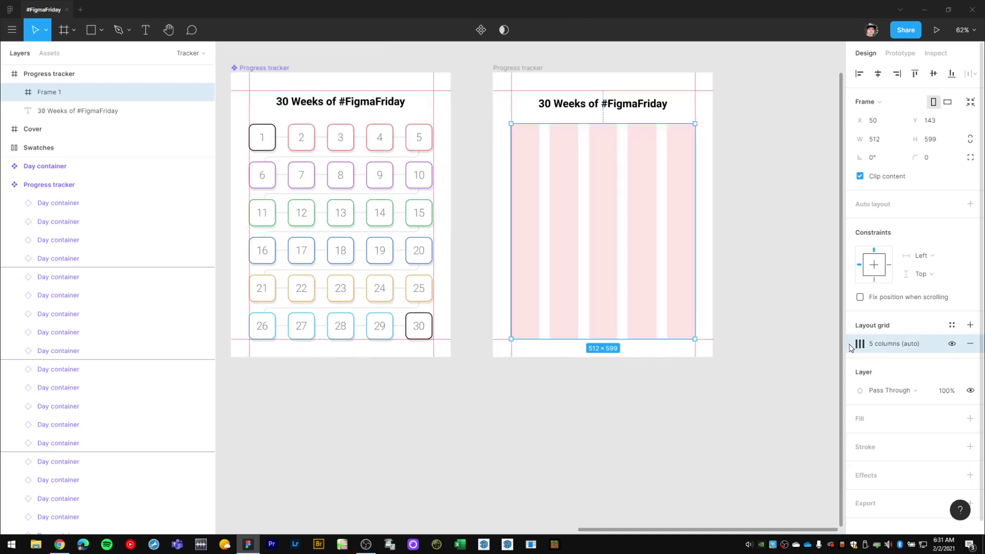
Step: Duplicate Frame 1's grid and make the copy a 6-row grid over the five columns
key("ctrl+d")
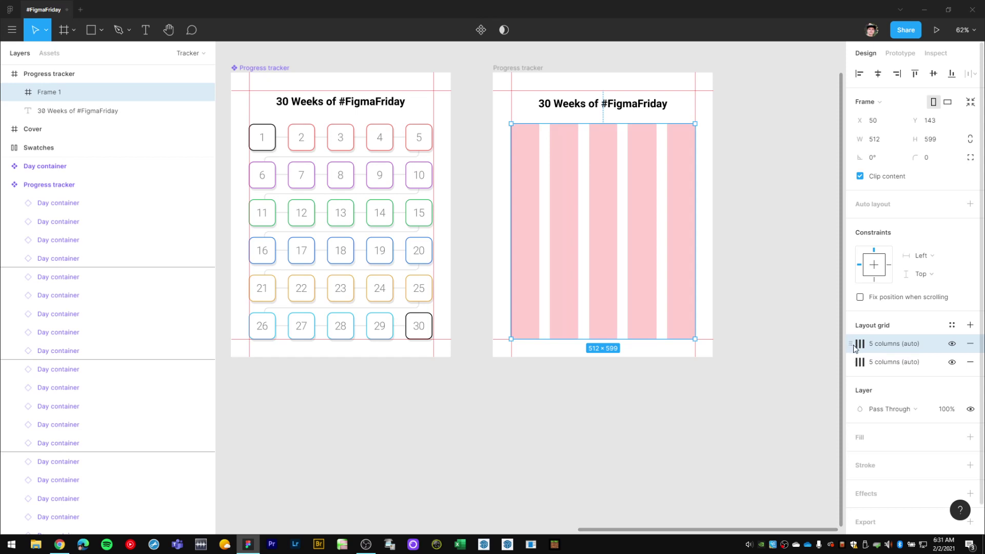
left_click(860, 362)
left_click(742, 365)
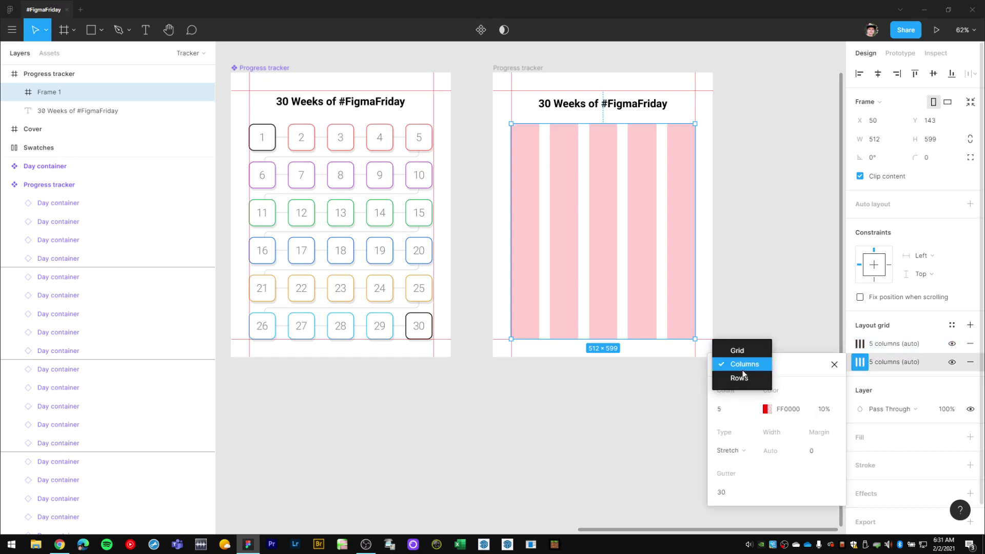
left_click(741, 378)
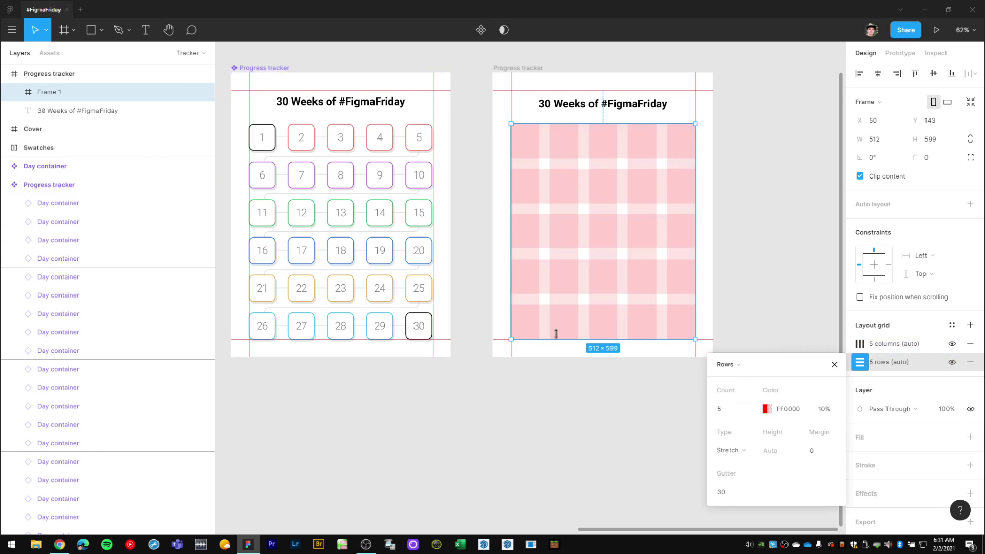
left_click(725, 410)
type("6")
key("Return")
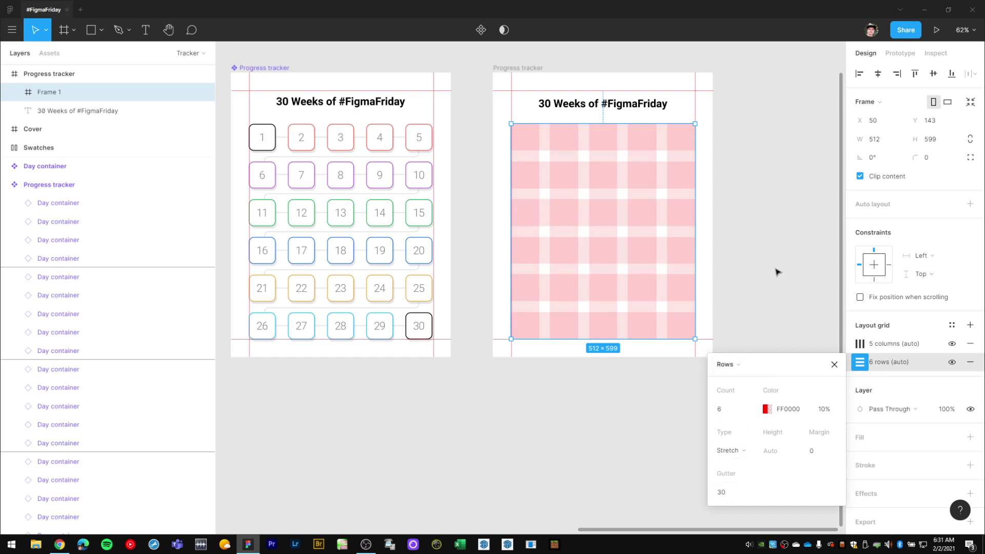
left_click(835, 364)
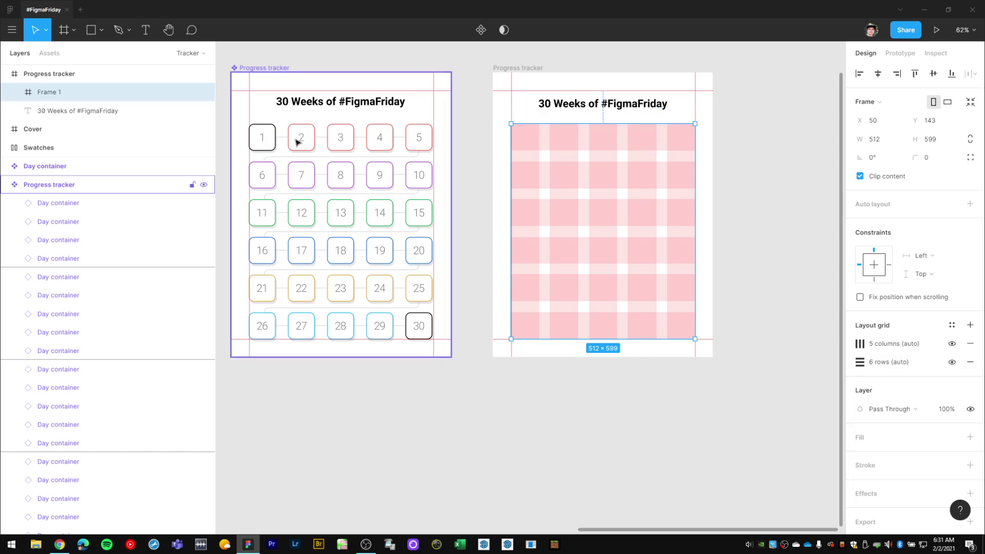
Step: Deselect the frames, pan and zoom to the plaid grid, and activate the Frame tool
left_click(759, 198)
scroll(717, 251, "right", 3)
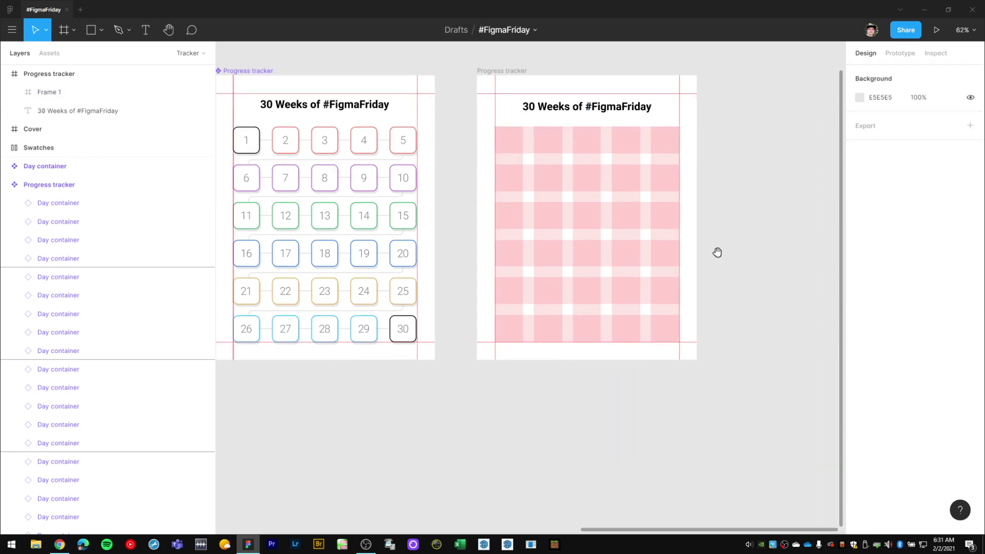
scroll(574, 231, "left", 5)
scroll(574, 230, "up", 3)
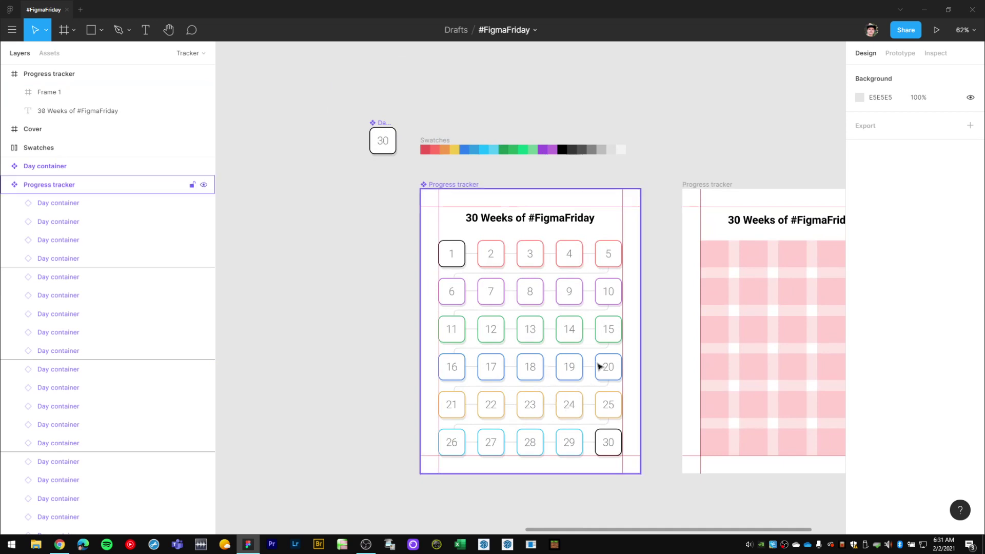
scroll(562, 424, "right", 5)
scroll(562, 424, "down", 2)
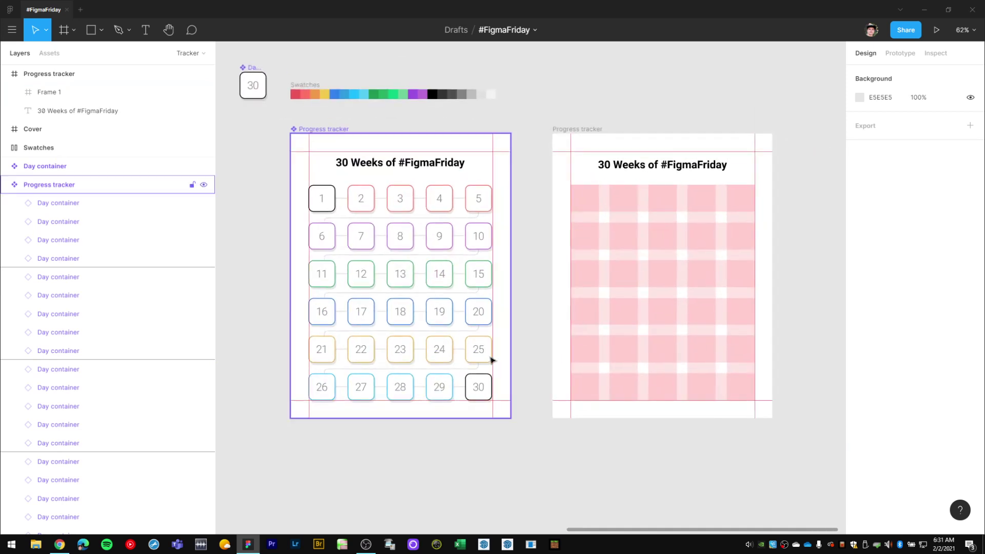
left_click(513, 343)
scroll(564, 473, "right", 2)
scroll(563, 472, "down", 1)
scroll(614, 462, "right", 2)
key("f")
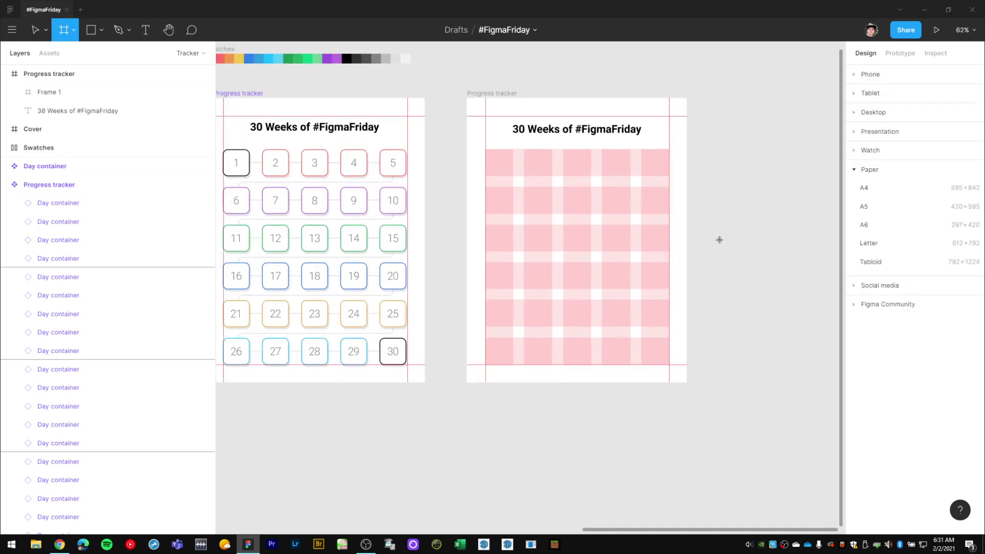
scroll(513, 173, "up", 5)
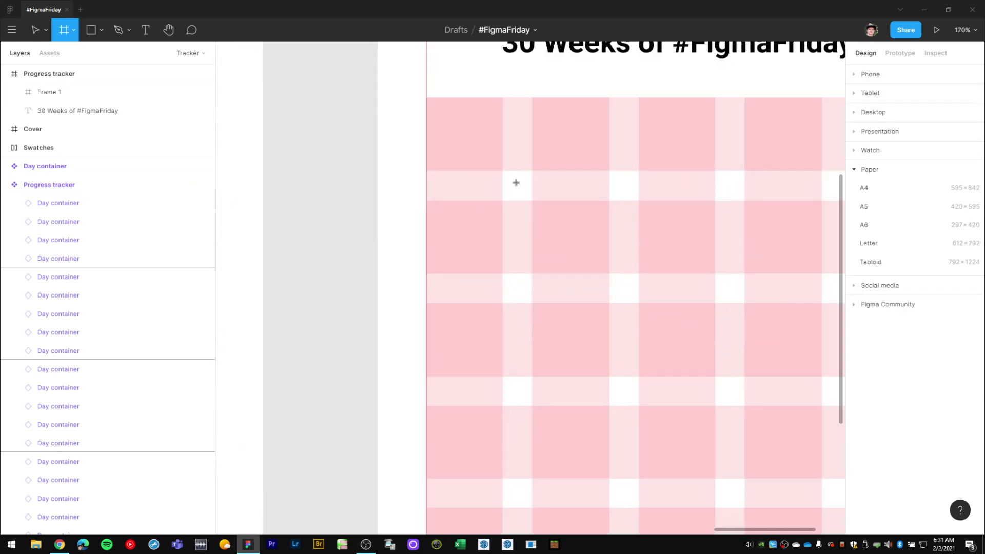
Step: Draw a small Frame 2 in the grid's top-left cell and give it a red E52D2D fill
mouse_move(520, 197)
left_mouse_down()
mouse_move(575, 251)
mouse_move(537, 227)
left_mouse_up()
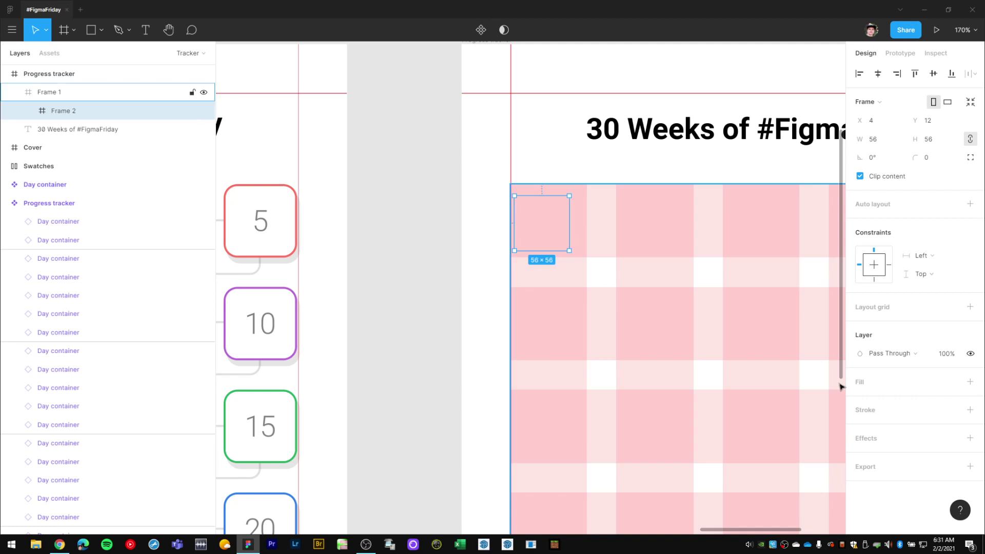
left_click(971, 382)
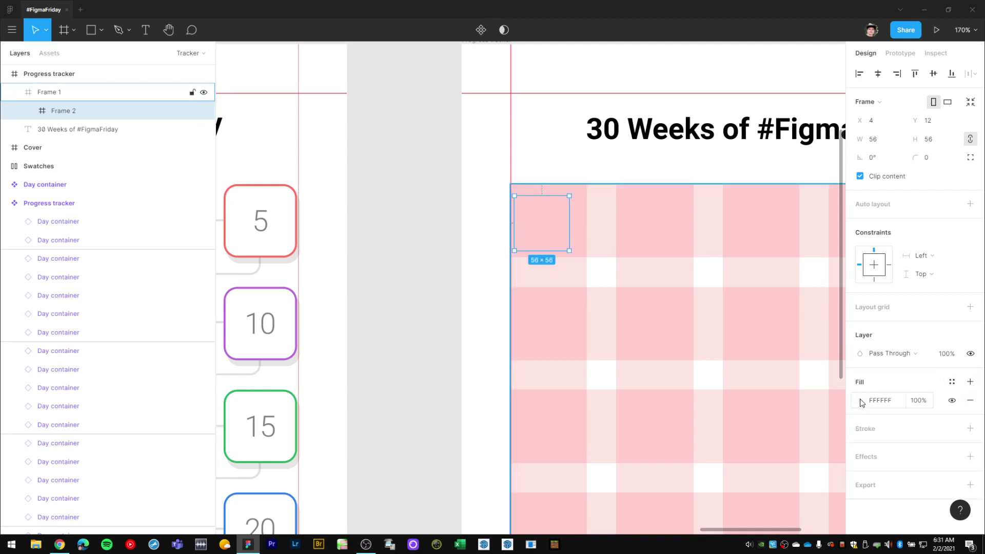
left_click(861, 402)
left_click_drag(814, 287, 819, 260)
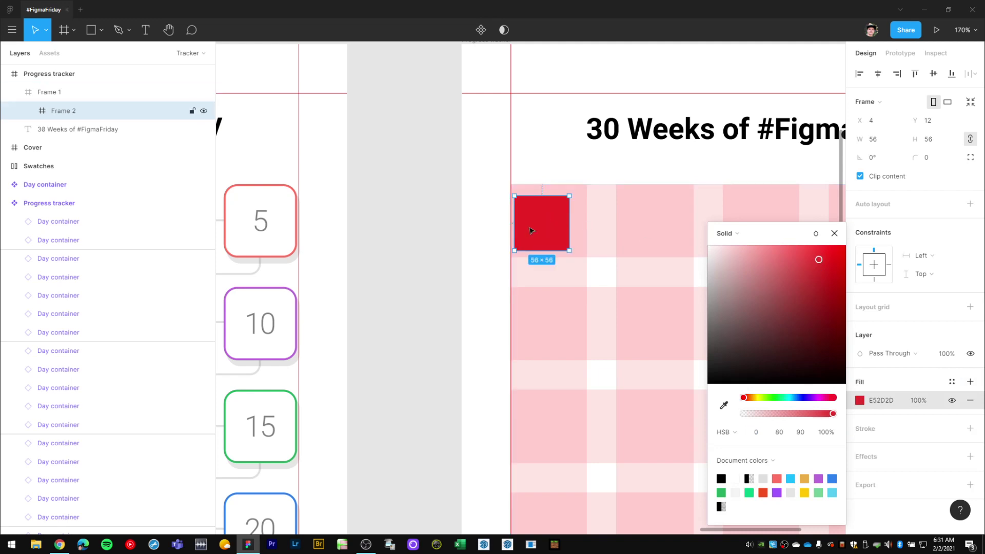
Step: Move Frame 2 into Frame 1's top-left corner at 0,0 and resize it to 75×75
left_click_drag(531, 230, 582, 257)
scroll(562, 248, "up", 3)
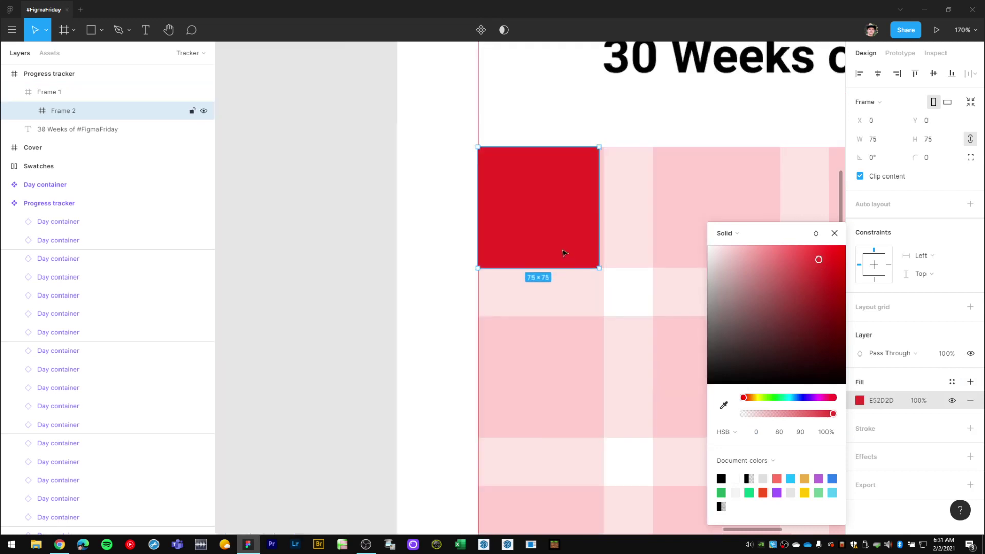
scroll(564, 253, "up", 5)
mouse_move(626, 281)
left_mouse_down()
mouse_move(603, 261)
mouse_move(623, 280)
left_mouse_up()
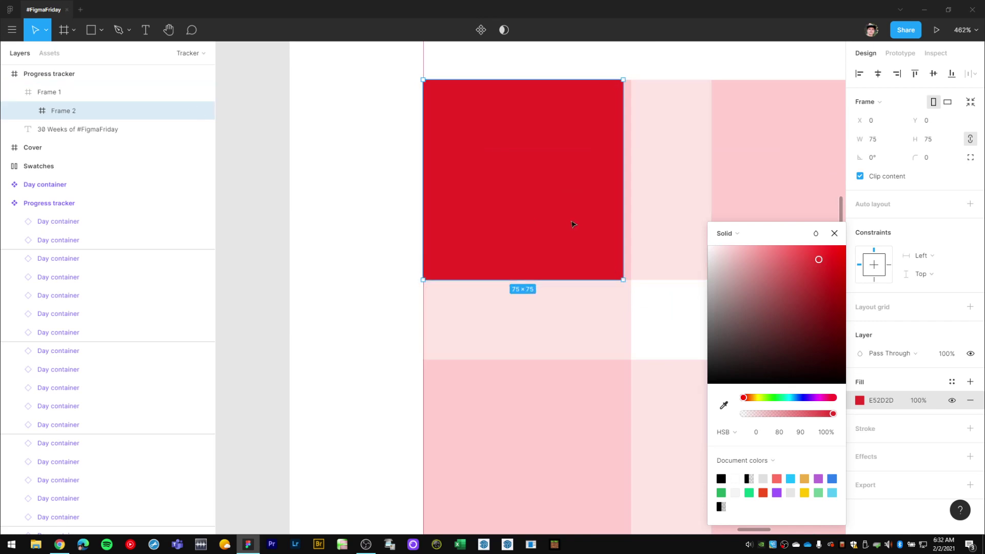
key("alt+d")
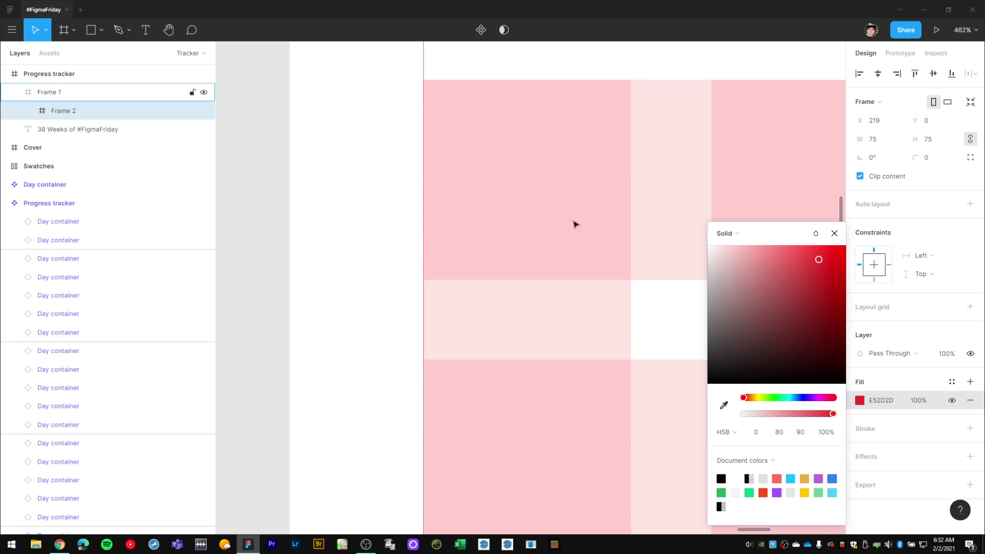
key("alt+a")
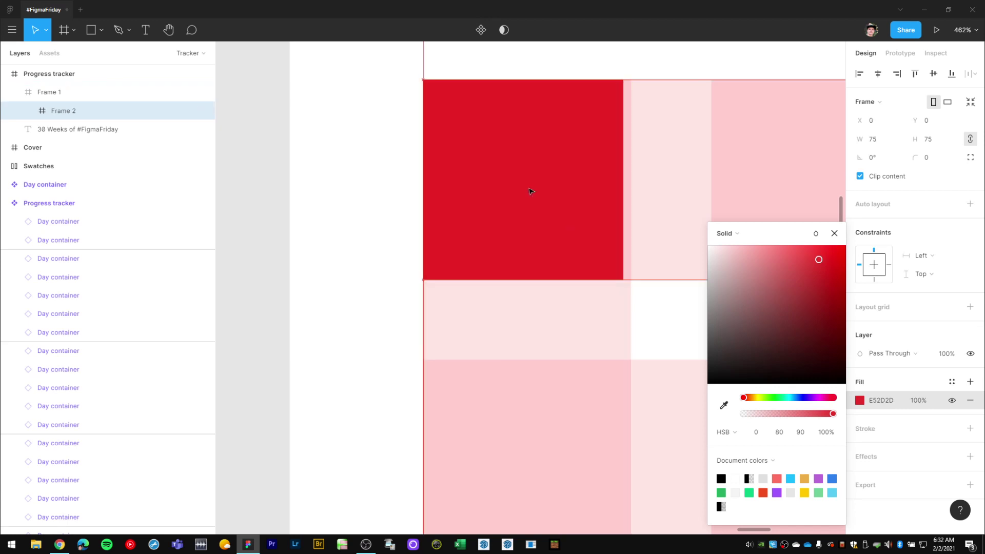
scroll(558, 227, "down", 5)
scroll(560, 228, "down", 2)
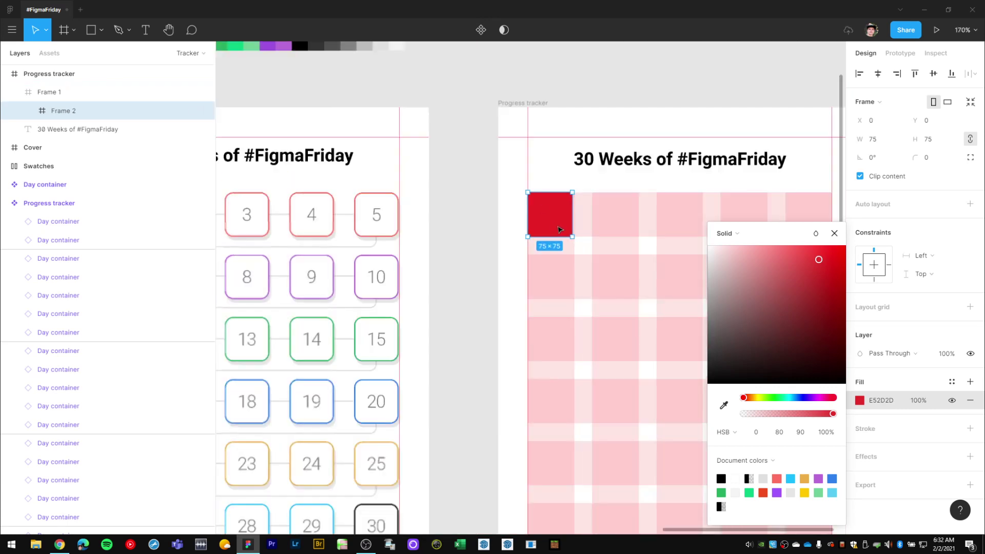
scroll(560, 263, "down", 2)
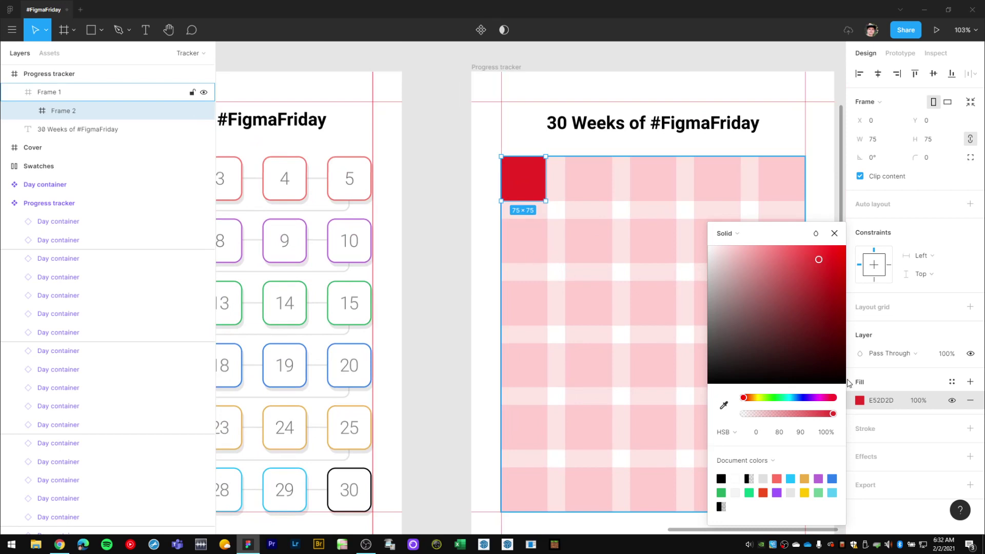
Step: Hide Frame 2's red fill and give it a black stroke of weight 2
left_click(952, 400)
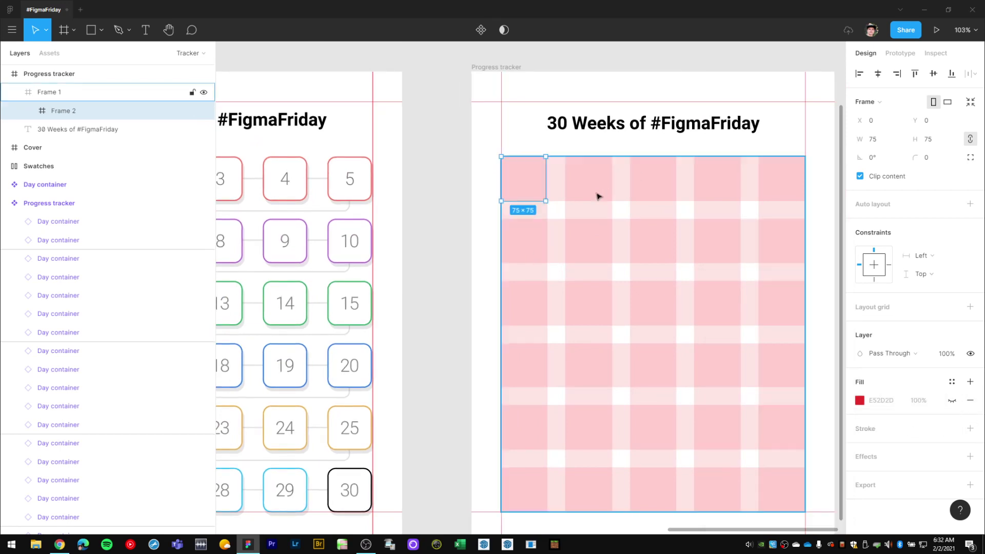
left_click_drag(510, 262, 698, 264)
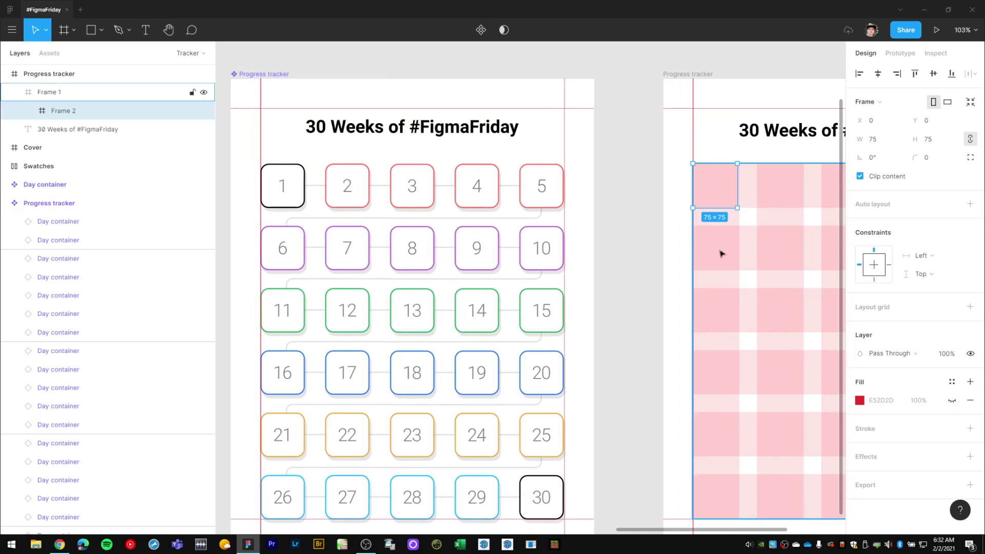
scroll(708, 262, "right", 2)
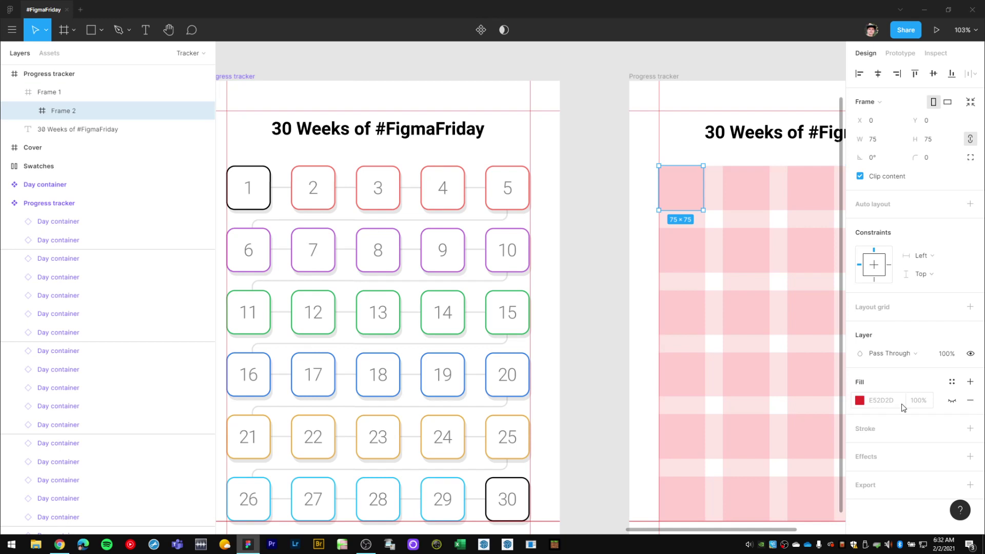
left_click(969, 428)
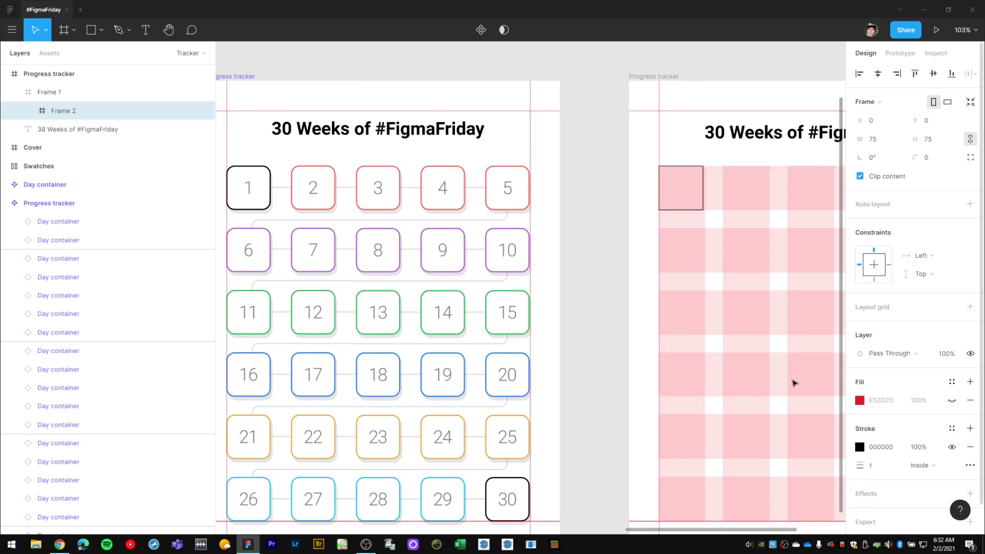
left_click(875, 465)
type("2")
key("Return")
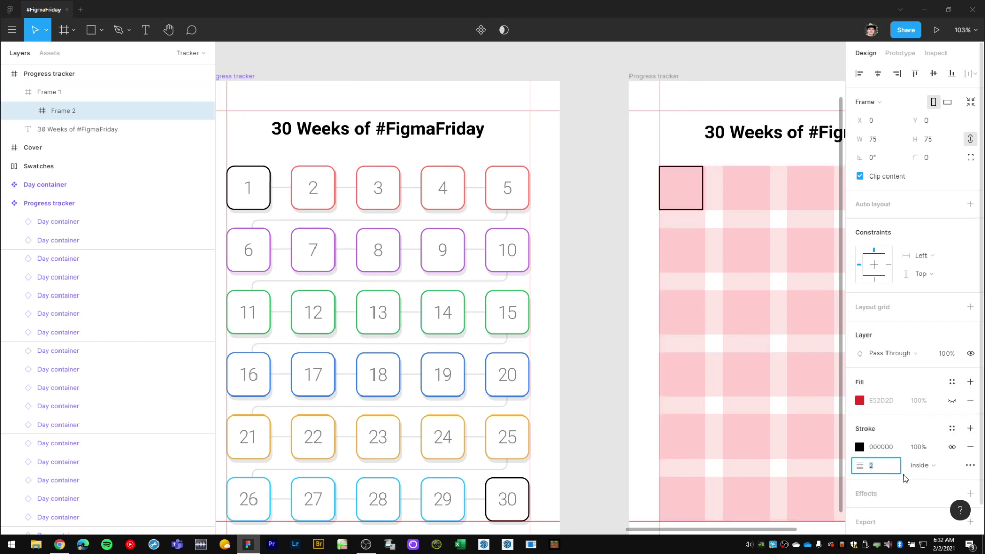
key("Escape")
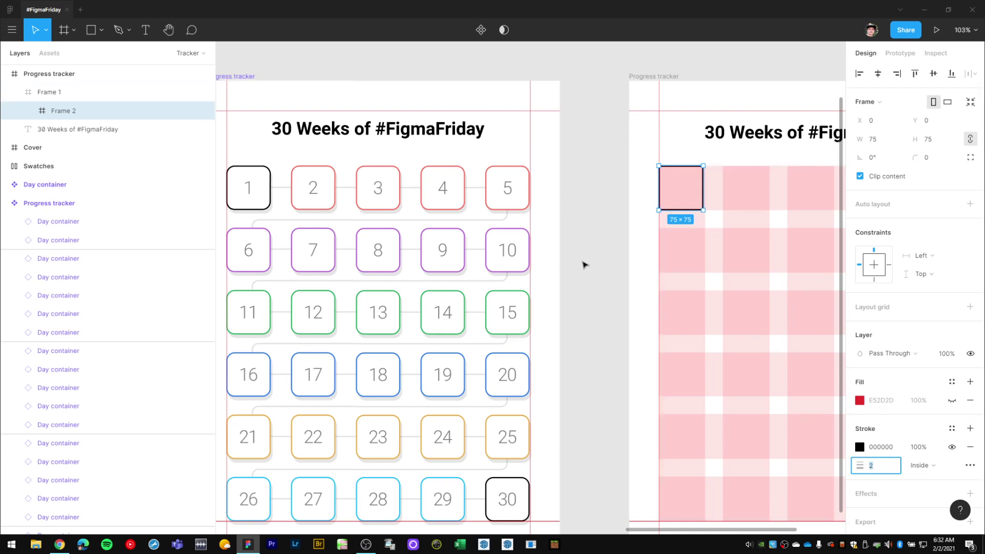
Step: Select the small square at the top-left of the second tracker's grid
scroll(265, 177, "down", 1)
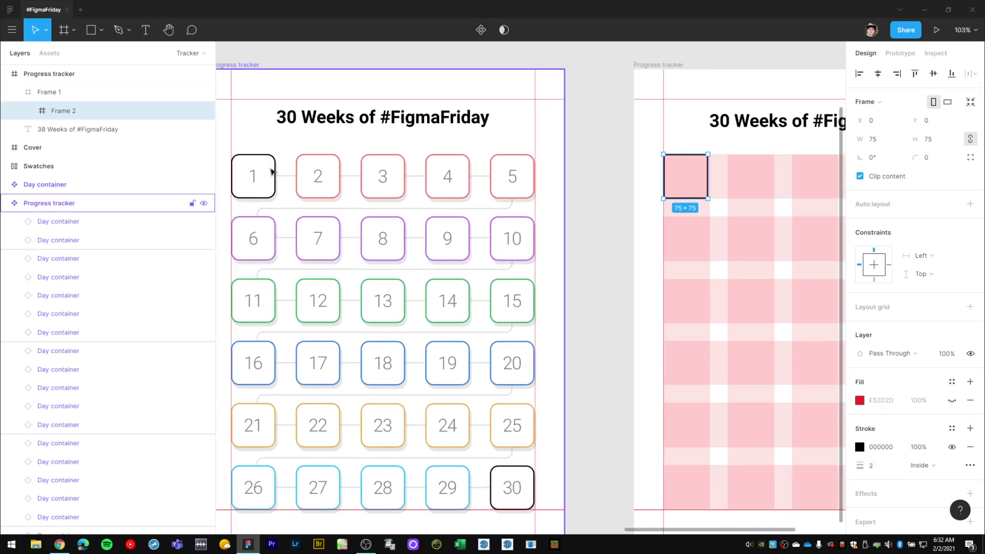
scroll(411, 231, "up", 5)
scroll(410, 231, "left", 5)
left_click(353, 101)
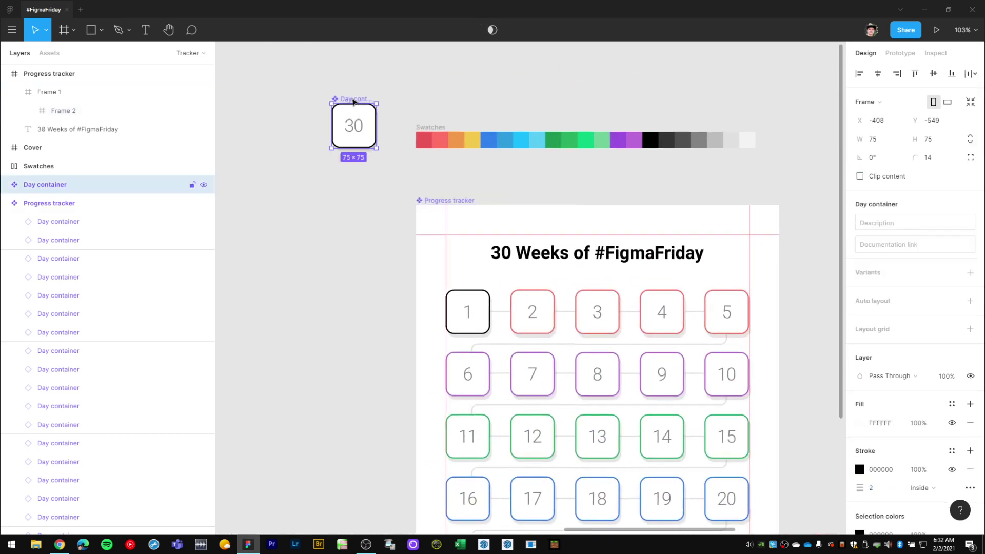
scroll(488, 236, "down", 3)
scroll(488, 235, "right", 5)
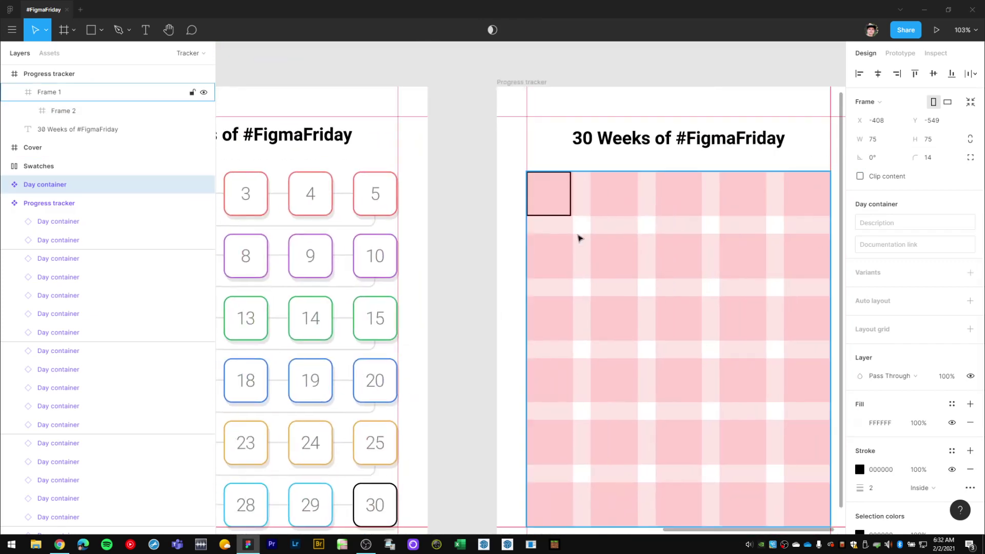
left_click(572, 198)
left_click(559, 197)
scroll(673, 349, "down", 1)
scroll(672, 349, "right", 1)
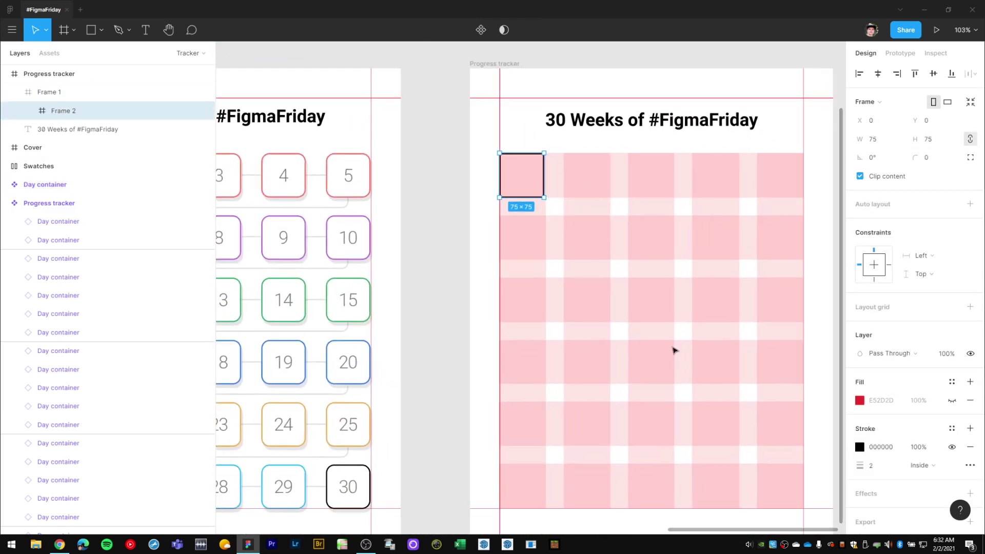
left_click(887, 470)
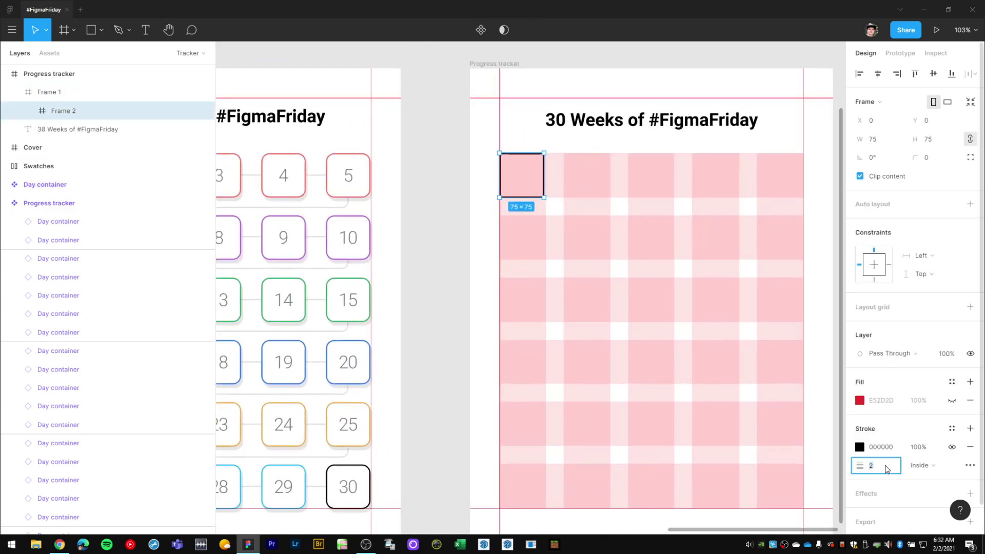
Step: Set the square's corner radius to 14
left_click(936, 162)
type("14")
key("Return")
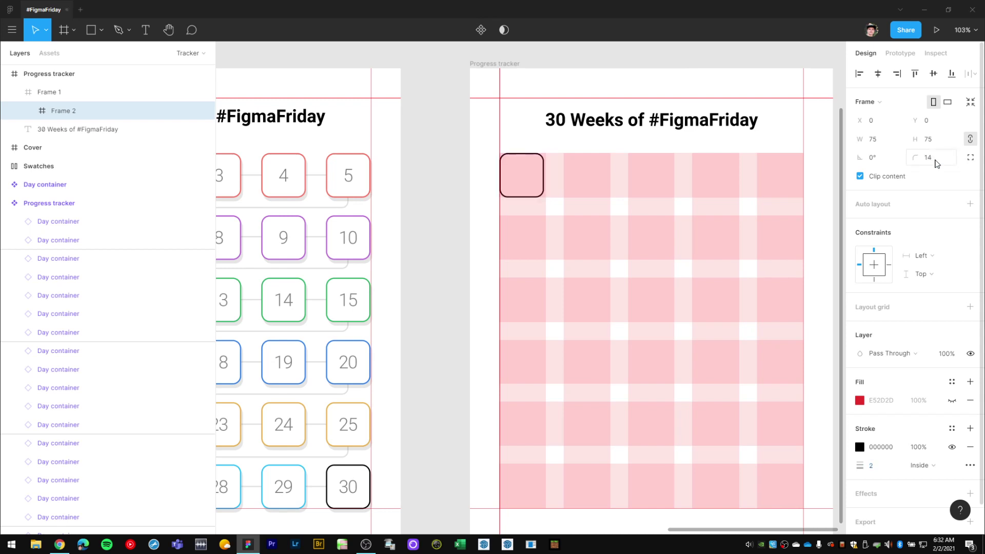
scroll(708, 212, "left", 5)
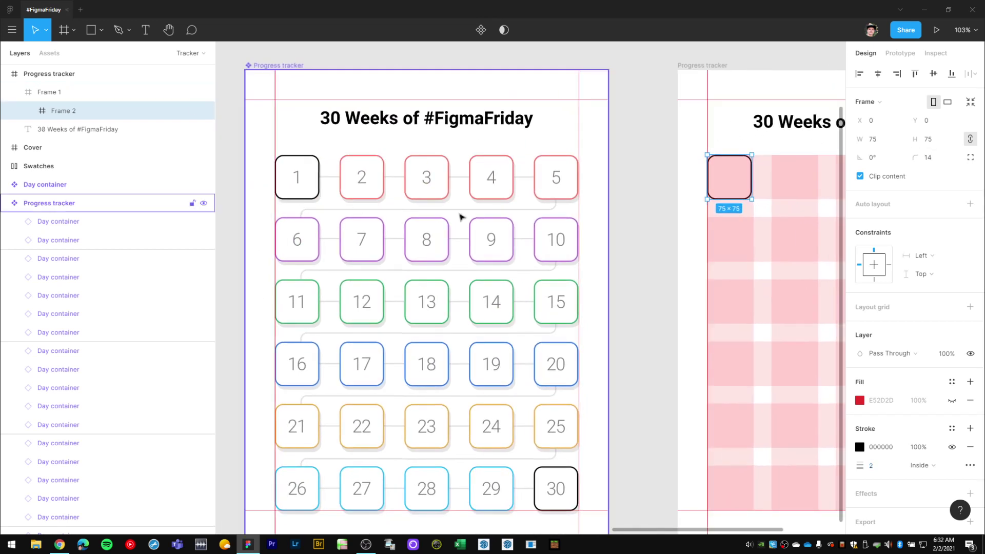
left_click_drag(655, 268, 633, 256)
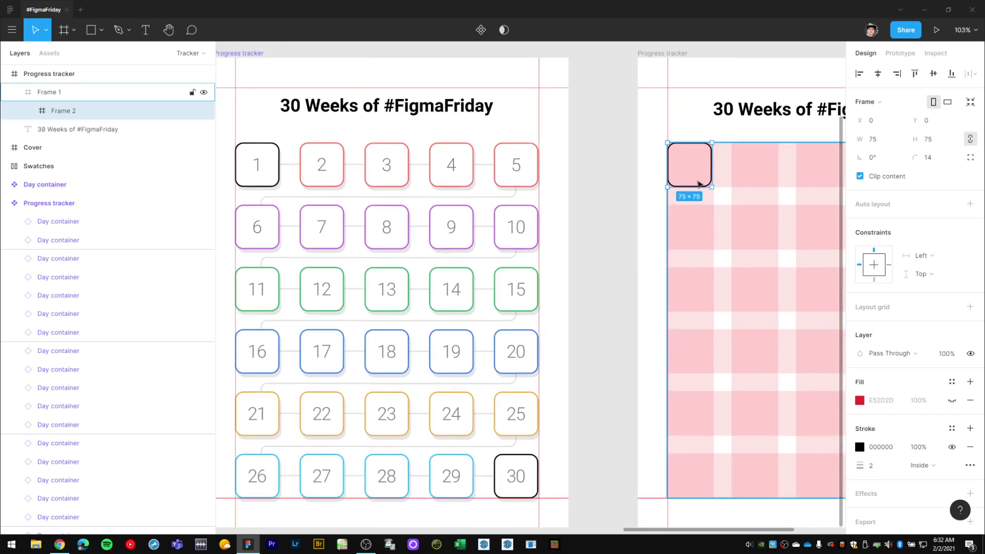
Step: Add a '30' text inside the square and nudge it upward
key("t")
left_click(690, 165)
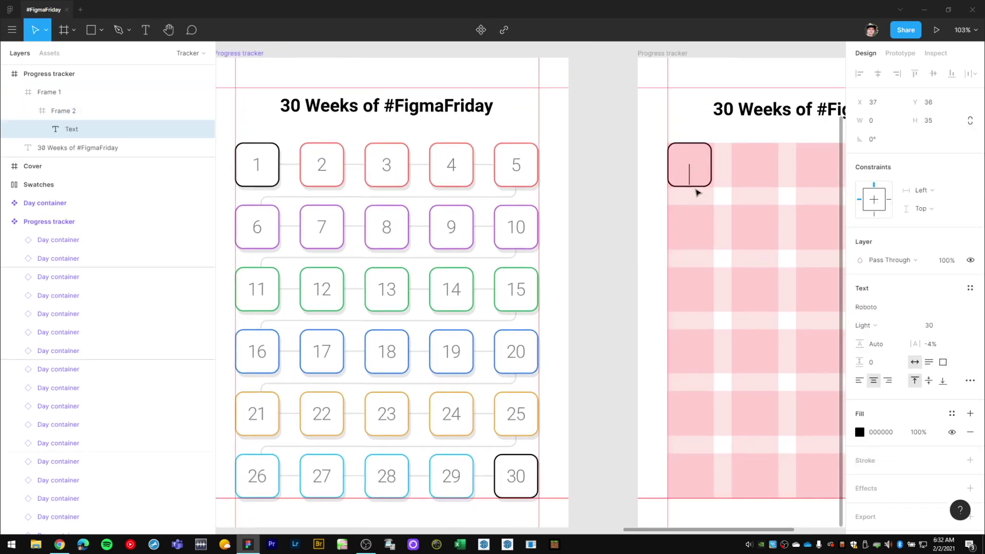
type("30")
key("Escape")
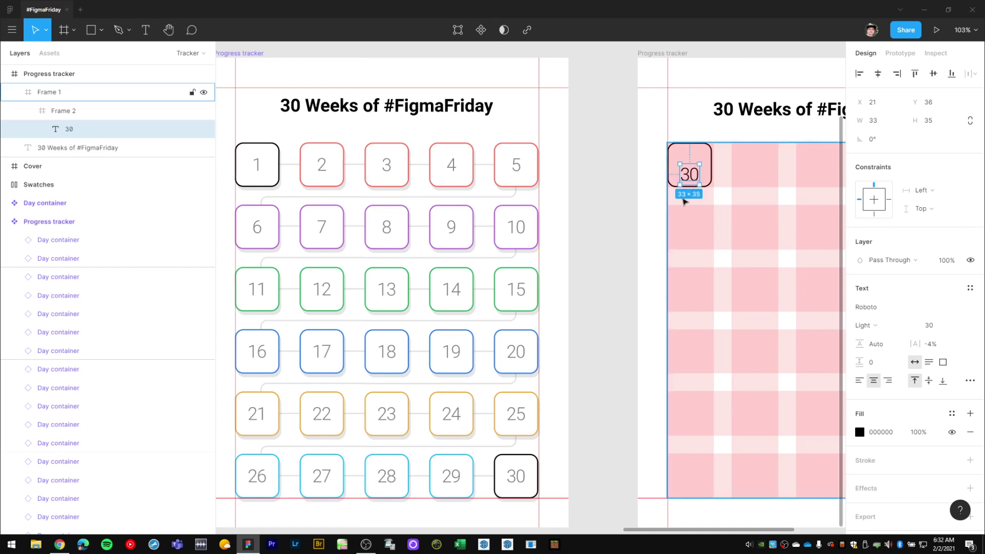
key("alt")
key("shift+Up")
key("Up")
key("Up")
key("Up")
key("Up")
key("Up")
key("Up")
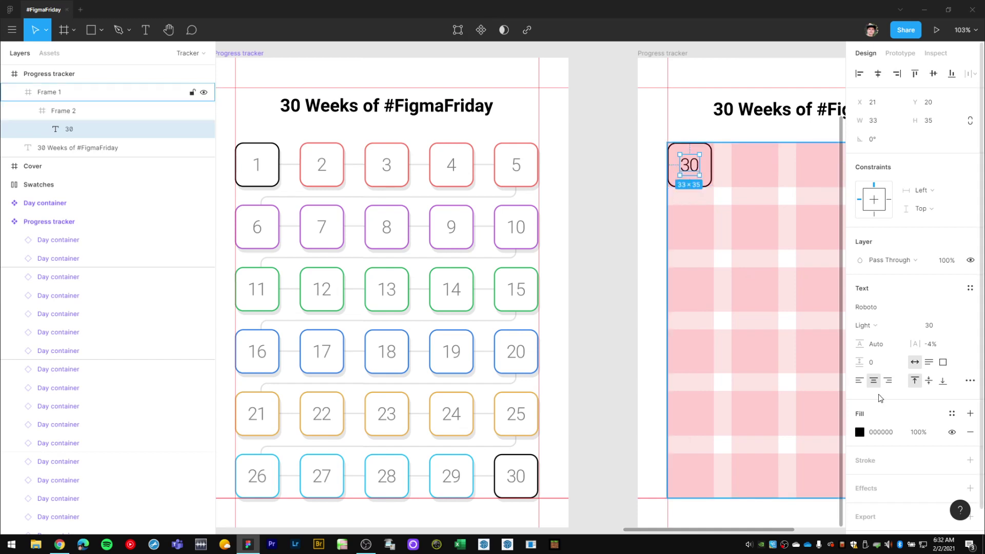
scroll(818, 380, "right", 2)
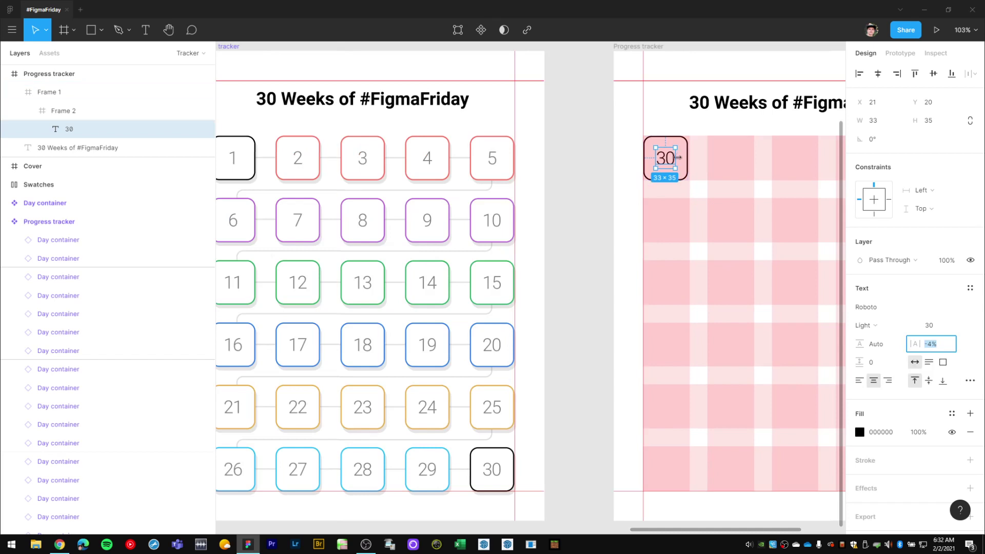
Step: Set the 30 text's constraints to Center, then reselect the square
left_click(591, 185)
left_click(666, 158, "ctrl")
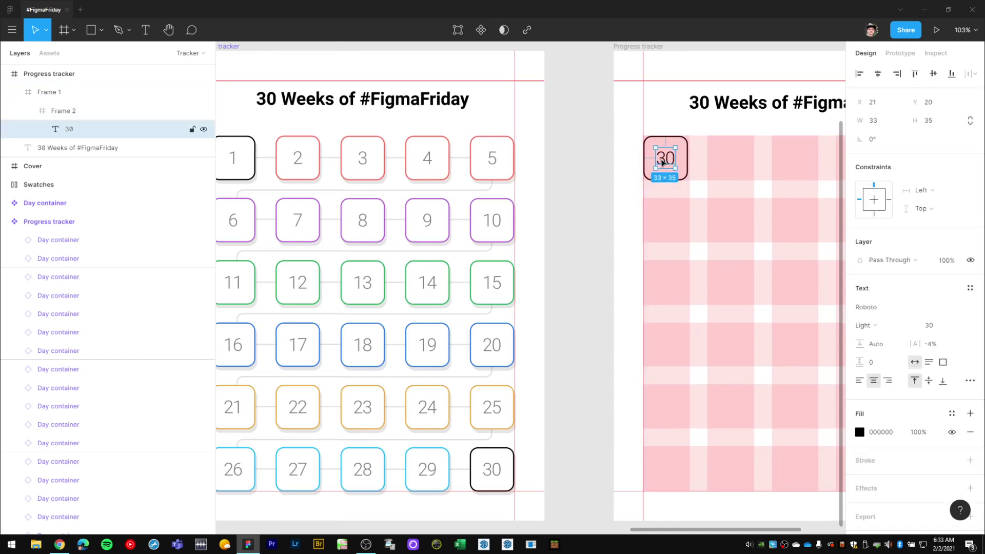
left_click(877, 203)
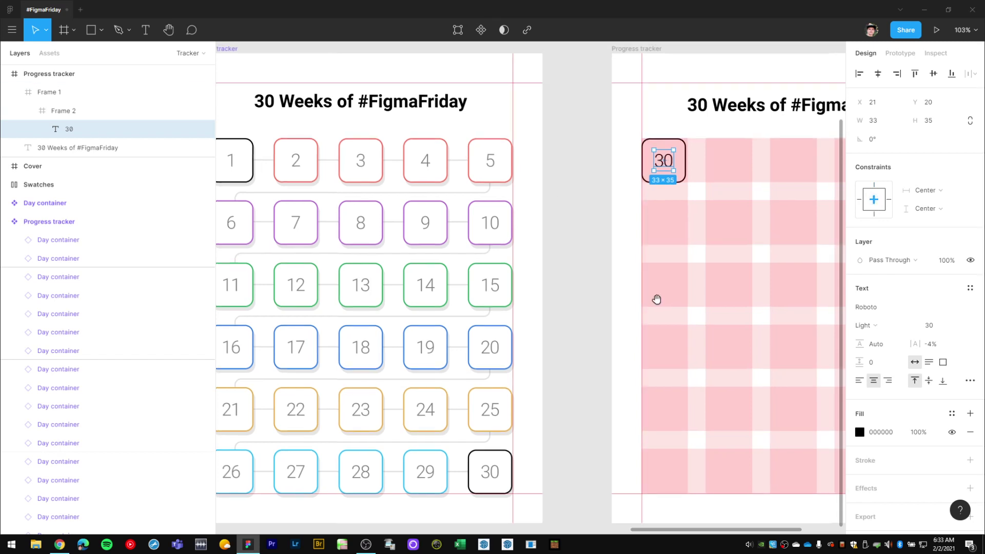
left_click(576, 198)
left_click(658, 157)
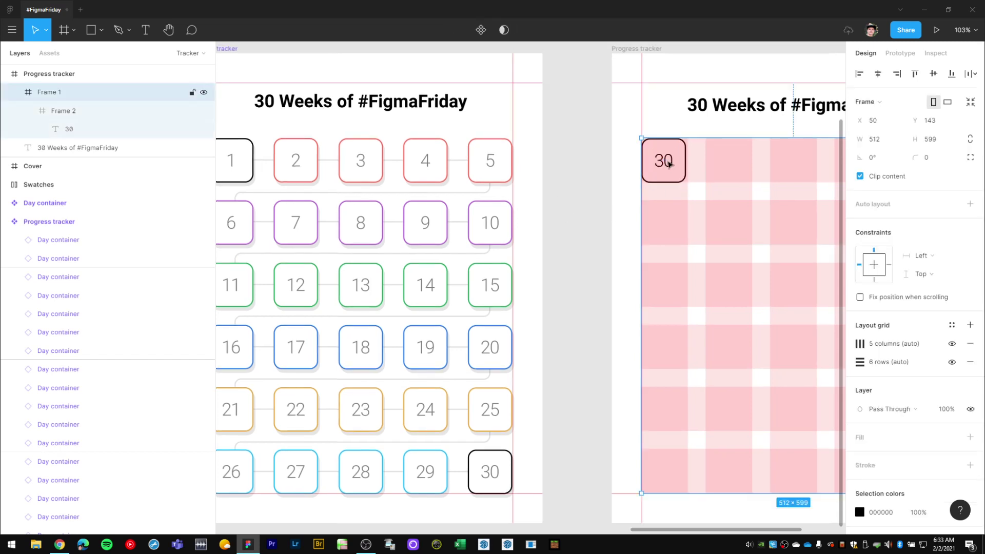
left_click(664, 163)
scroll(660, 272, "right", 3)
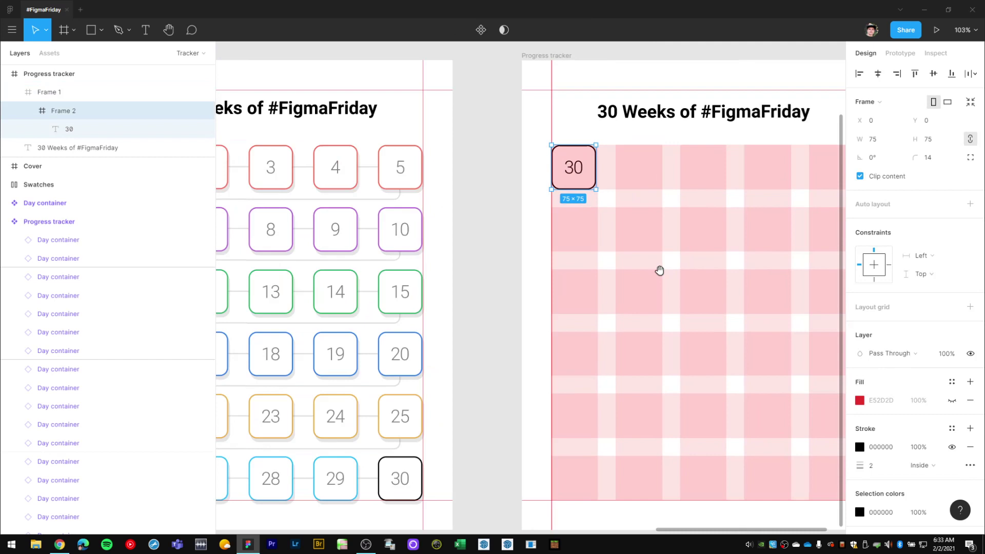
Step: Hide the layout grids and zoom to compare the 30 box with the original boxes
scroll(590, 275, "left", 8)
scroll(667, 273, "right", 4)
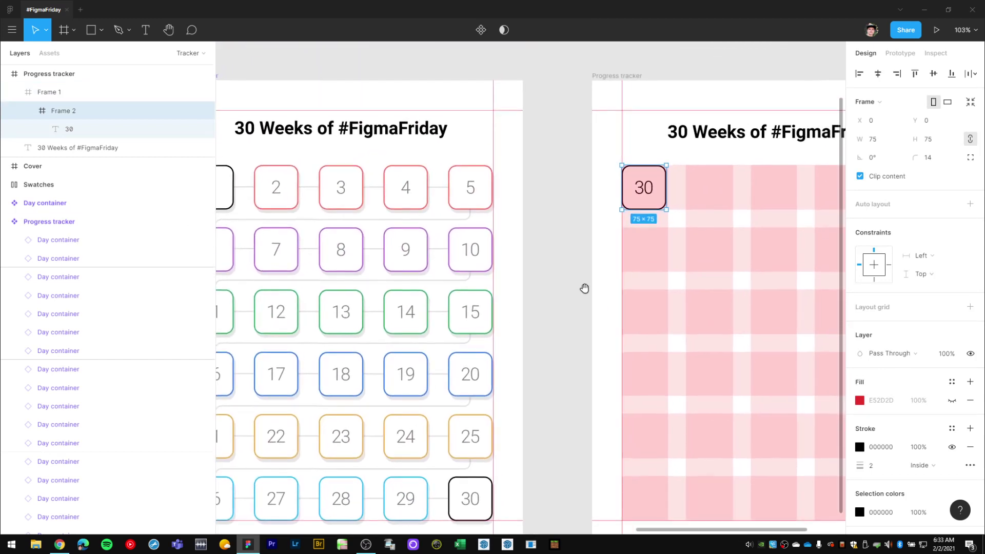
key("ctrl+shift+4")
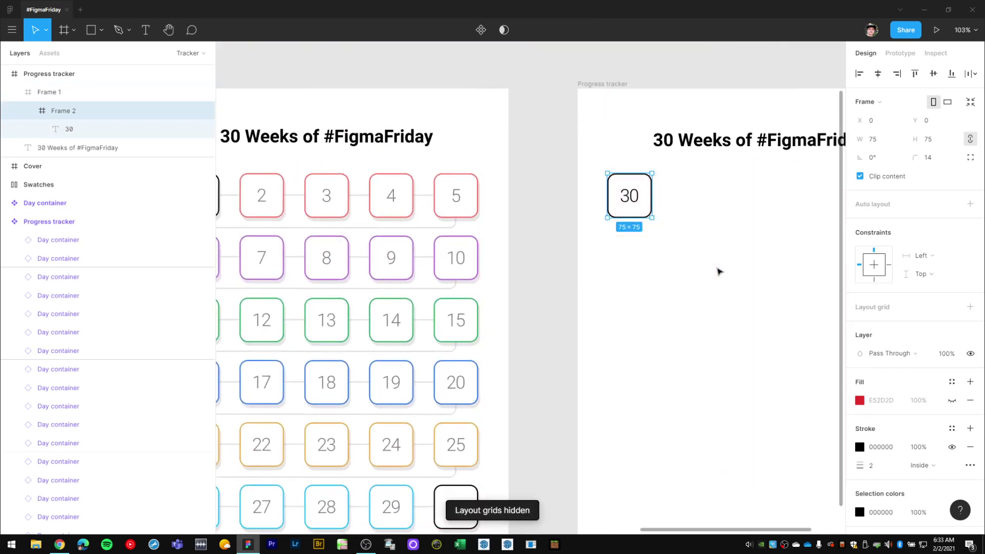
left_click(545, 221)
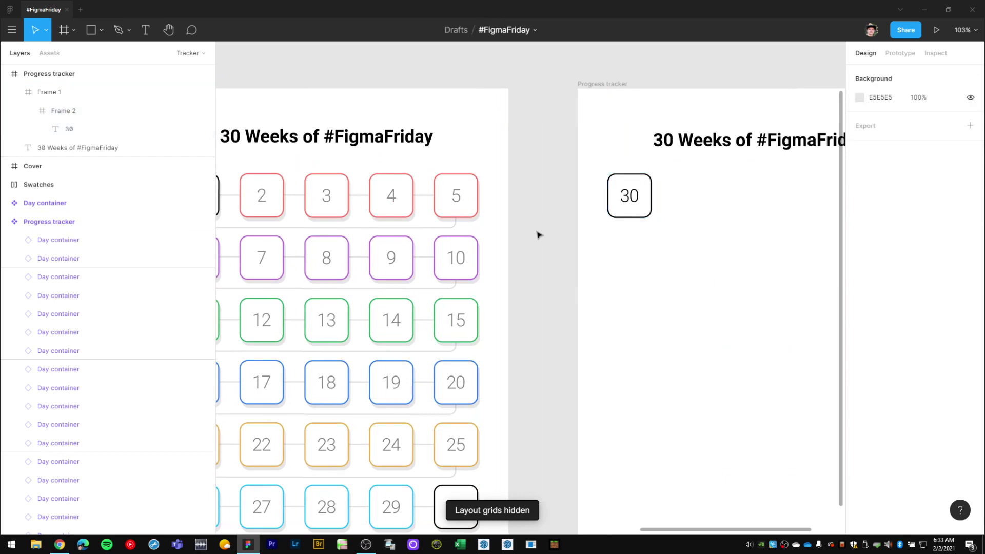
left_click(631, 198)
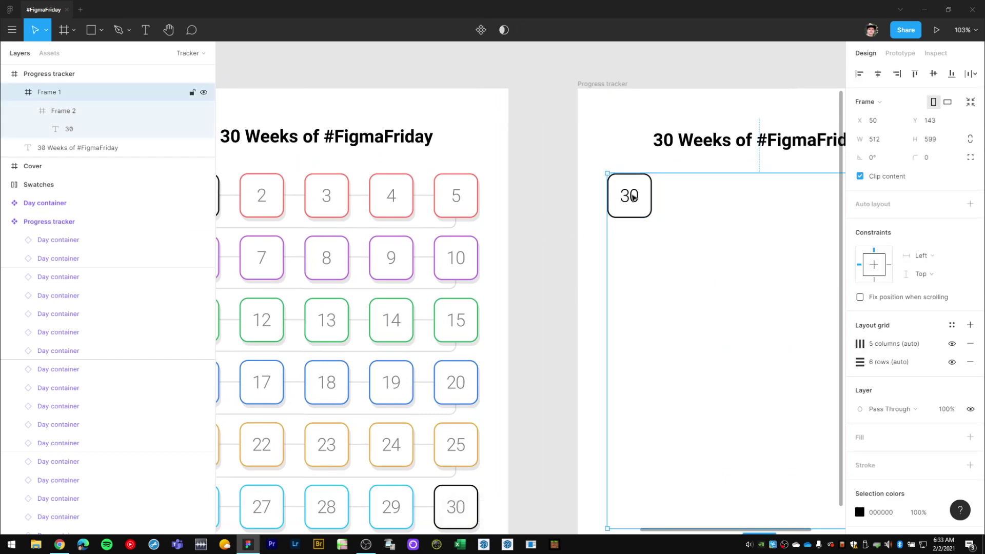
left_click(571, 220)
scroll(556, 226, "left", 5)
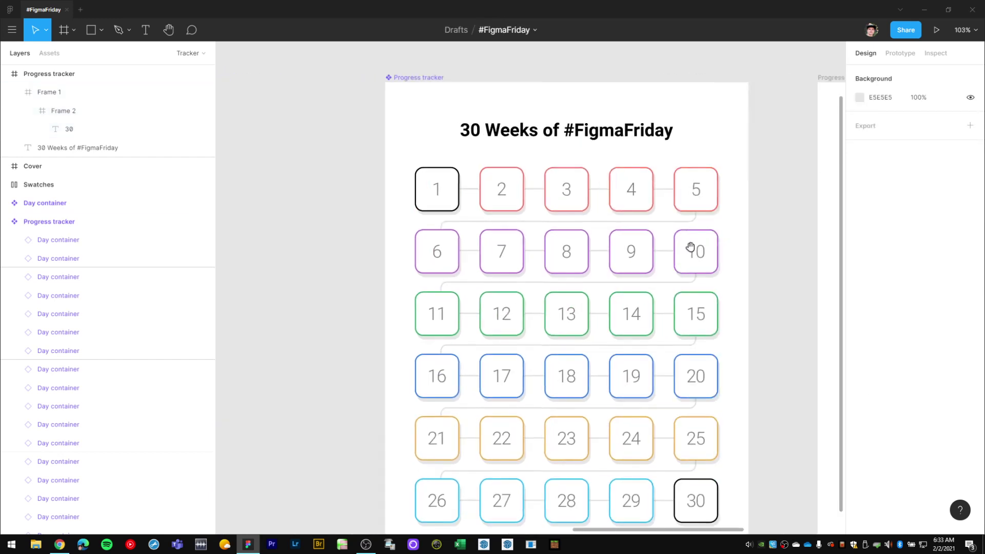
scroll(456, 222, "up", 6)
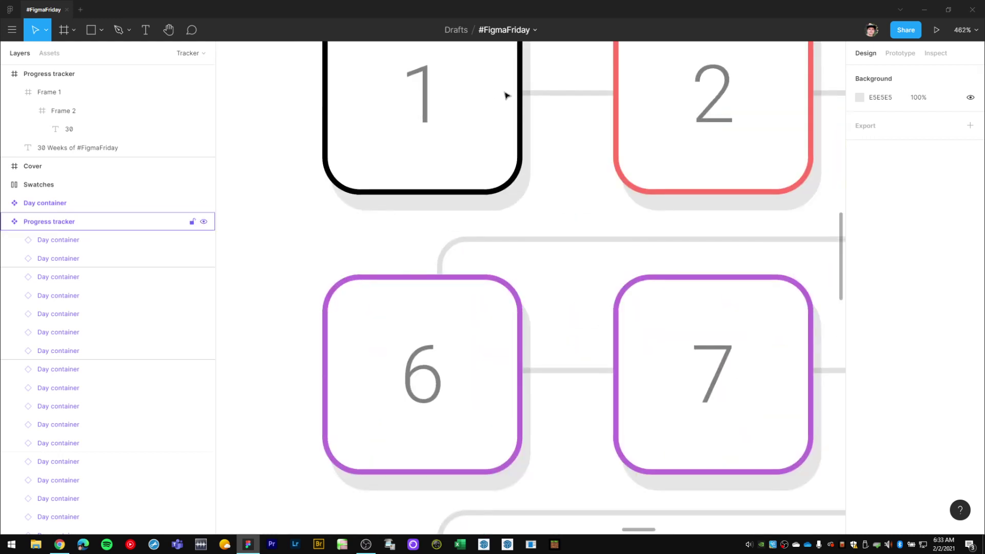
scroll(515, 198, "down", 5)
scroll(483, 219, "right", 10)
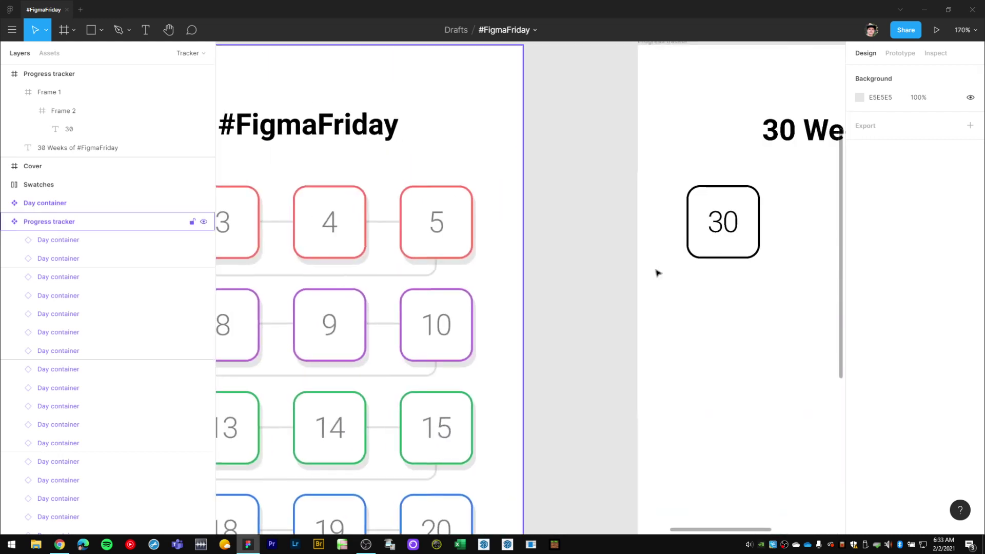
Step: Add a drop shadow to the 30 square and make its fill visible and white
left_click(514, 235)
scroll(542, 321, "right", 1)
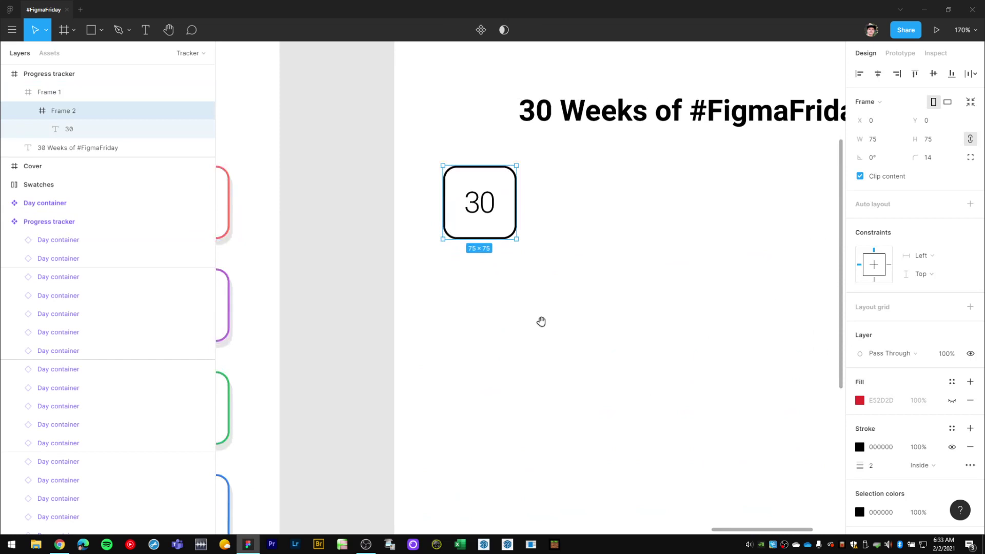
scroll(542, 321, "down", 2)
scroll(953, 382, "down", 3)
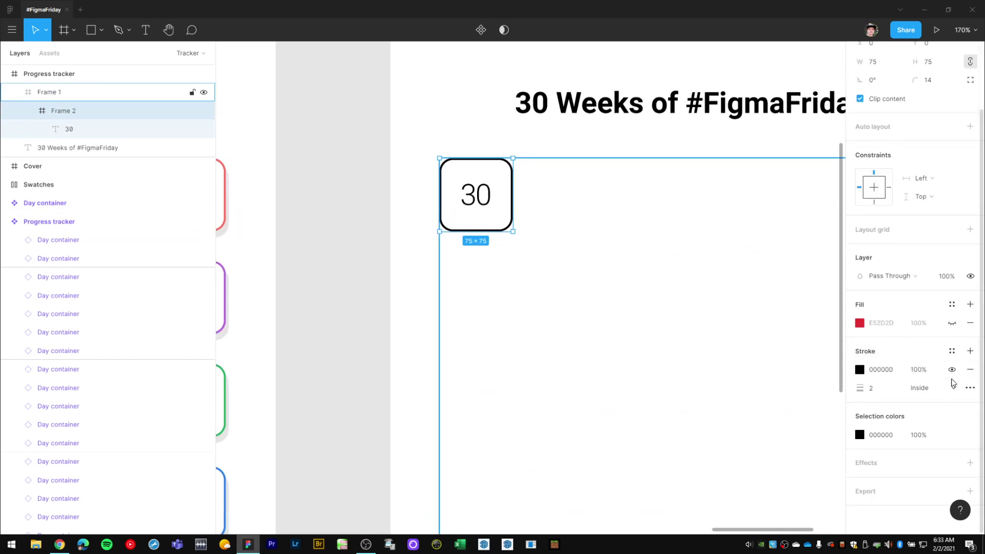
left_click(970, 463)
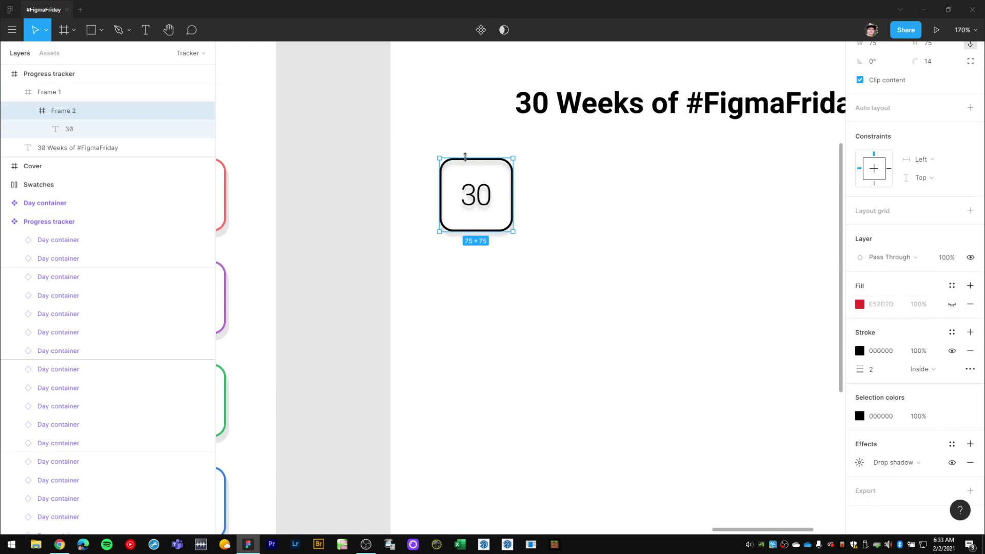
left_click(952, 304)
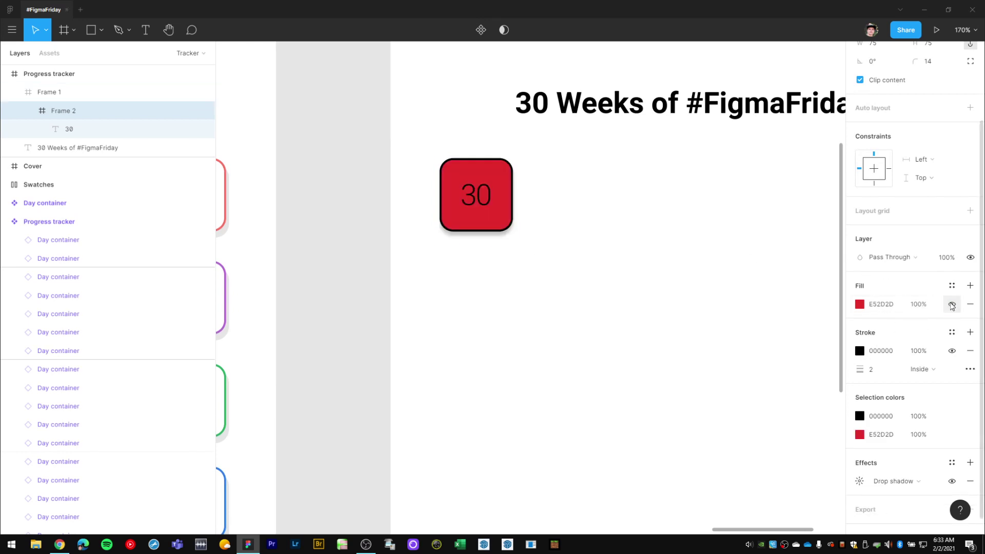
left_click(860, 306)
left_click_drag(782, 286, 676, 231)
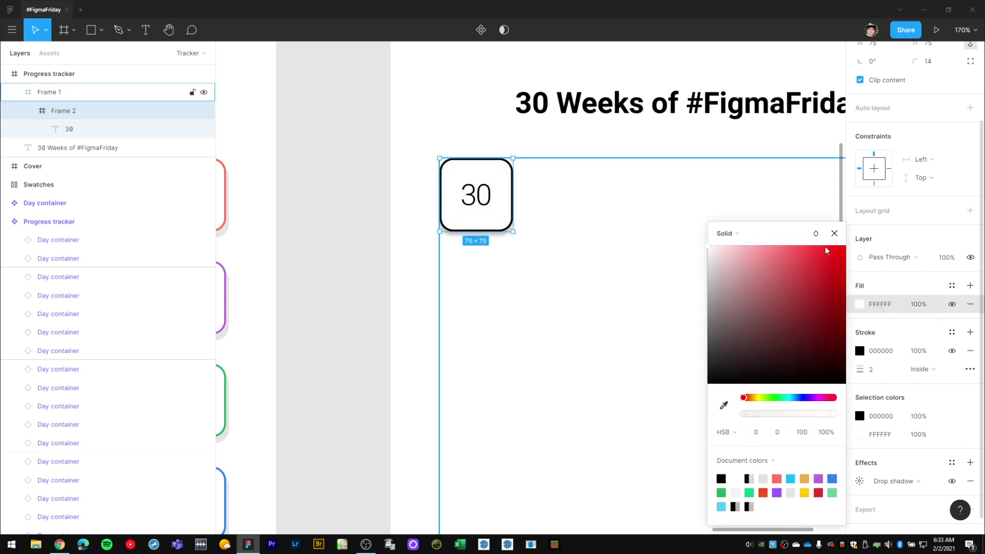
key("Escape")
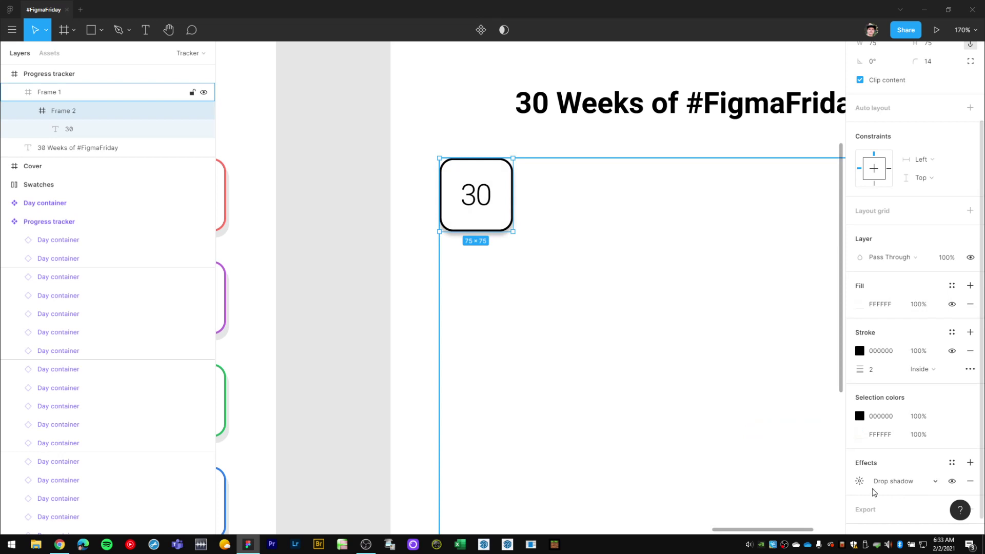
Step: Set the shadow blur to 0 and colour it light grey E0E0E0
left_click(860, 482)
left_click(816, 475)
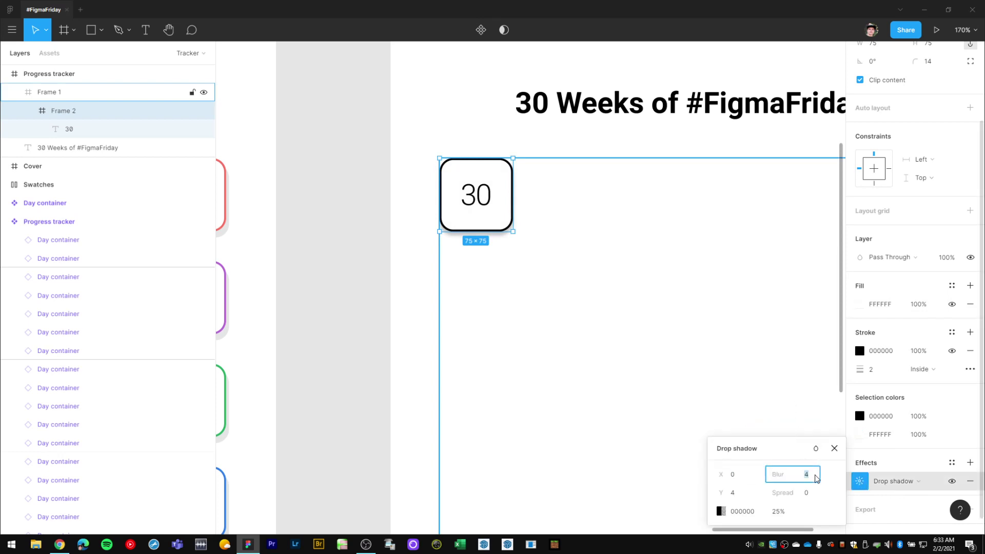
type("0")
key("Return")
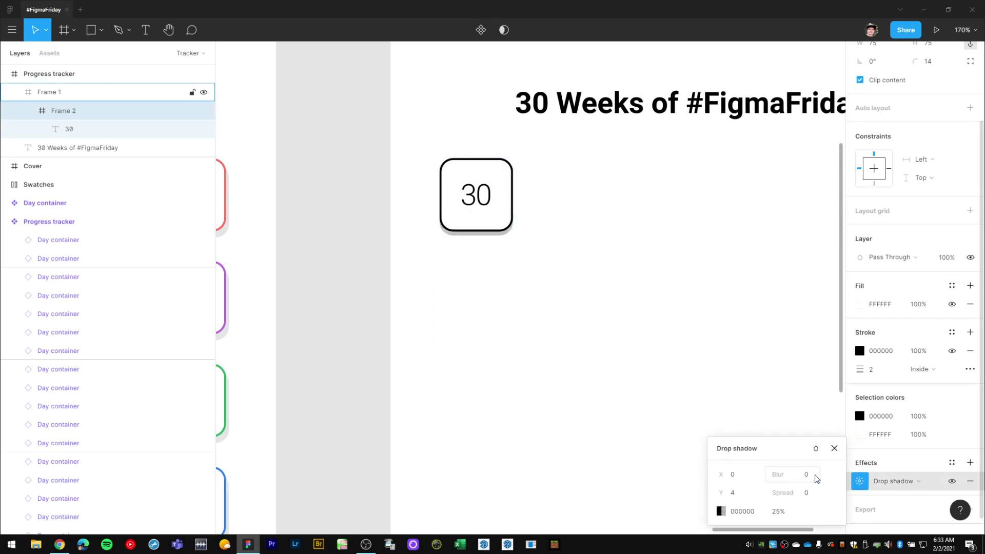
left_click(721, 511)
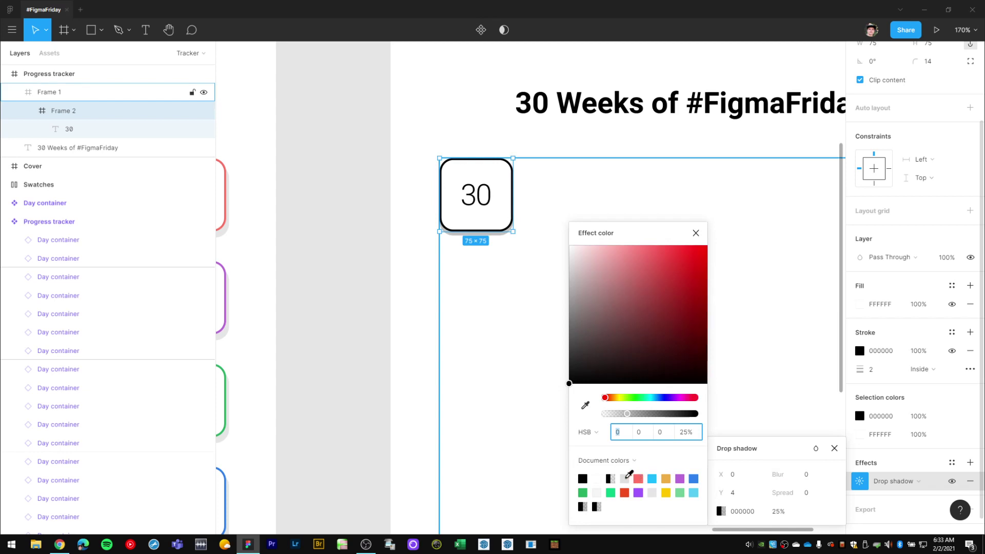
left_click(625, 479)
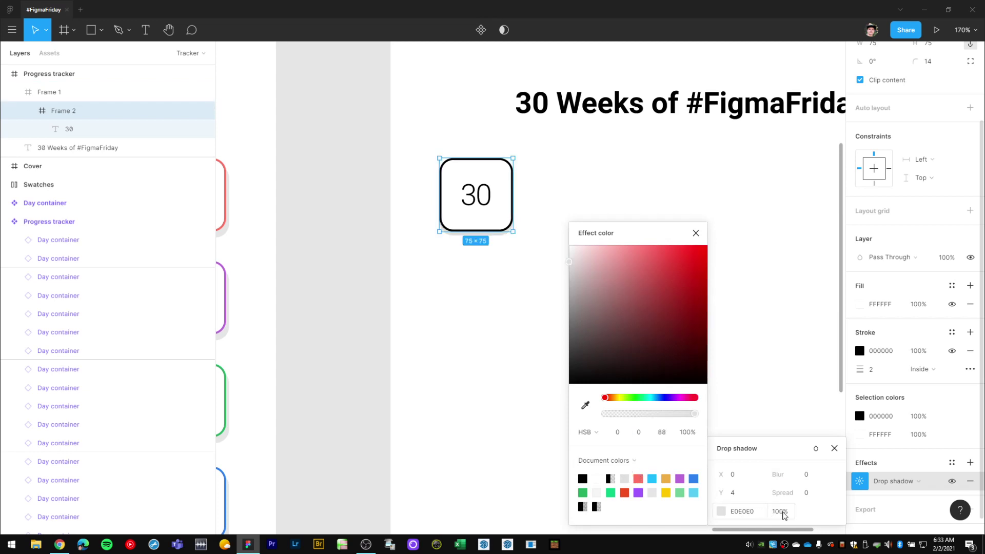
Step: Offset the shadow 4 right and 6 down
left_click(741, 480)
type("3")
key("Return")
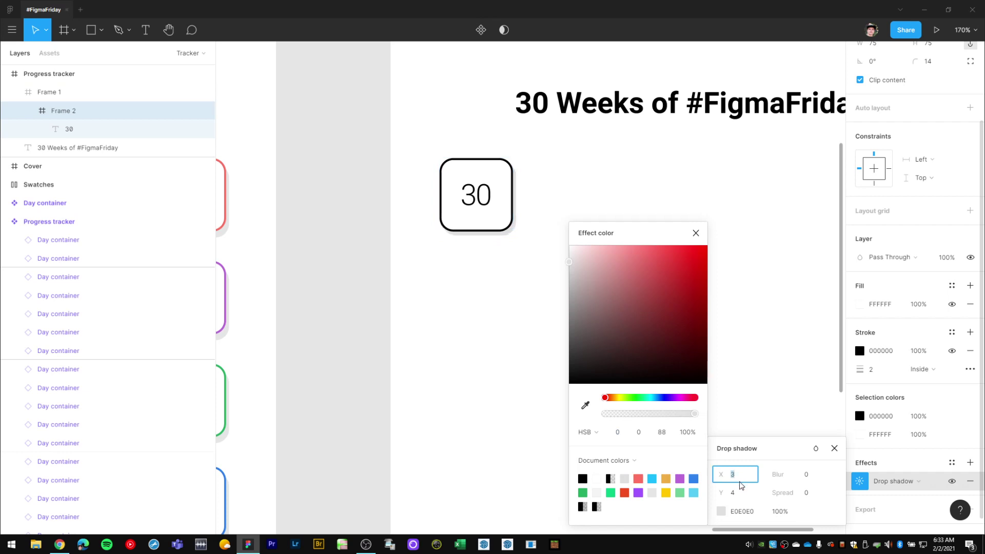
type("4")
key("Return")
left_click(744, 493)
type("6")
key("Return")
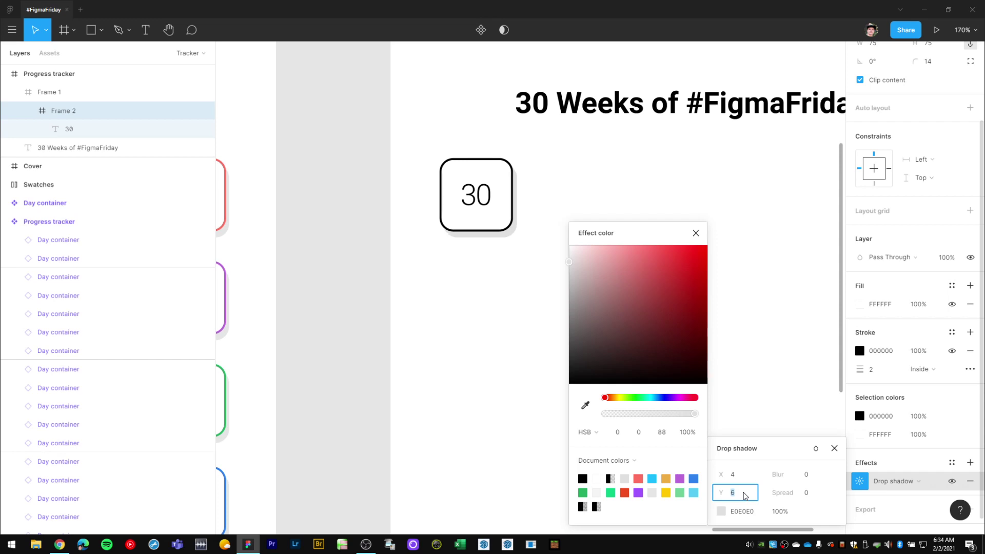
key("Escape")
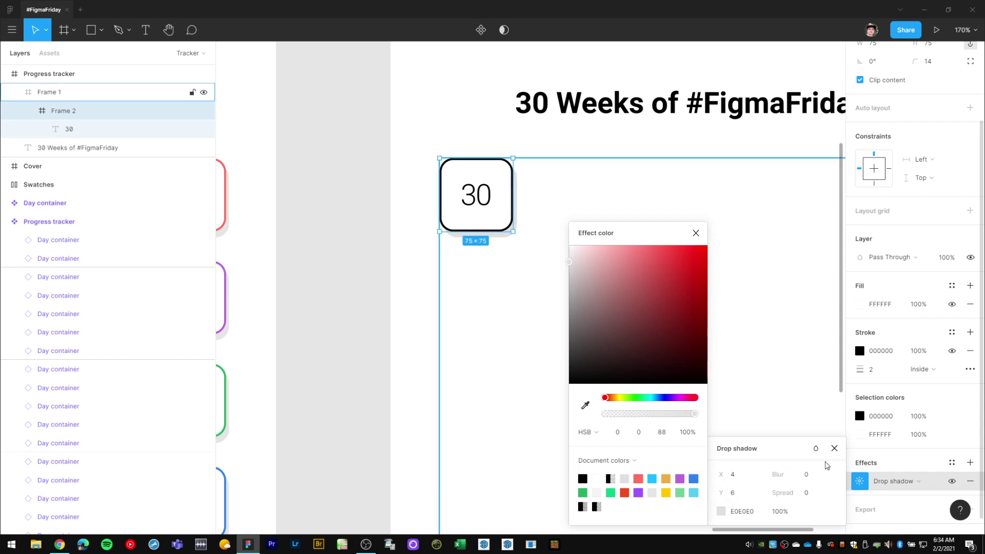
left_click(835, 448)
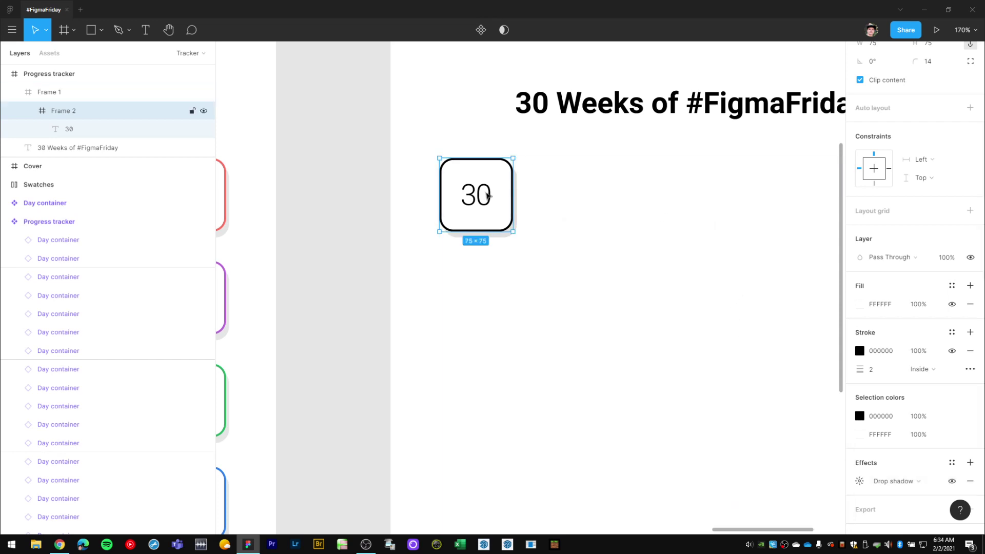
Step: Rename Frame 2 to 'Week bucket' and turn it into a component
scroll(487, 195, "up", 3)
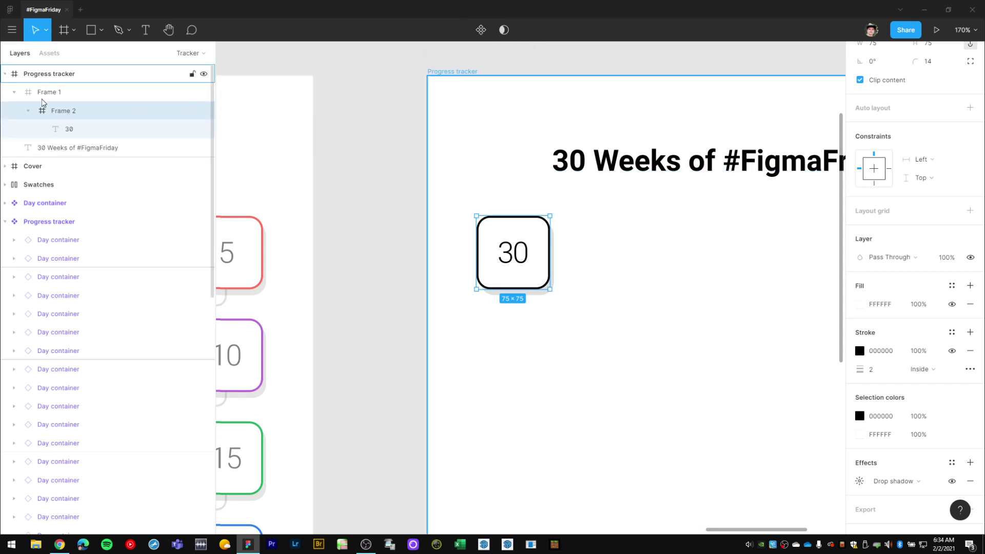
double_click(64, 111)
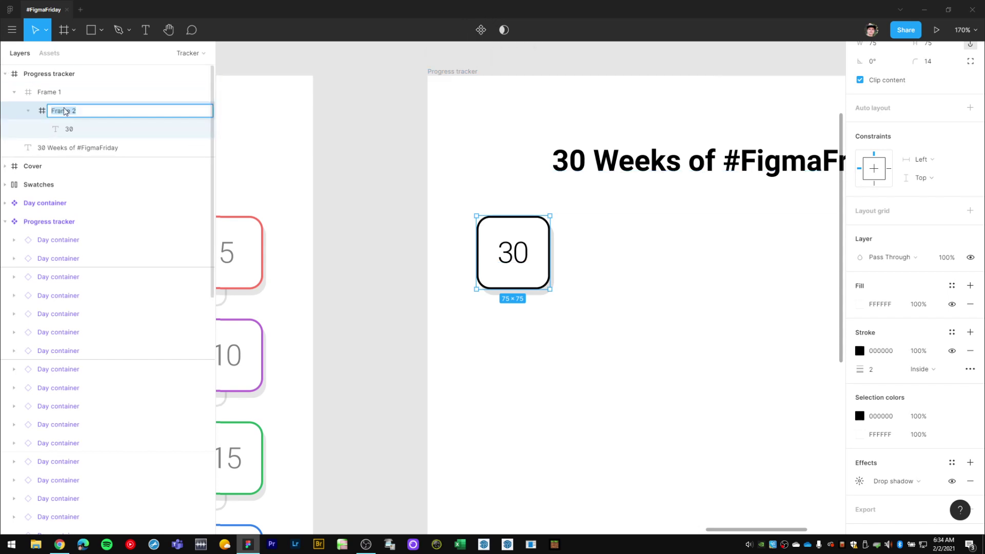
type("Week bucket")
key("Return")
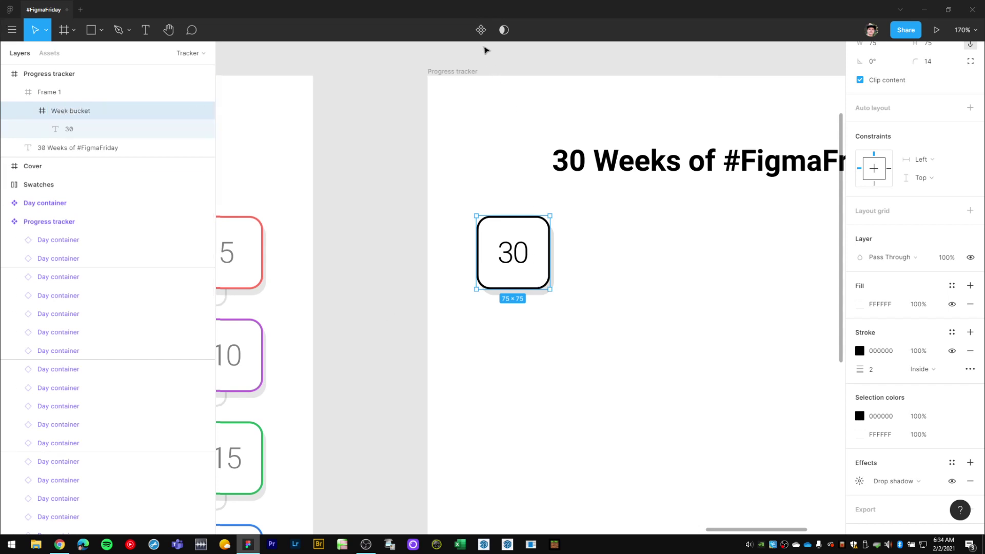
left_click(481, 30)
Step: Move the Week bucket component above the tracker page and show the layout grids
scroll(619, 356, "down", 5)
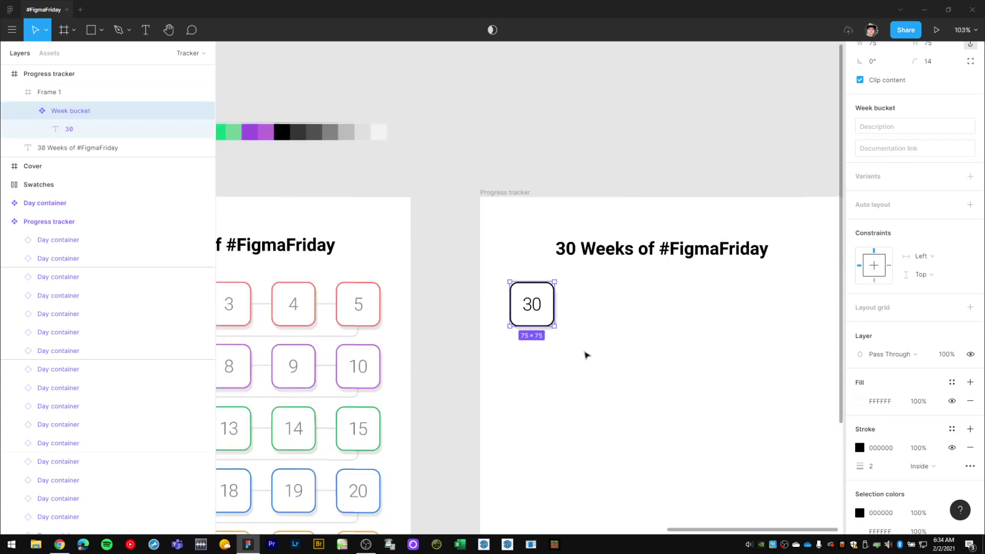
left_click_drag(510, 289, 511, 135)
scroll(506, 126, "up", 10)
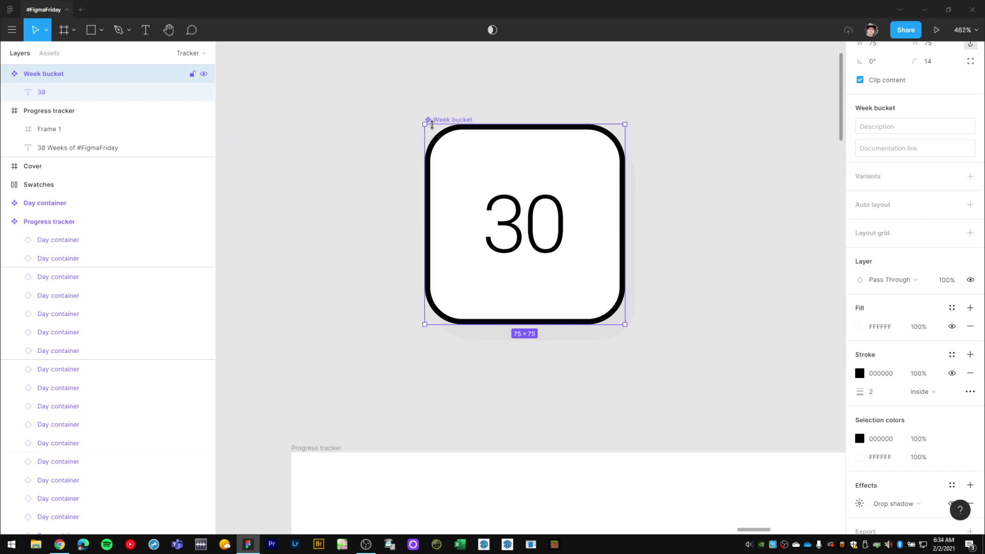
scroll(592, 263, "down", 10)
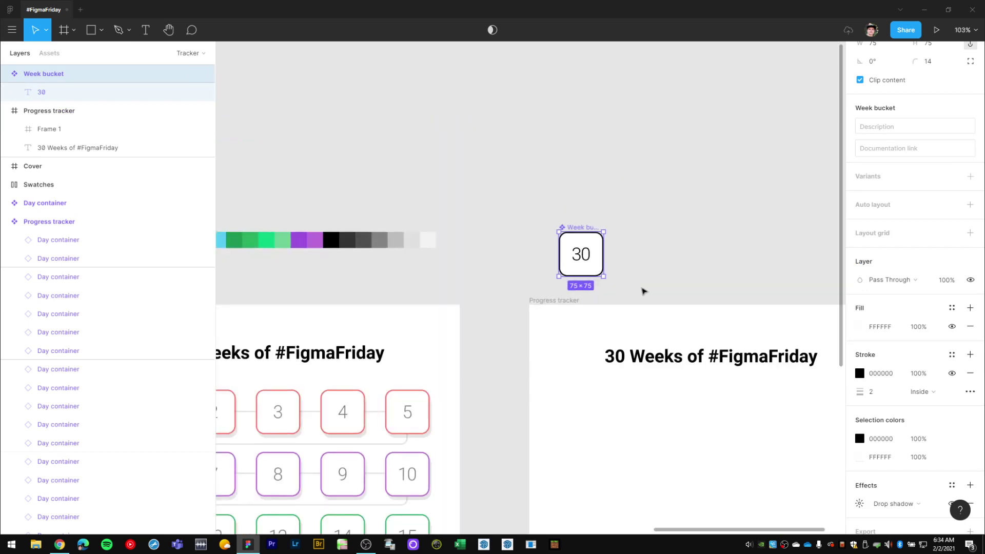
left_click(591, 213)
key("ctrl+shift+4")
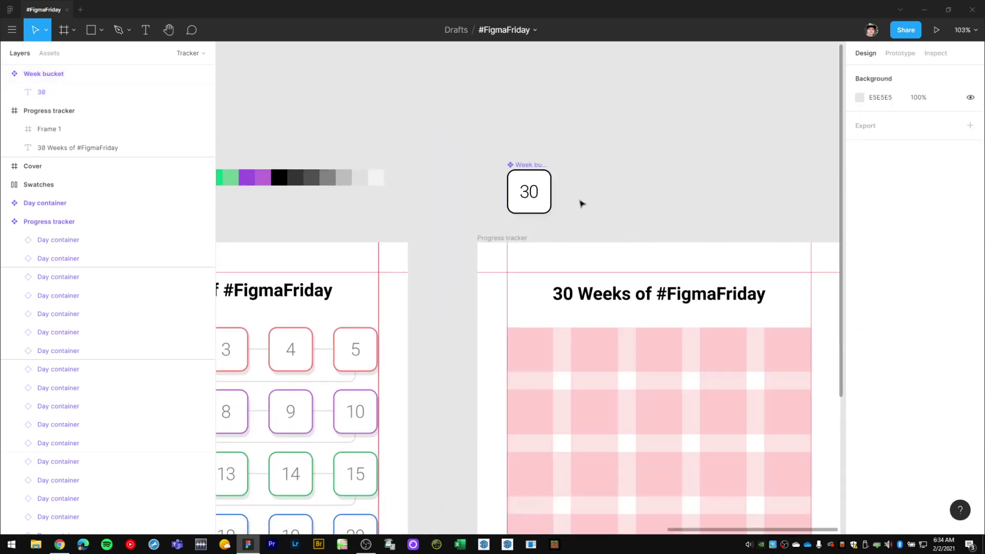
scroll(580, 190, "down", 3)
Step: Alt-drag a Week bucket instance into the page's first grid cell
left_click(506, 98)
left_click(505, 98)
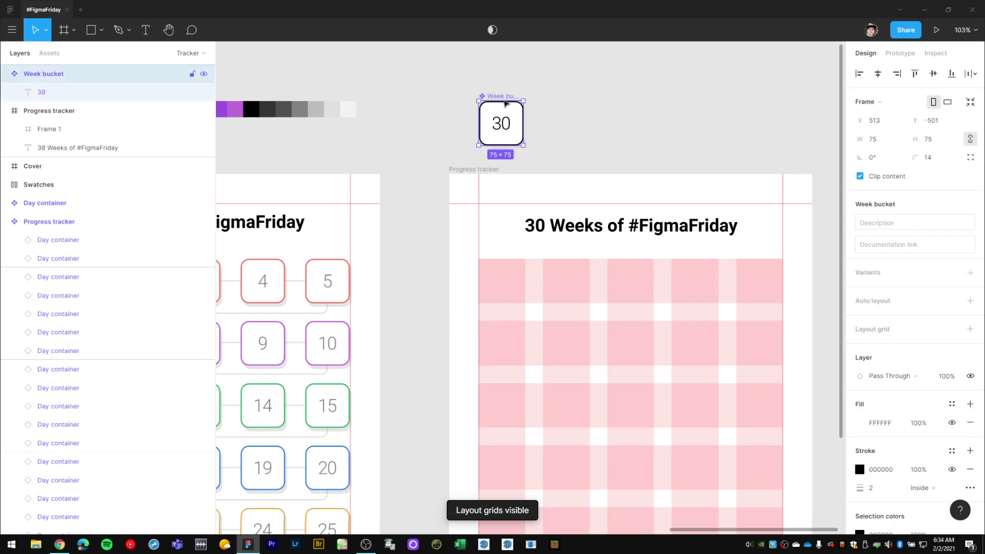
scroll(543, 134, "down", 2)
left_click_drag(485, 123, 488, 265)
scroll(520, 275, "down", 2)
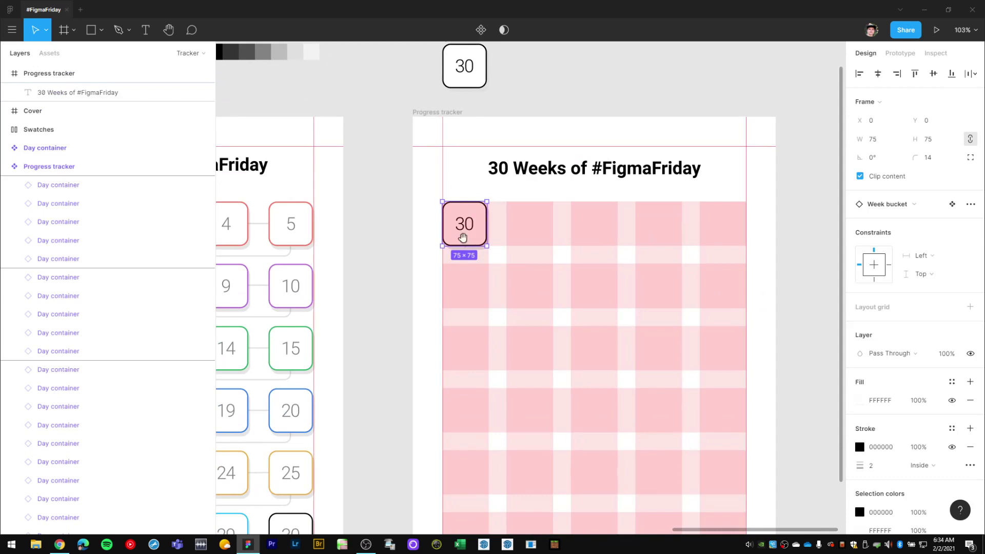
scroll(463, 237, "up", 2)
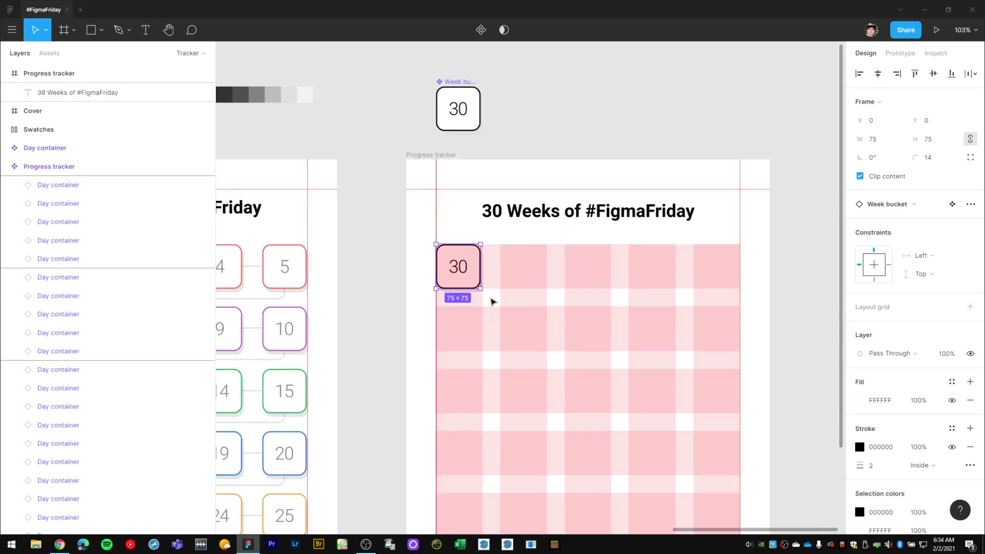
scroll(492, 301, "up", 5, "ctrl")
scroll(508, 365, "right", 2)
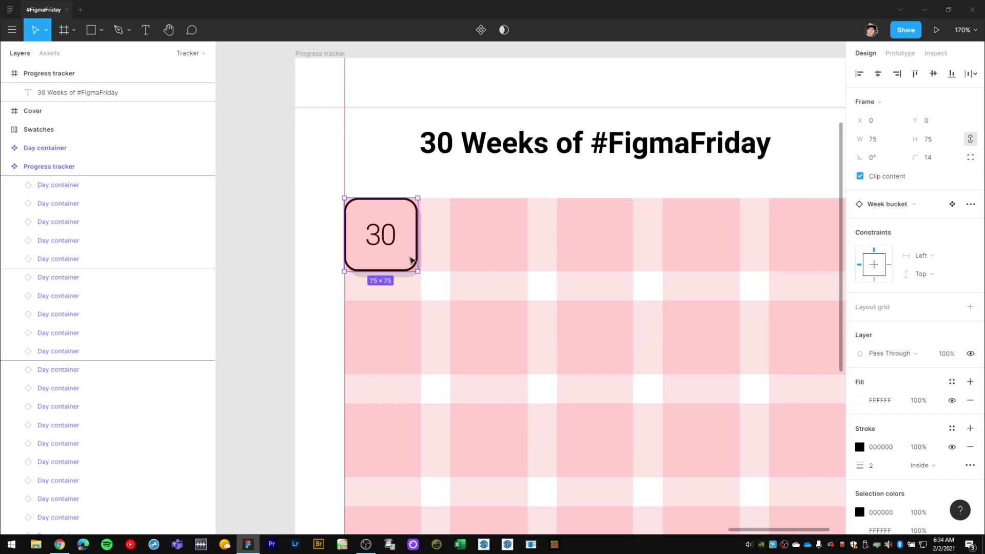
Step: Duplicate the bucket along the top row to make five, keeping the last inside the margin
left_click_drag(400, 250, 503, 252, "alt")
left_click_drag(513, 297, 445, 258)
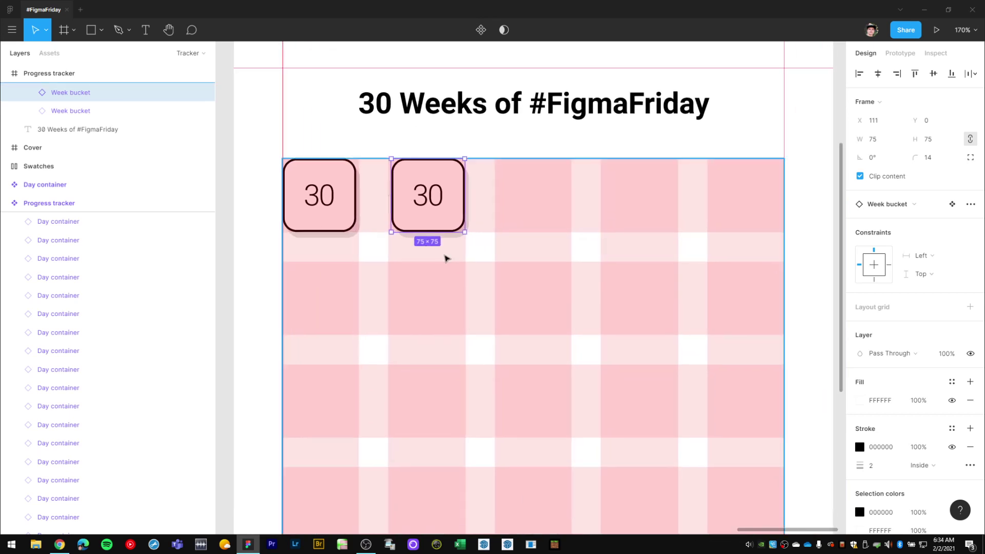
key("ctrl+d")
key("ctrl+d")
key("ctrl+d")
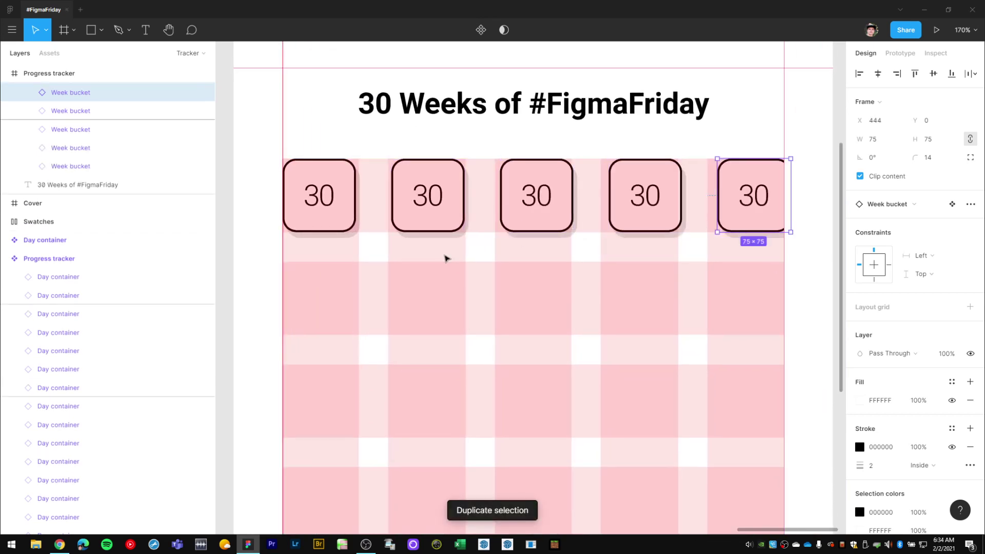
left_click_drag(769, 197, 762, 197)
Step: Select all five buckets and distribute their horizontal spacing evenly
left_click(645, 195, "shift")
left_click(539, 194, "shift")
left_click(395, 208, "shift")
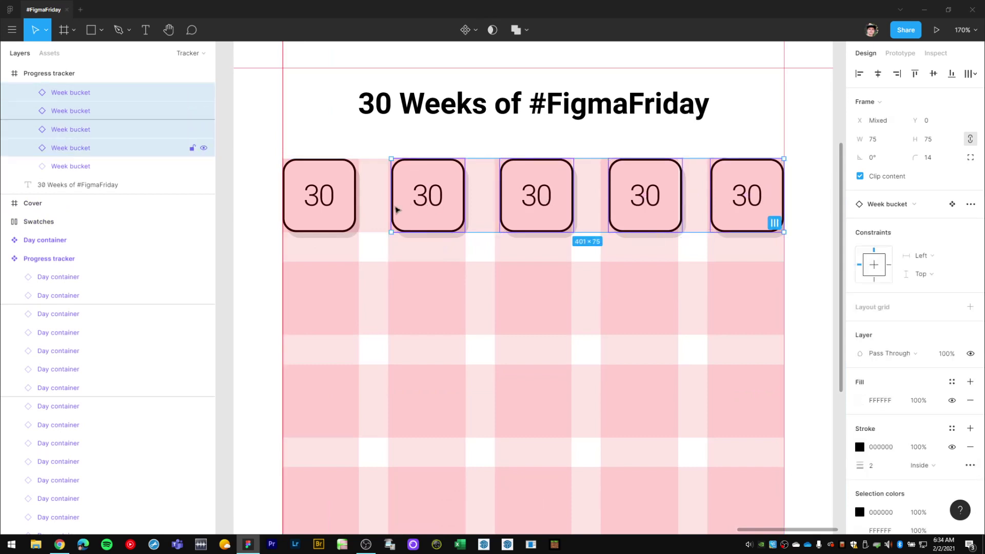
left_click(319, 198, "shift")
left_click(970, 74)
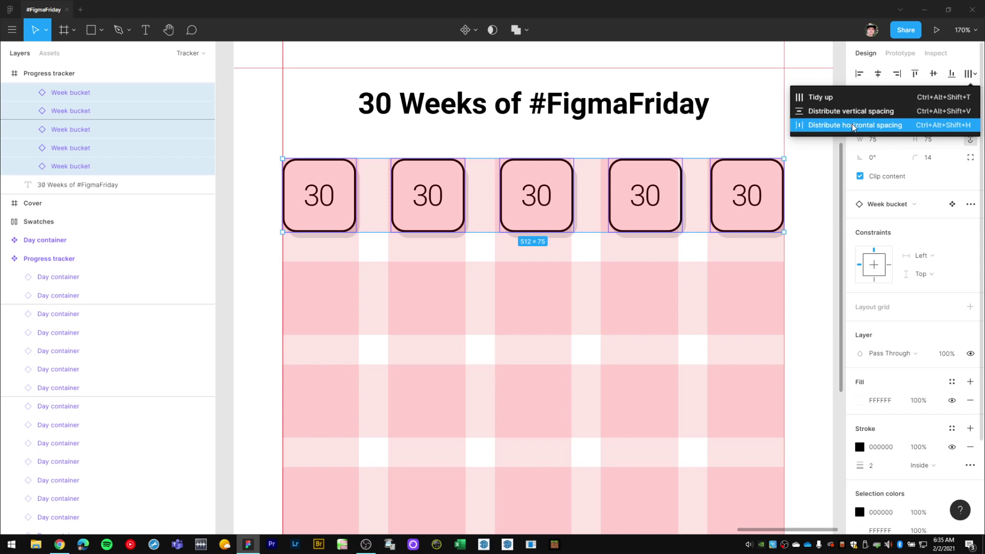
left_click(885, 126)
Step: Copy the week-bucket row downward and duplicate it twice more to fill the lower rows
scroll(703, 187, "down", 4)
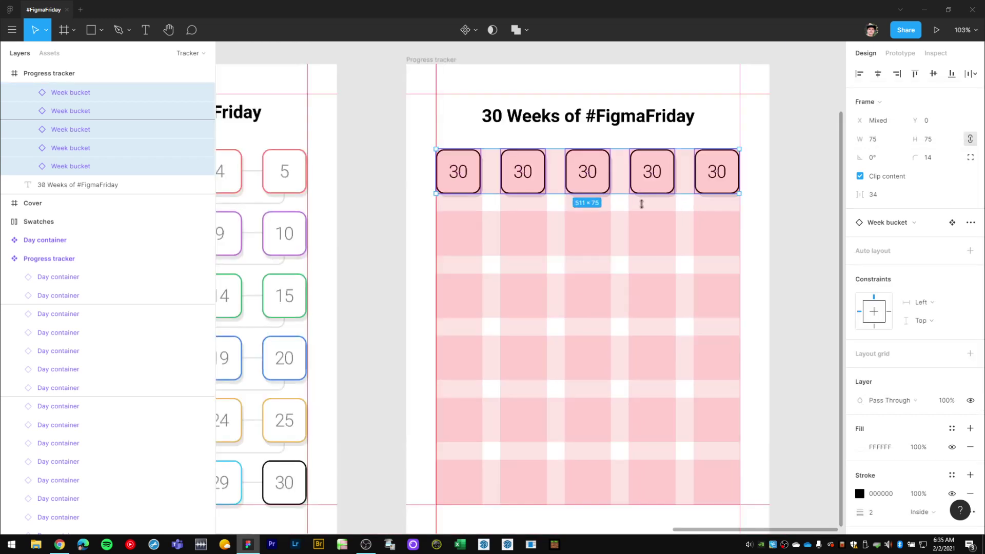
scroll(652, 204, "down", 1)
left_click_drag(583, 158, 585, 221)
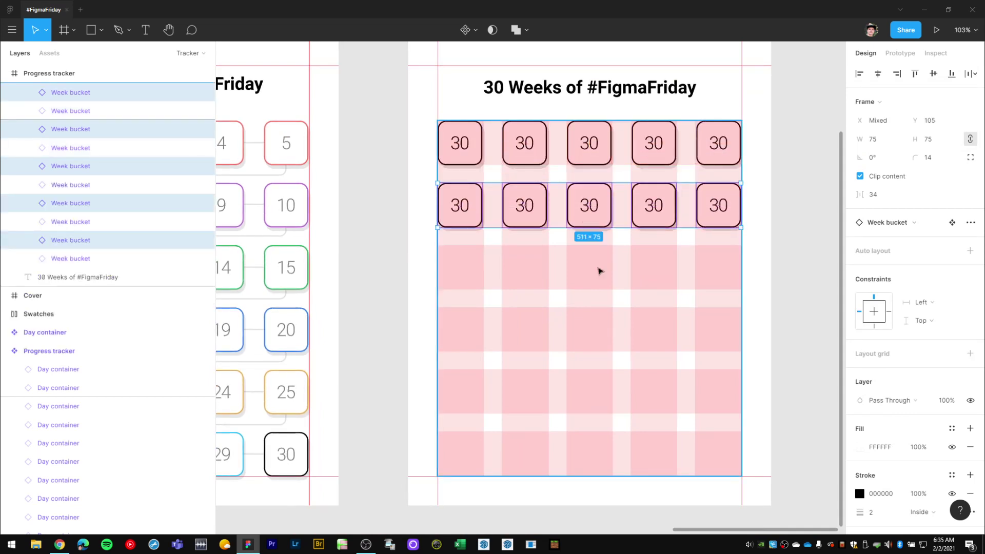
key("ctrl+d")
key("ctrl+d")
key("ctrl+d")
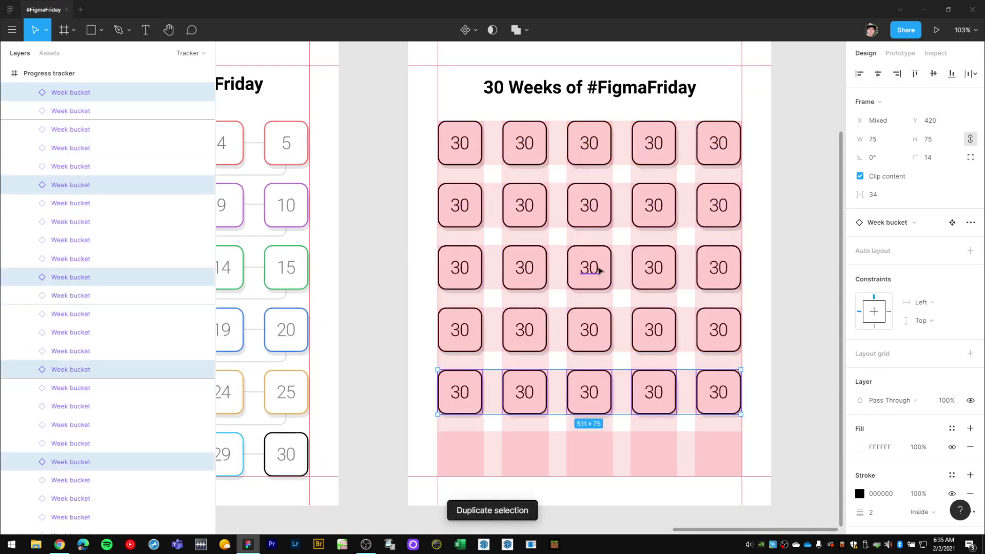
key("ctrl+d")
scroll(717, 336, "down", 1)
scroll(728, 338, "up", 1)
scroll(729, 338, "right", 1)
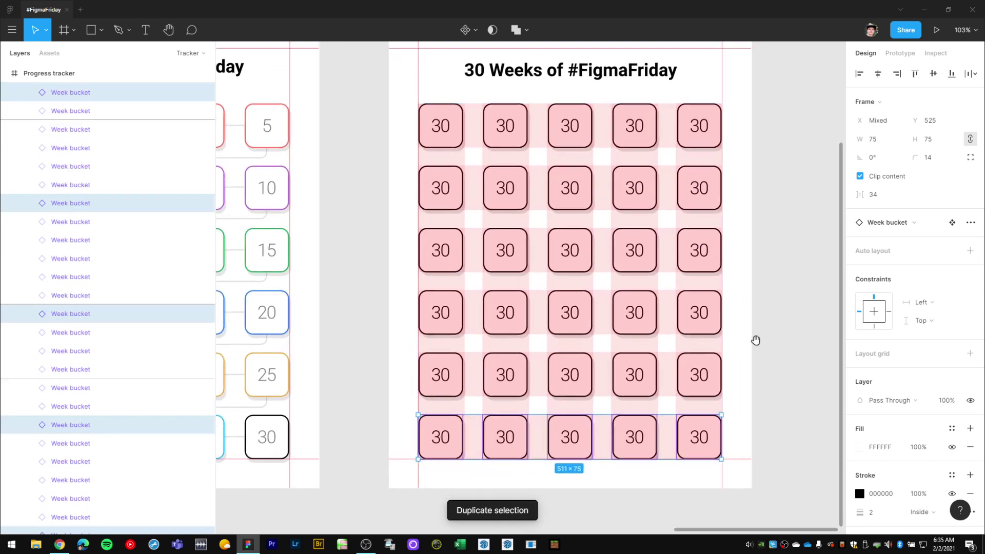
left_click(794, 257)
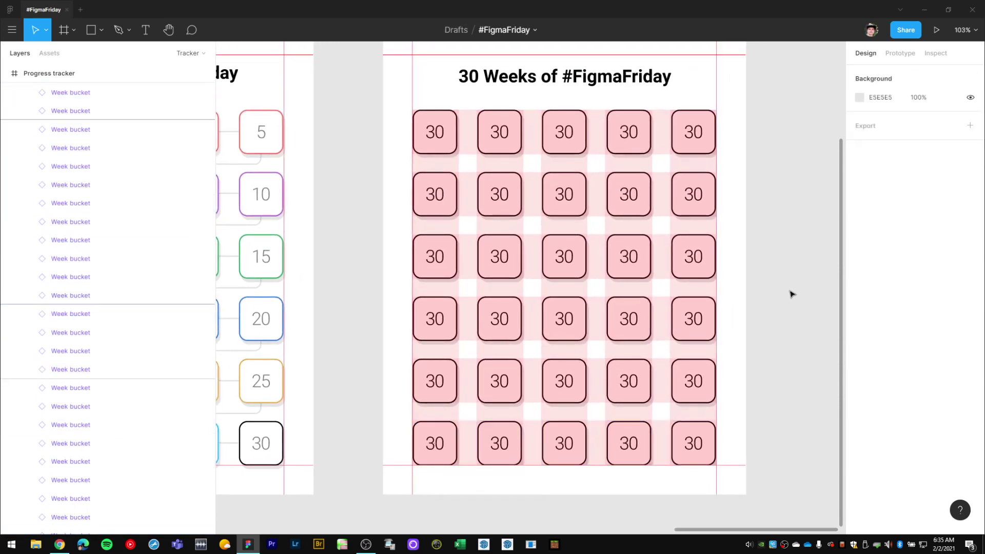
Step: Select the bucket grid frame and check its structure in outline view
key("ctrl+shift+4")
scroll(786, 290, "up", 1)
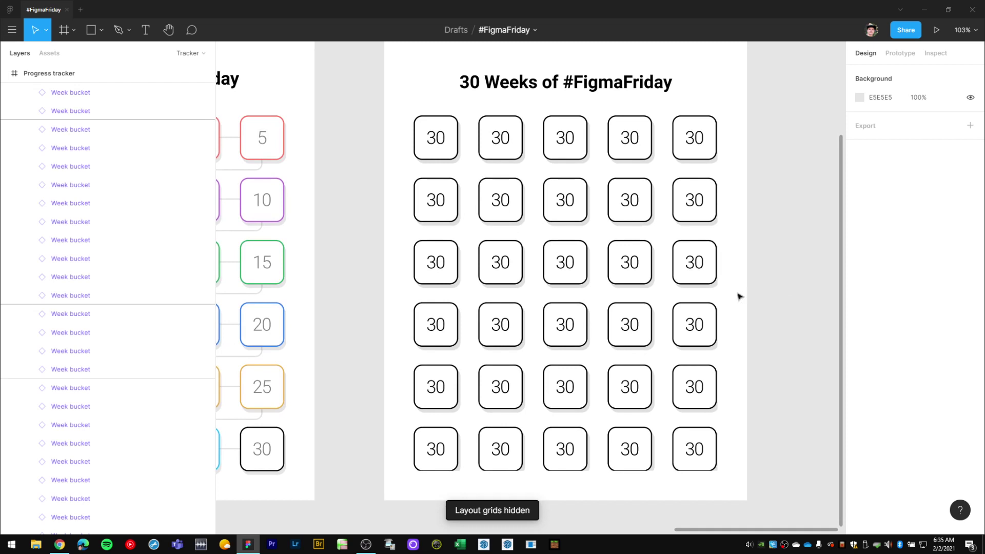
left_click(717, 286)
left_click(768, 253)
left_click(686, 205)
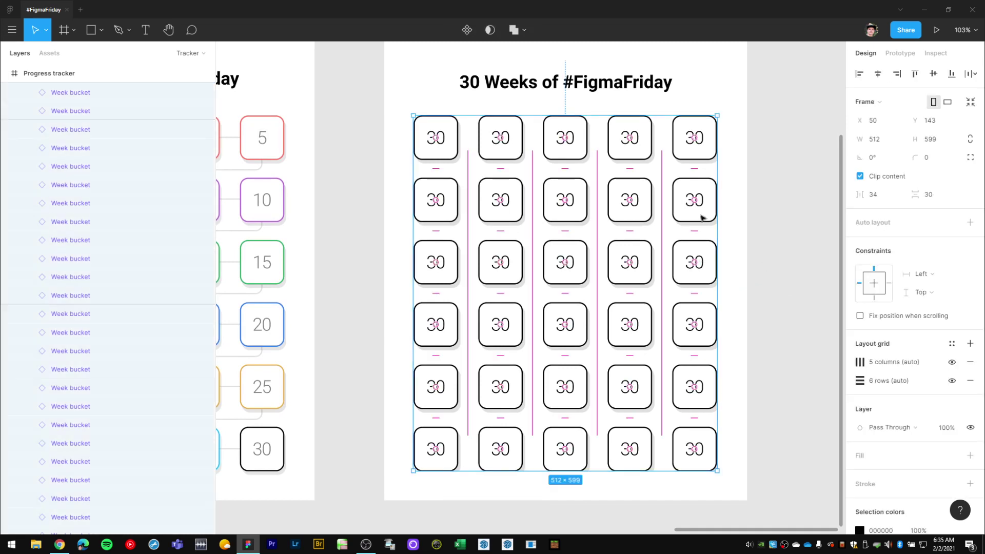
scroll(765, 230, "up", 1)
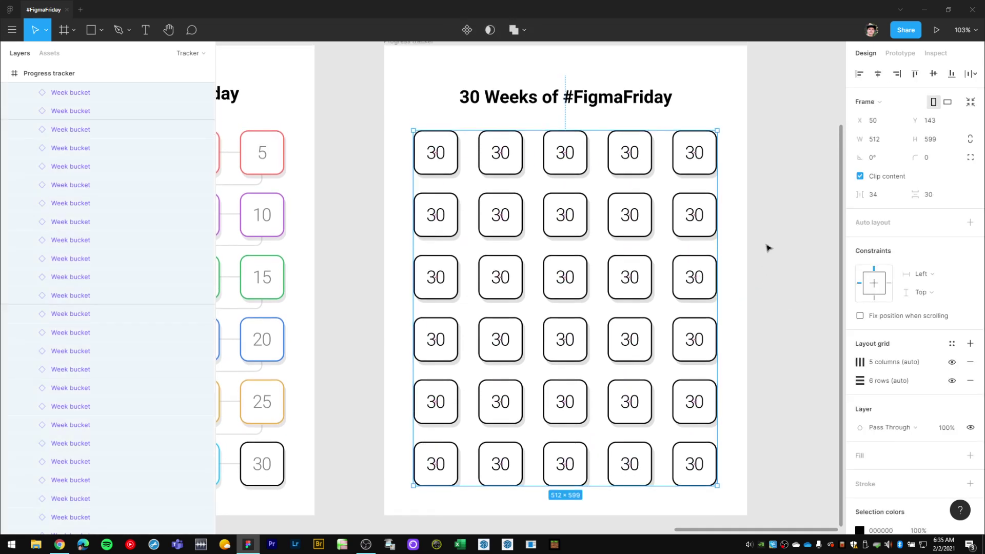
key("ctrl+y")
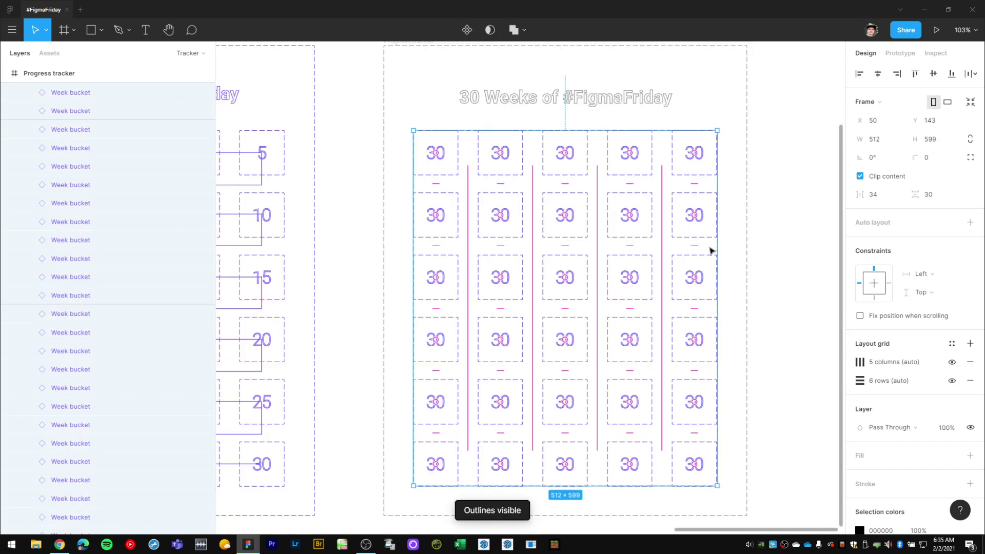
key("ctrl+y")
Step: Hide the tracker grid frame's pink layout grid with Ctrl+Shift+4 and clear the selection
key("ctrl+shift+4")
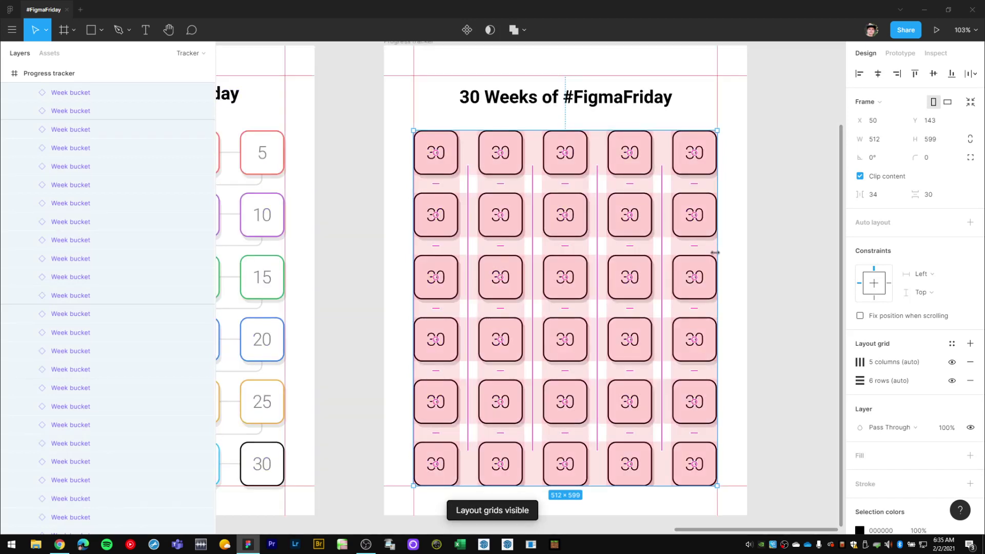
key("ctrl+y")
key("ctrl+shift+4")
key("ctrl+shift+4")
key("ctrl+y")
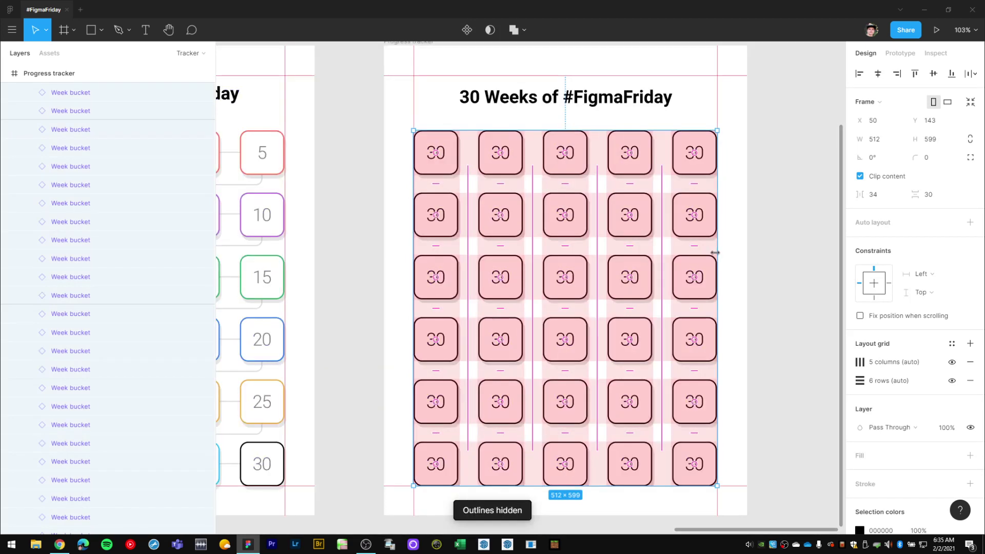
left_click(761, 236)
left_click(694, 214)
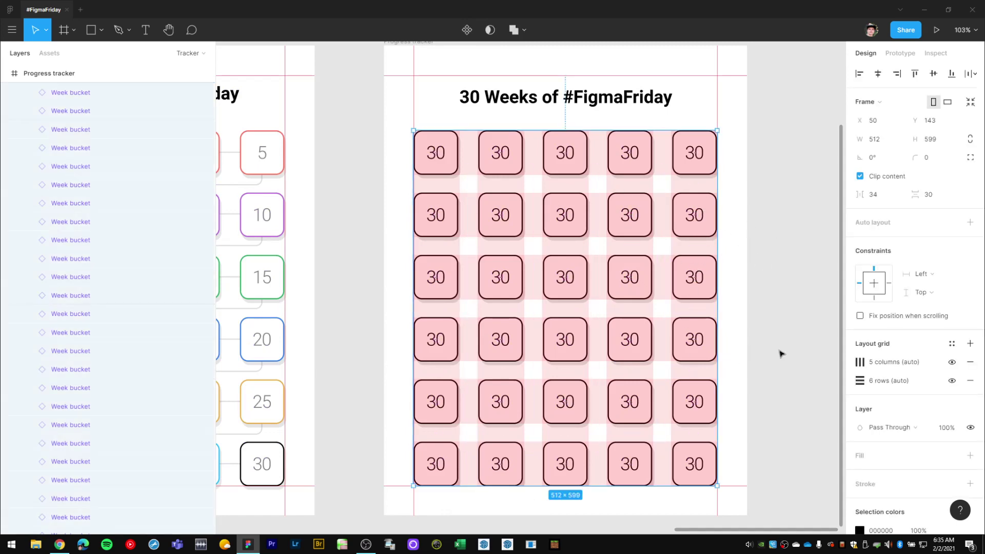
key("ctrl+shift+4")
left_click(762, 263)
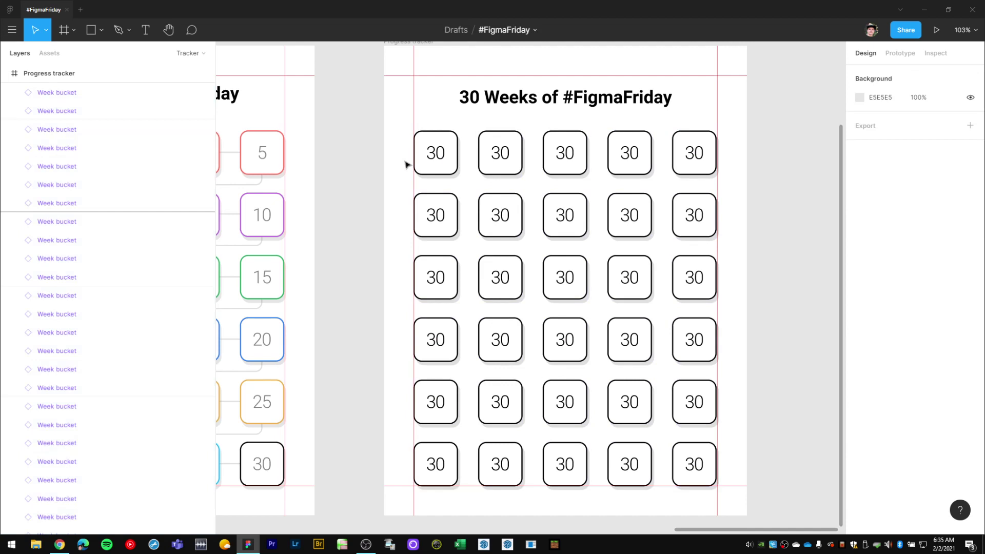
Step: Scroll around the canvas to inspect the thirty plain white rounded buckets
scroll(748, 264, "down", 1)
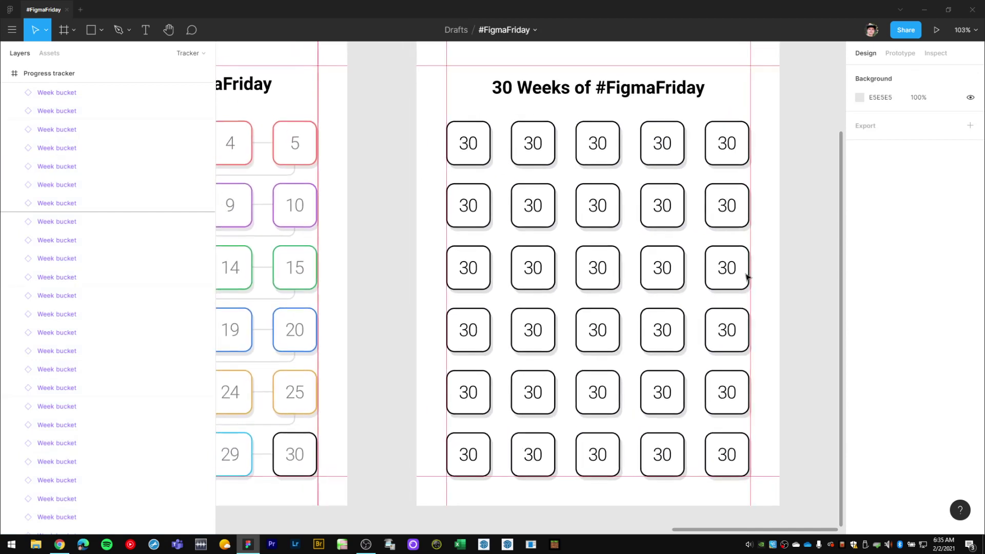
scroll(598, 284, "down", 5)
scroll(591, 275, "down", 1)
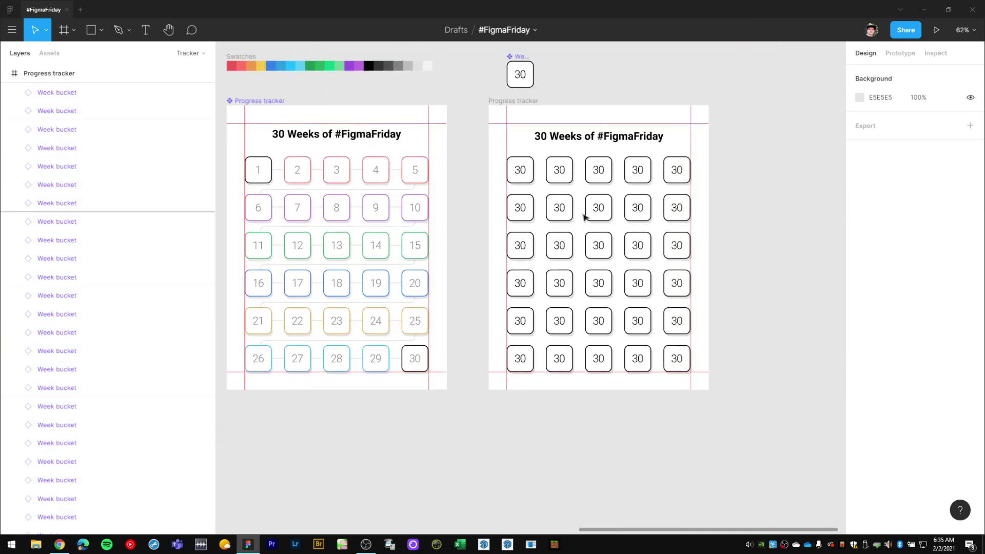
scroll(575, 241, "up", 5)
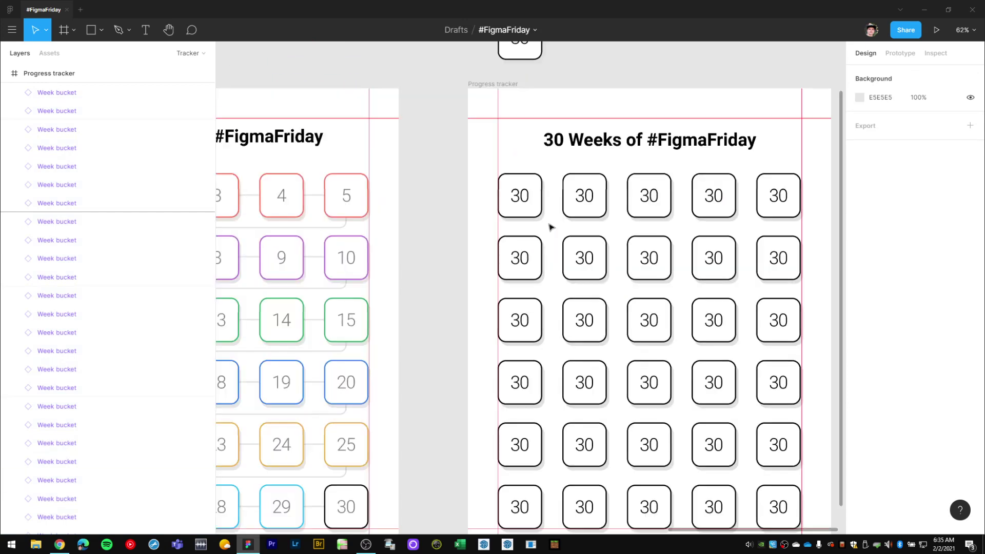
scroll(551, 246, "down", 1)
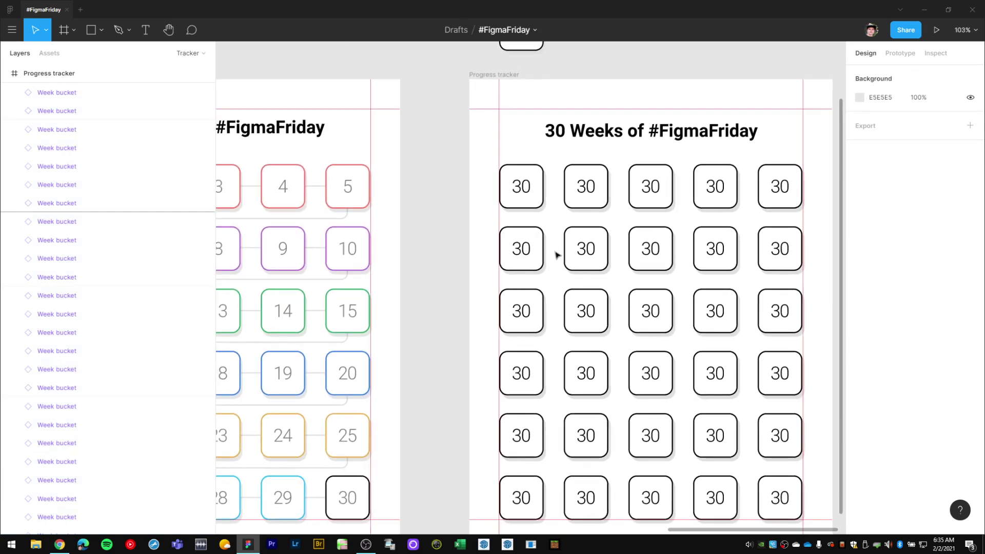
scroll(556, 255, "left", 5)
scroll(567, 282, "right", 3)
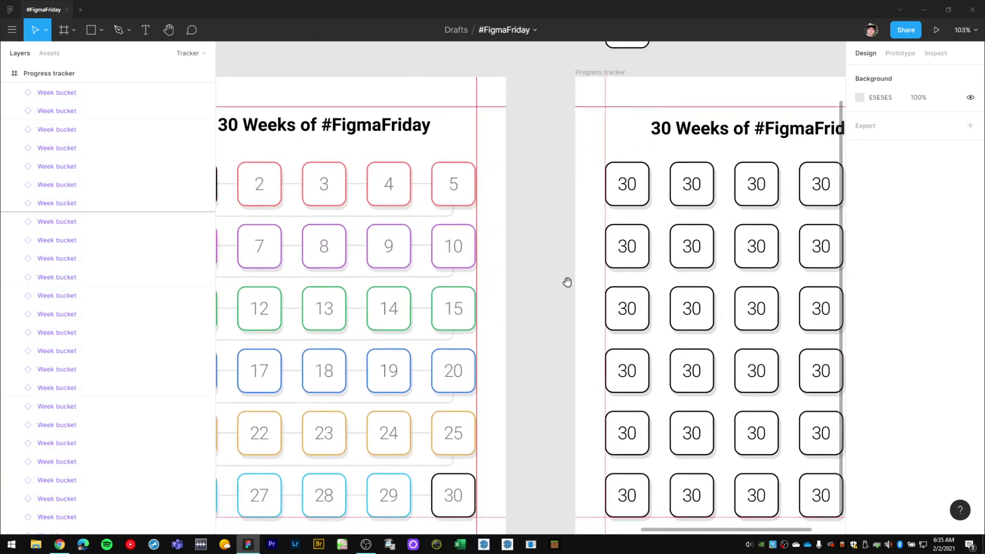
scroll(567, 282, "right", 3)
scroll(567, 282, "up", 2)
Step: Number the first row of buckets 1, 2, 3, 4 and 5
double_click(468, 260)
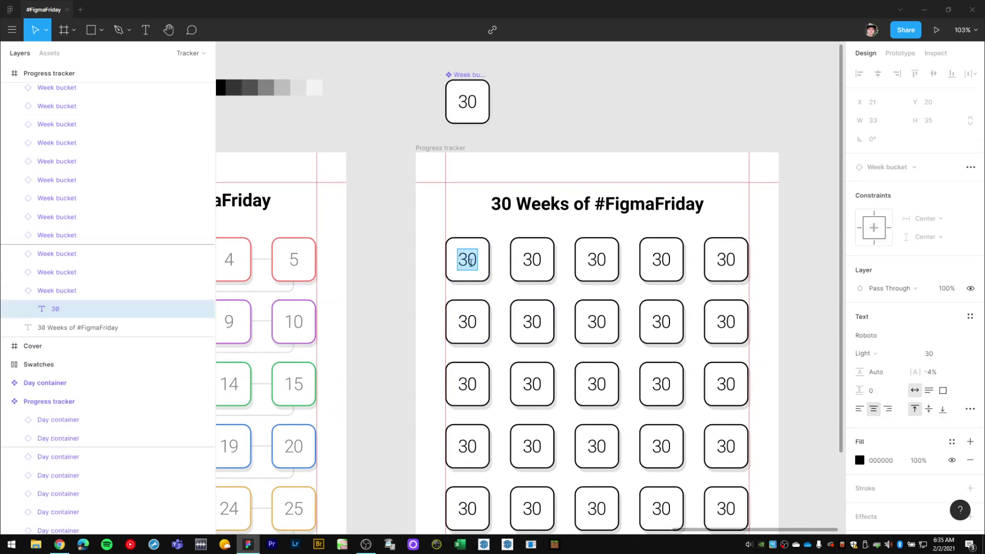
type("1")
left_click(531, 259)
double_click(532, 259)
type("2")
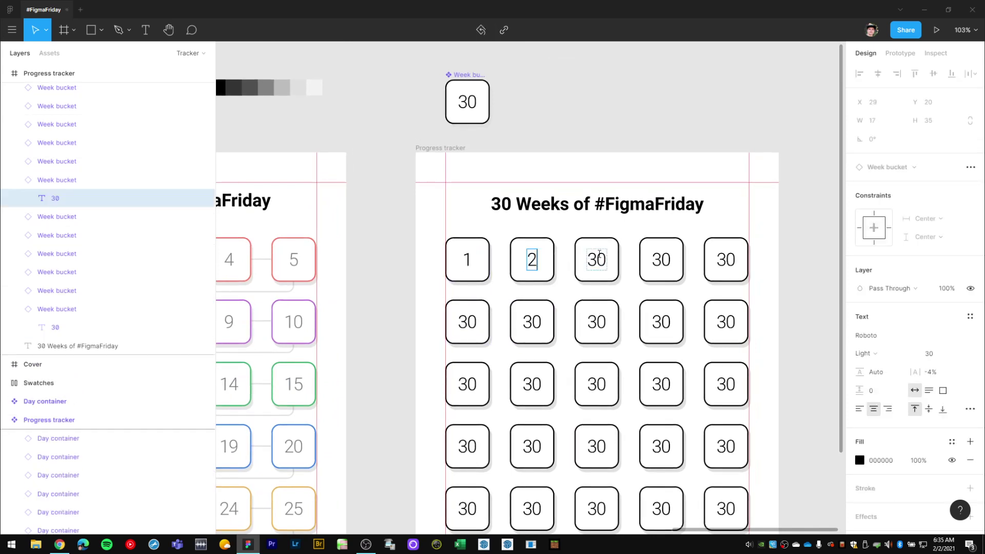
double_click(598, 259)
type("3")
double_click(661, 260)
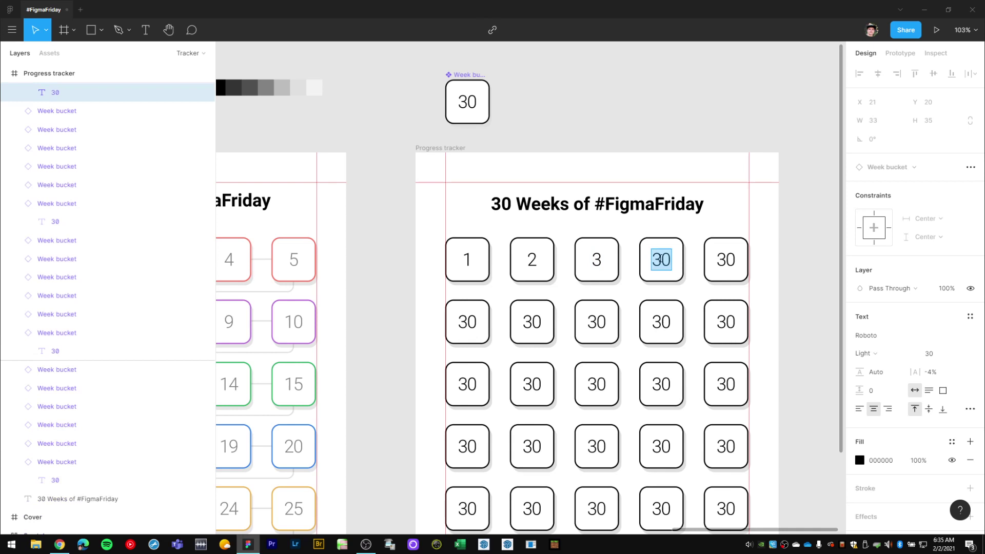
type("4")
double_click(729, 262)
type("5")
Step: Number the second row of buckets 6 through 10
scroll(666, 378, "down", 3)
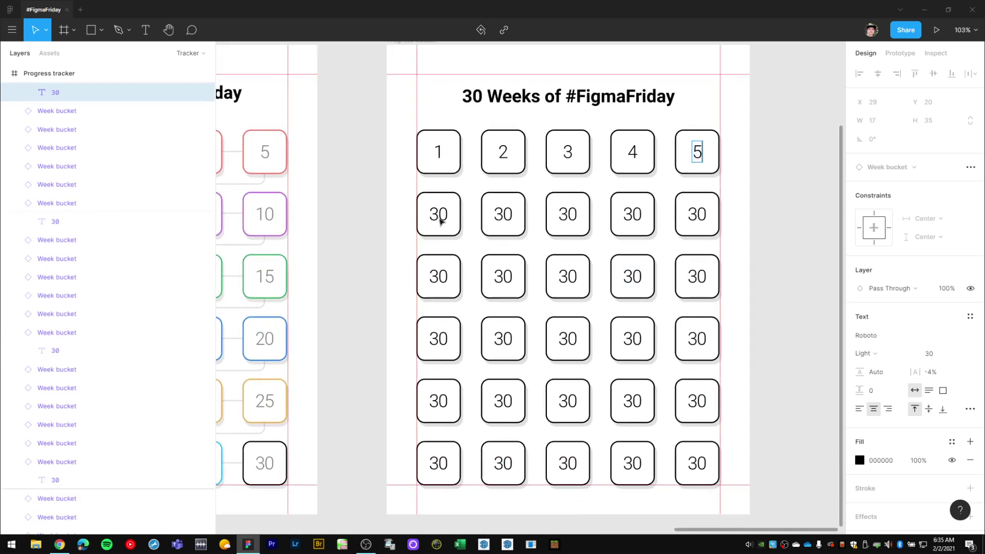
double_click(442, 214)
type("6")
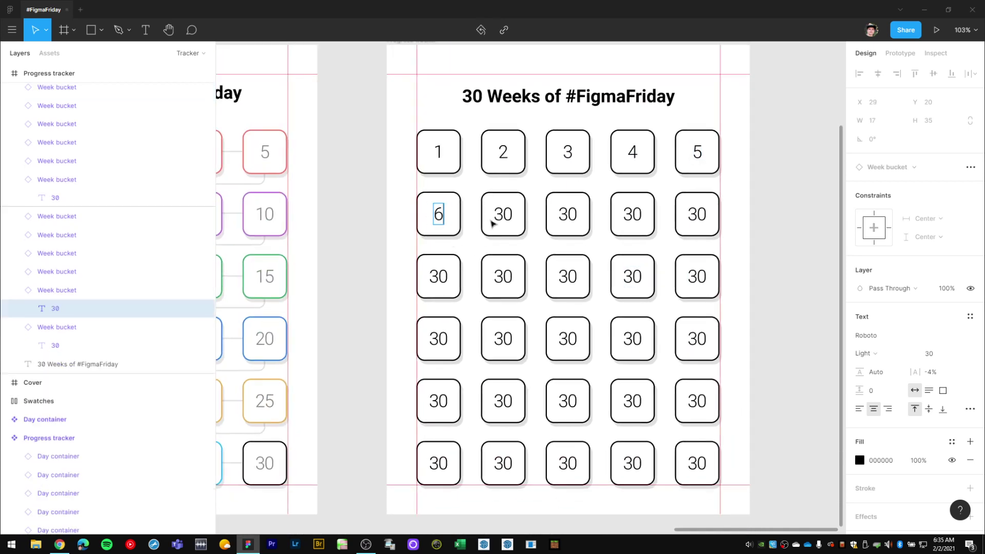
double_click(507, 205)
type("7")
double_click(568, 214)
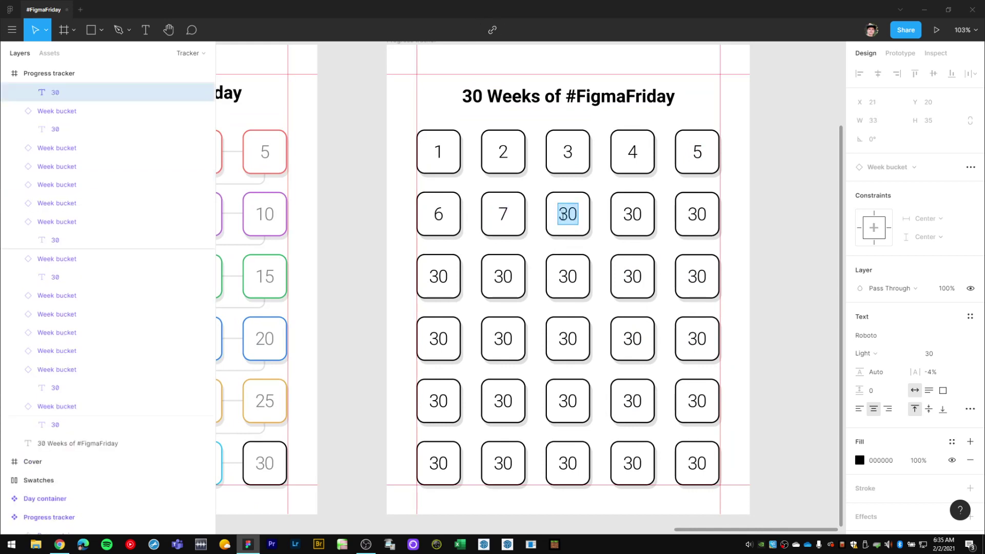
type("8")
double_click(631, 214)
type("9")
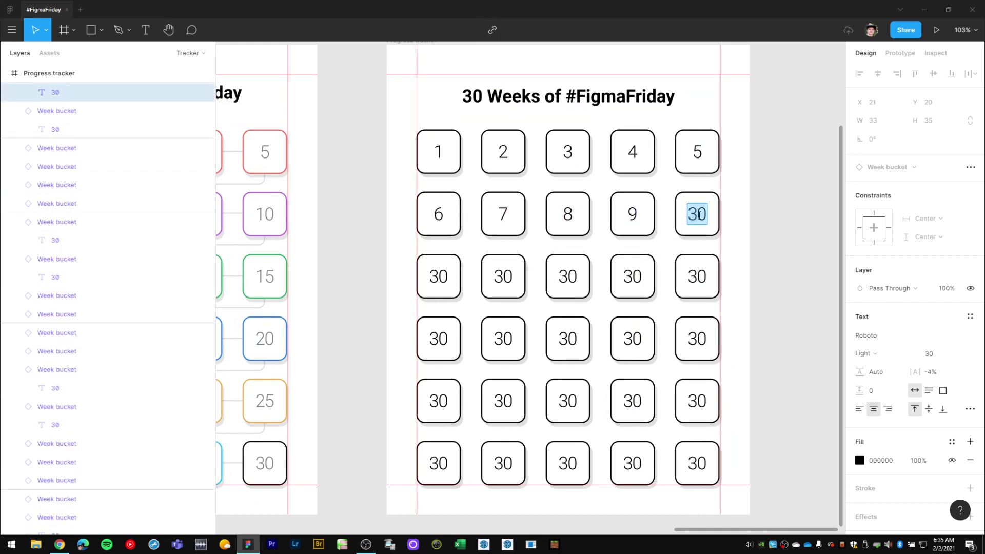
type("10")
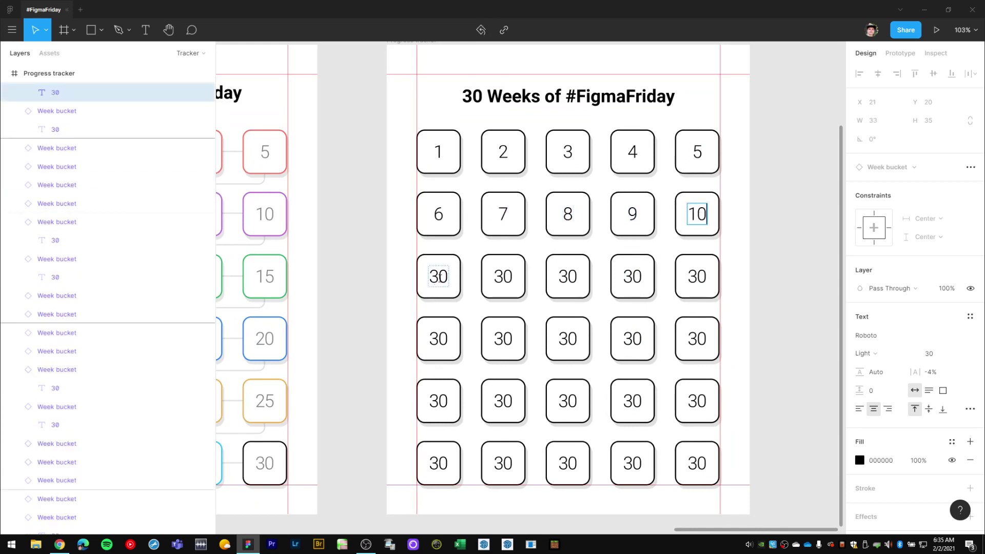
Step: Number the third row of buckets 11 through 15
double_click(439, 277)
type("11")
double_click(504, 277)
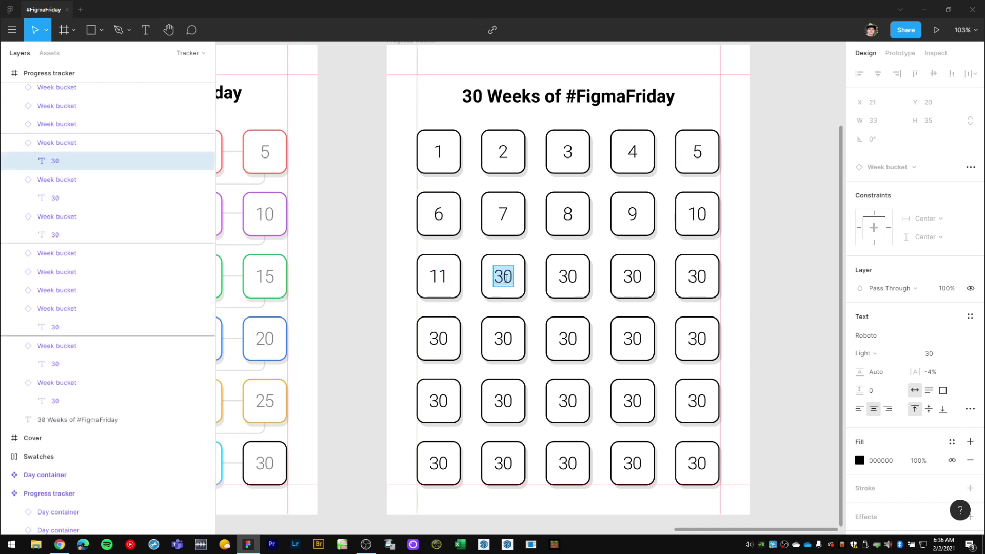
type("12")
double_click(571, 279)
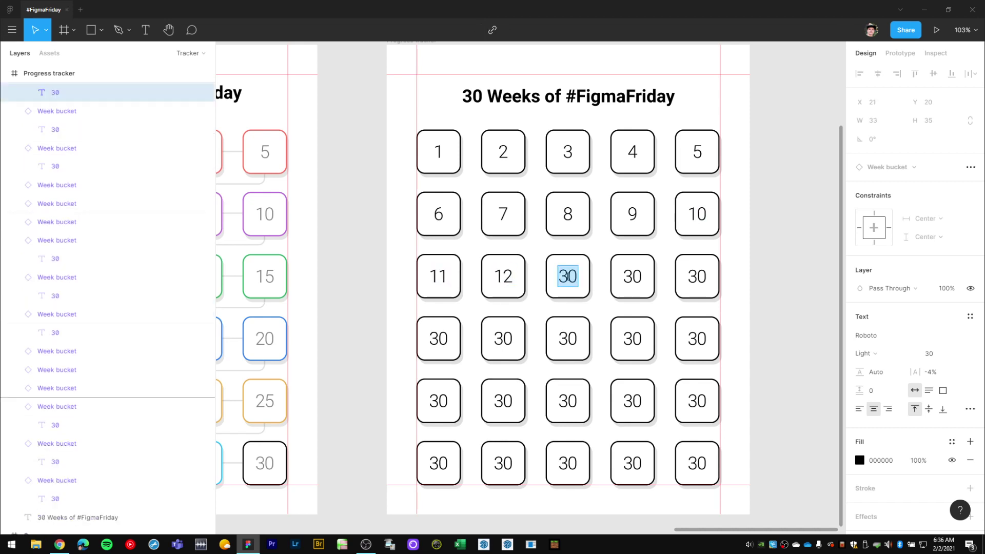
type("13")
double_click(633, 277)
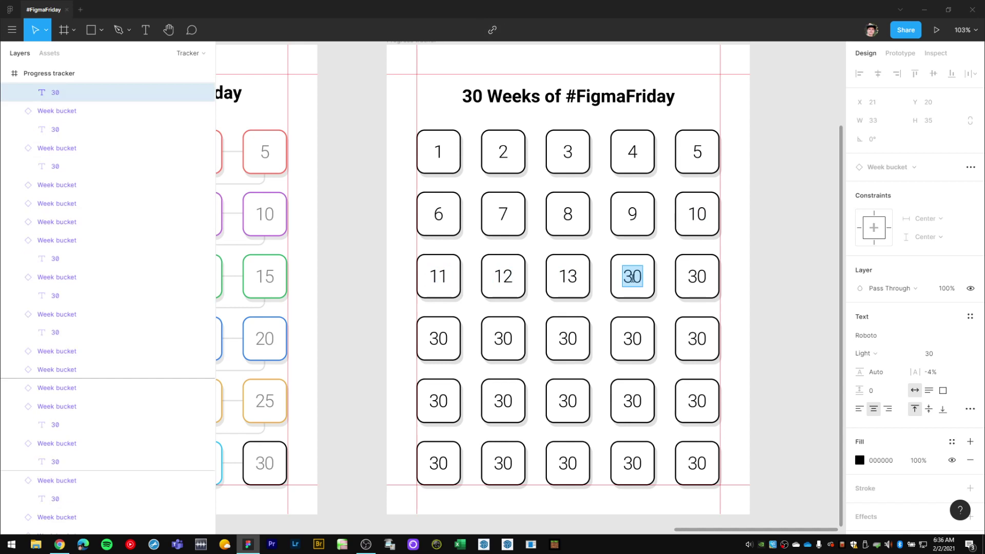
type("14")
double_click(694, 276)
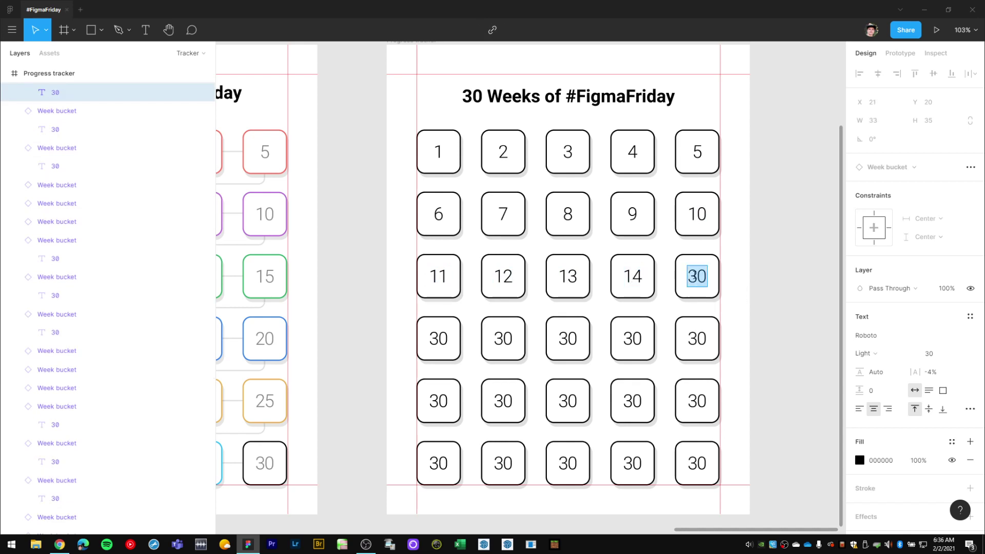
type("15")
scroll(698, 319, "down", 1)
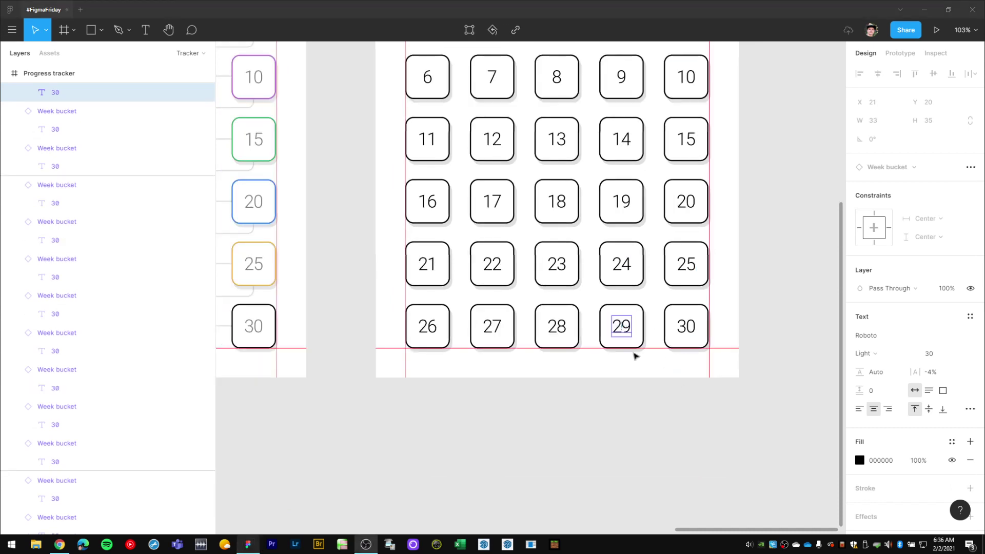
scroll(549, 255, "up", 3)
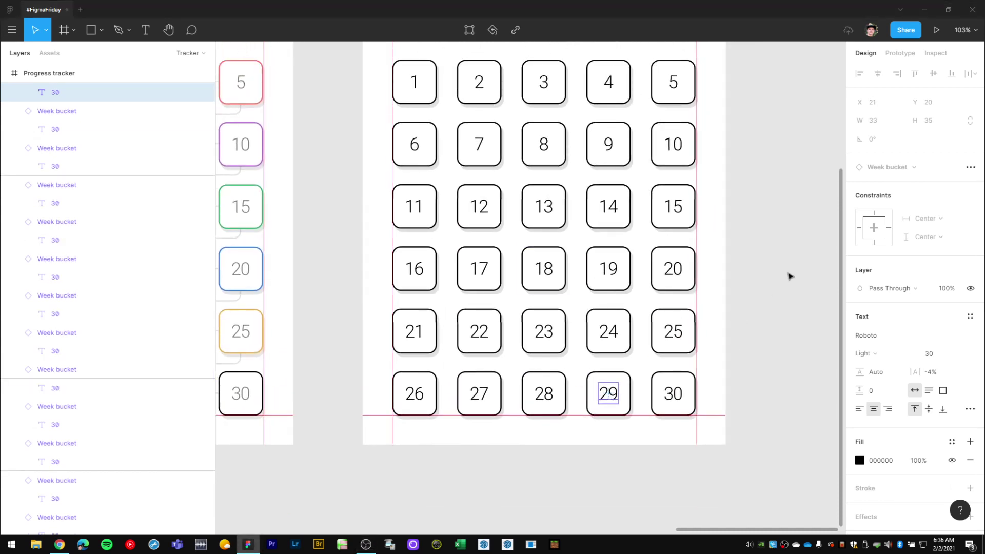
Step: Place a spare Week bucket instance numbered 30 beside the grid
left_click(788, 276)
scroll(738, 246, "up", 1)
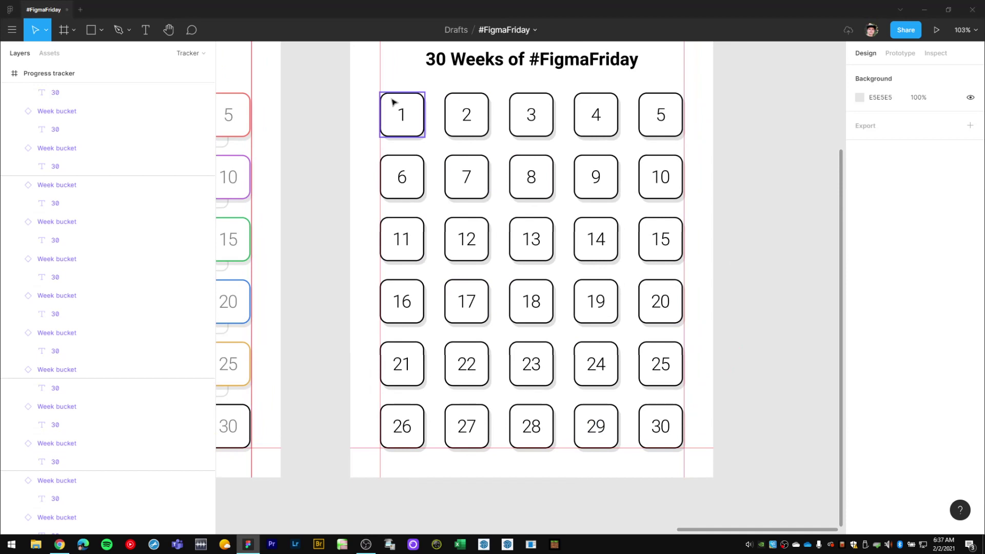
scroll(442, 269, "up", 1)
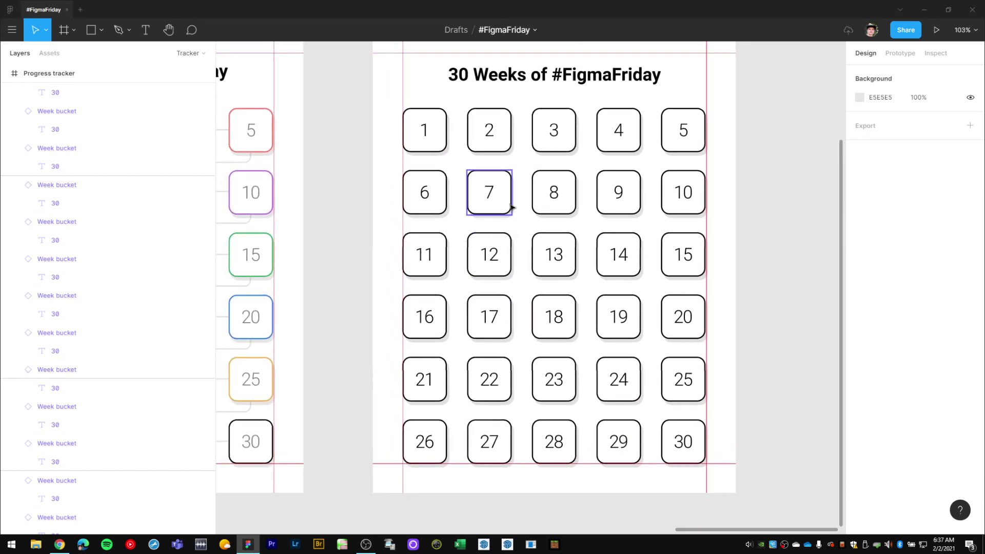
scroll(511, 207, "down", 5)
scroll(545, 250, "up", 4)
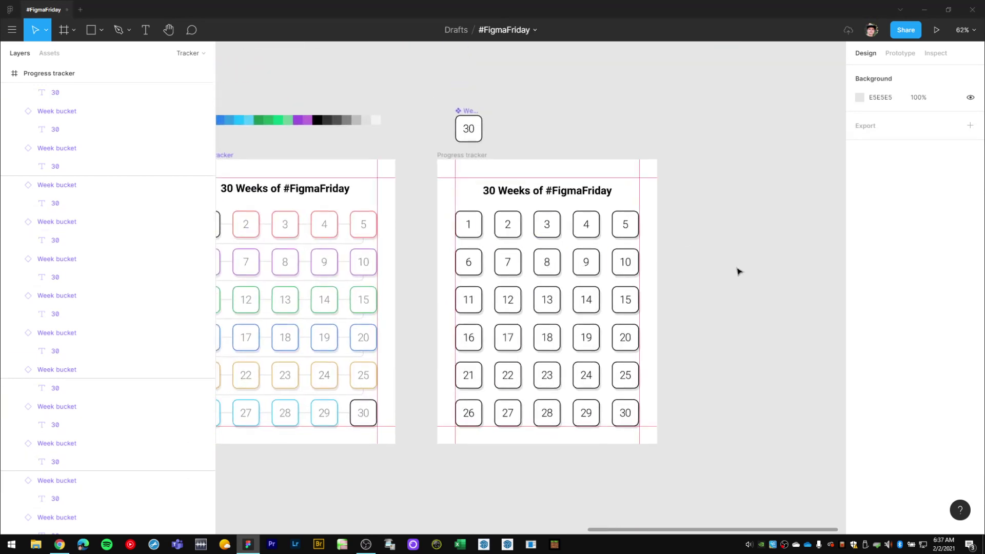
scroll(740, 277, "up", 1)
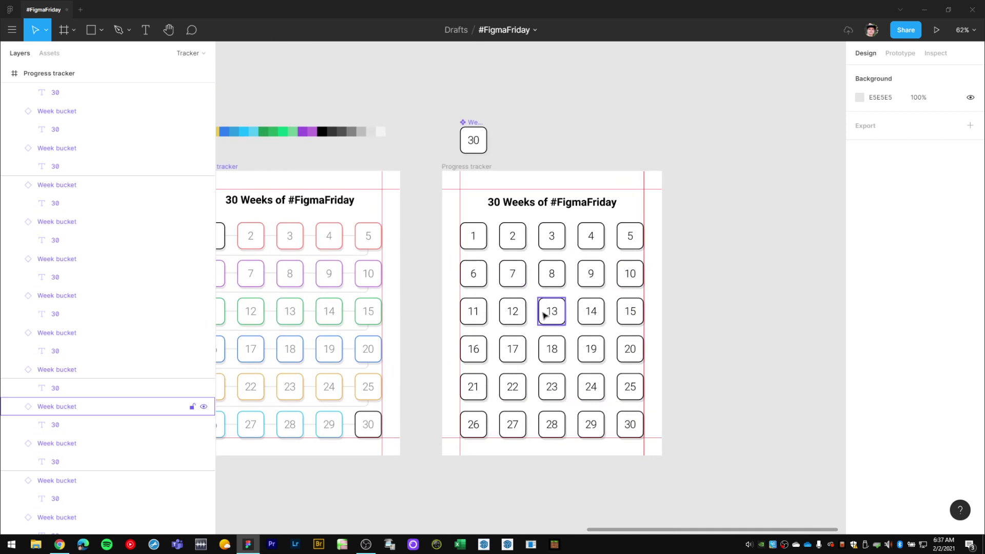
scroll(546, 315, "up", 5)
scroll(564, 302, "up", 2)
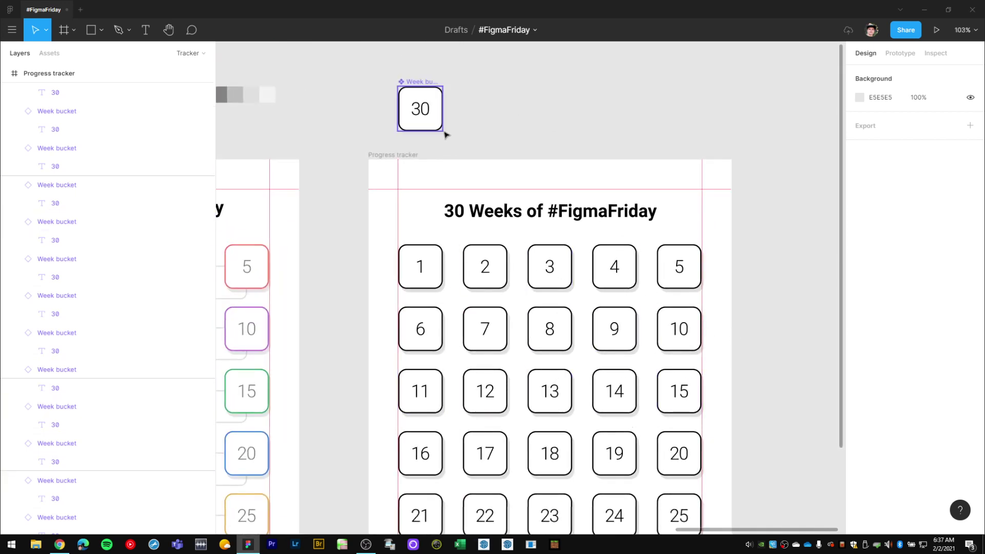
double_click(419, 108)
scroll(623, 145, "down", 1)
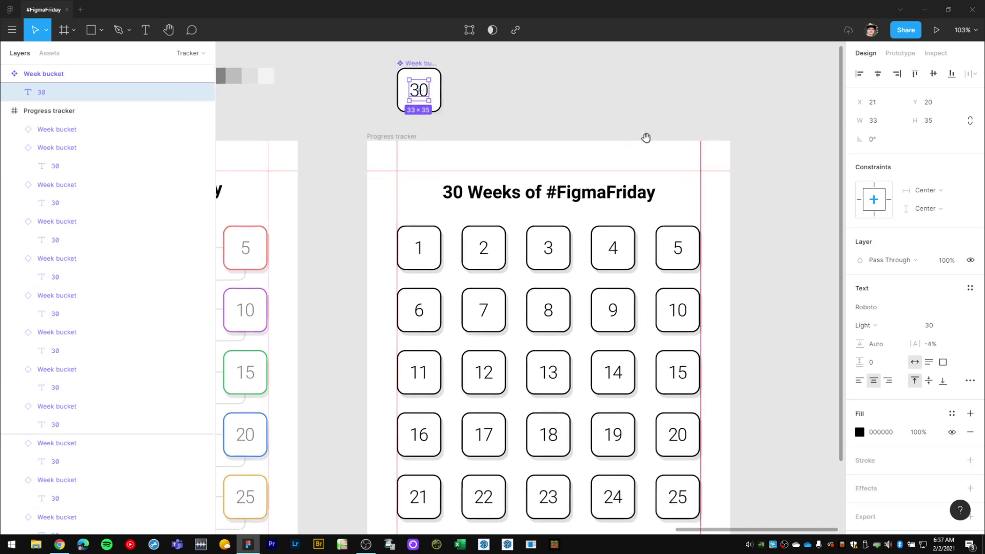
scroll(642, 154, "up", 1)
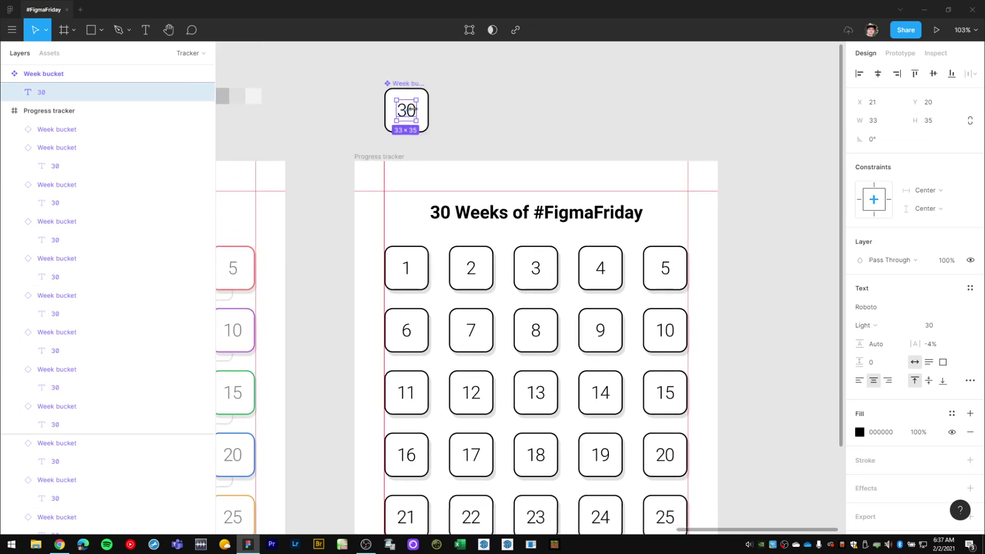
left_click_drag(407, 86, 764, 302)
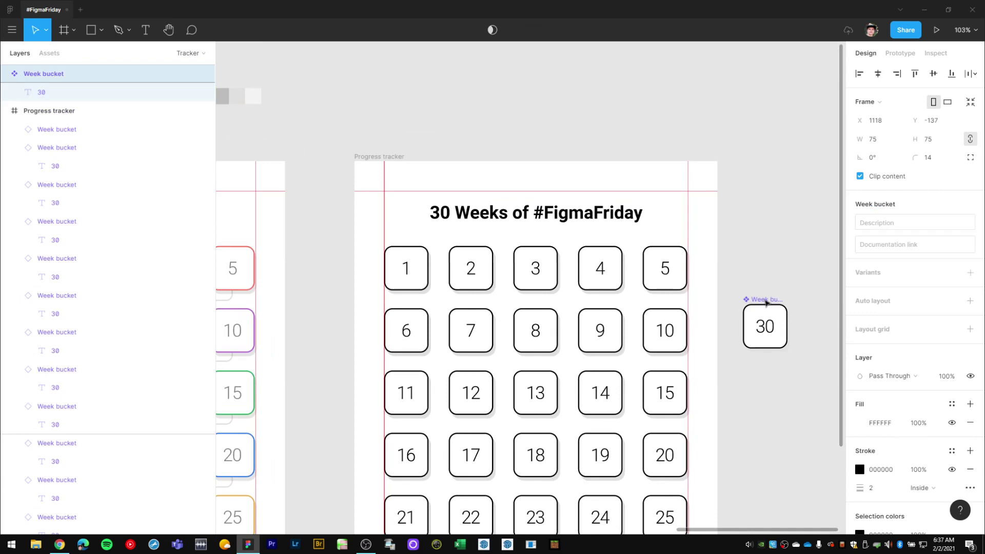
scroll(722, 245, "down", 3)
Step: Try Black 12 on the bucket number, revert to Light 30, and move the spare bucket higher
left_click(768, 293)
double_click(754, 201)
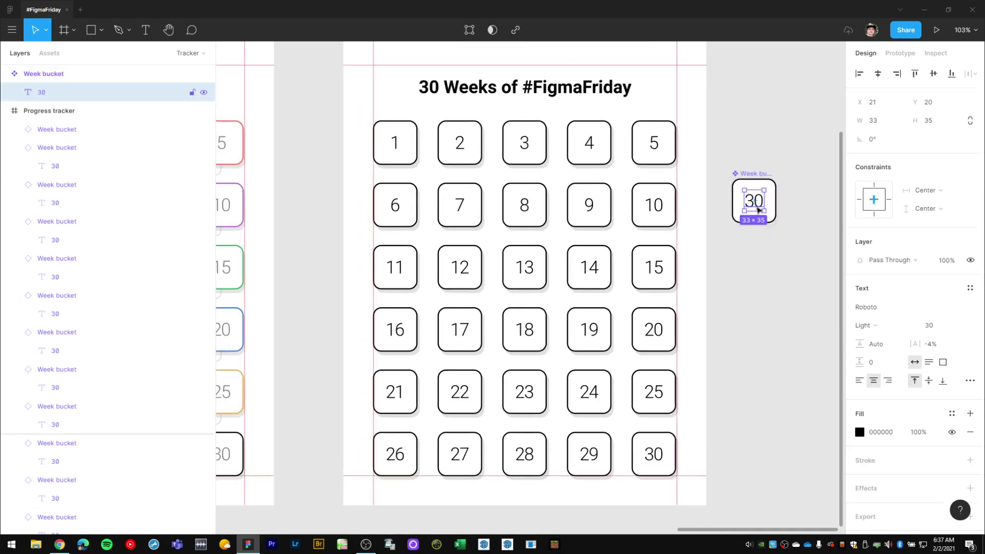
left_click(877, 324)
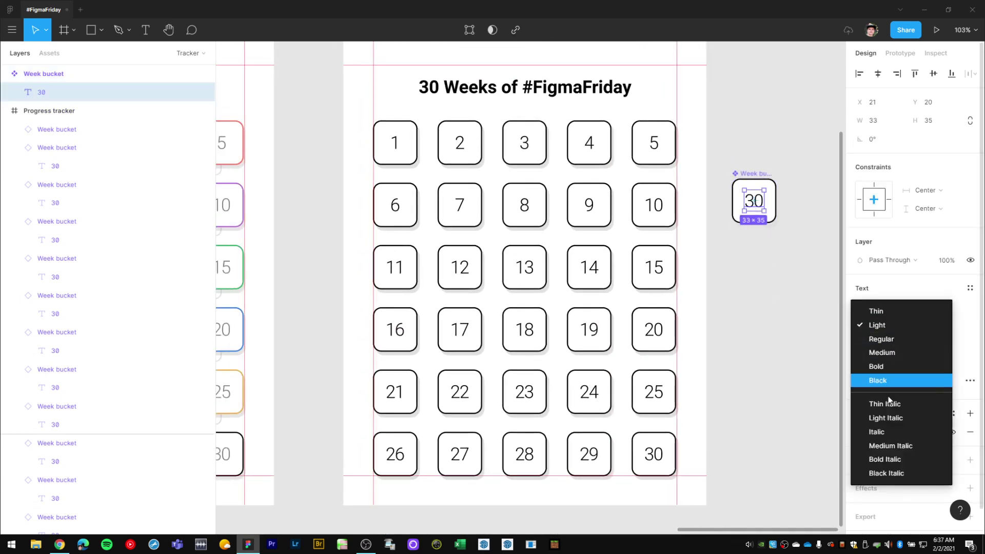
left_click(879, 379)
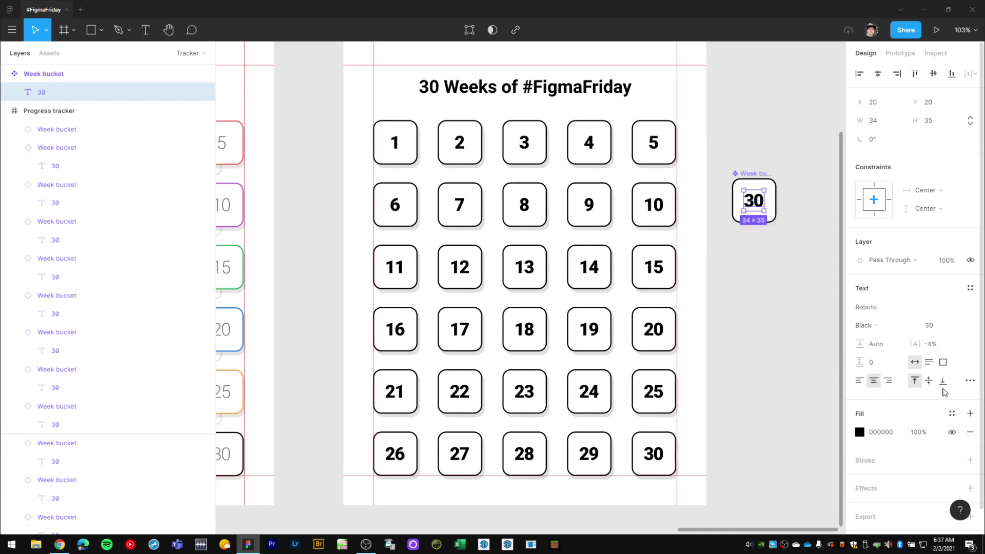
left_click(959, 326)
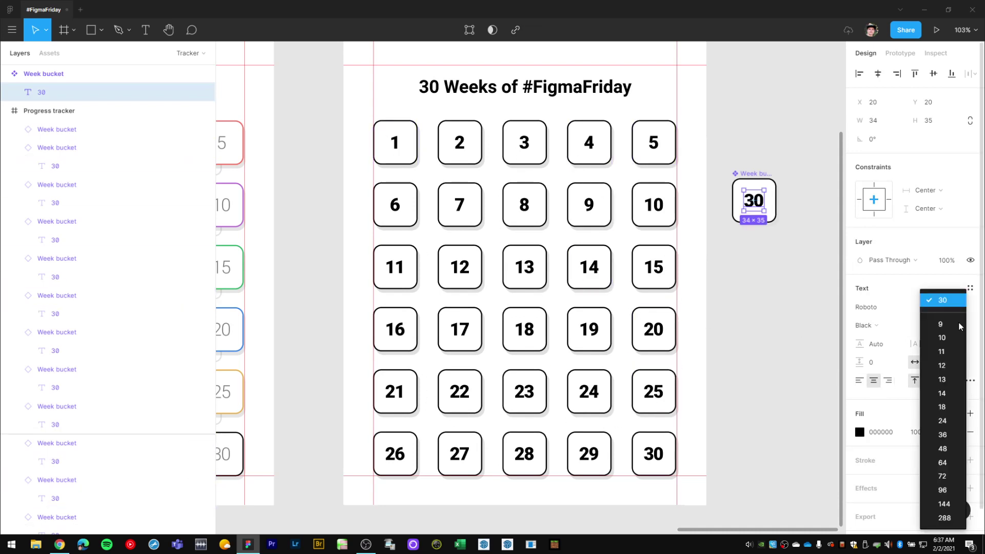
left_click(949, 367)
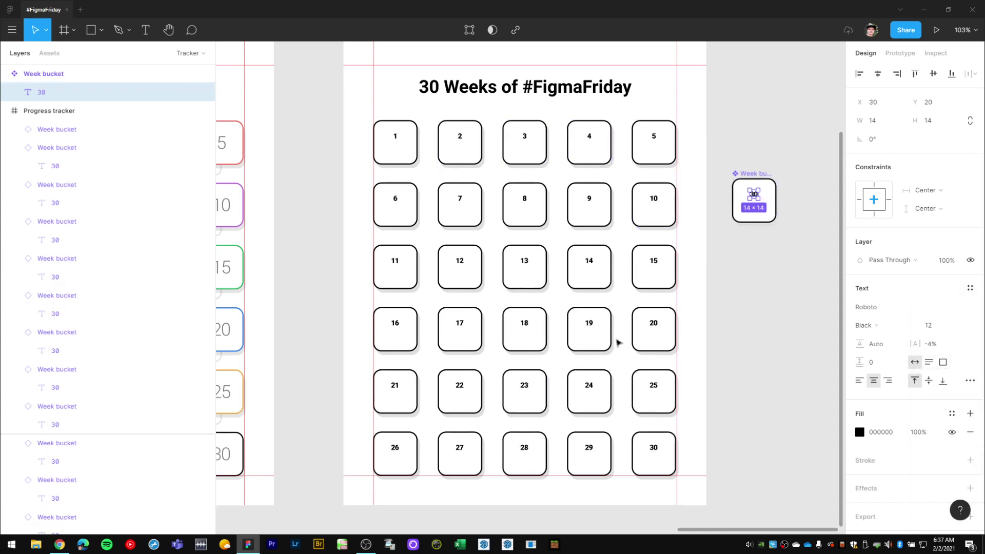
key("ctrl+z")
key("ctrl+z")
left_click(755, 160)
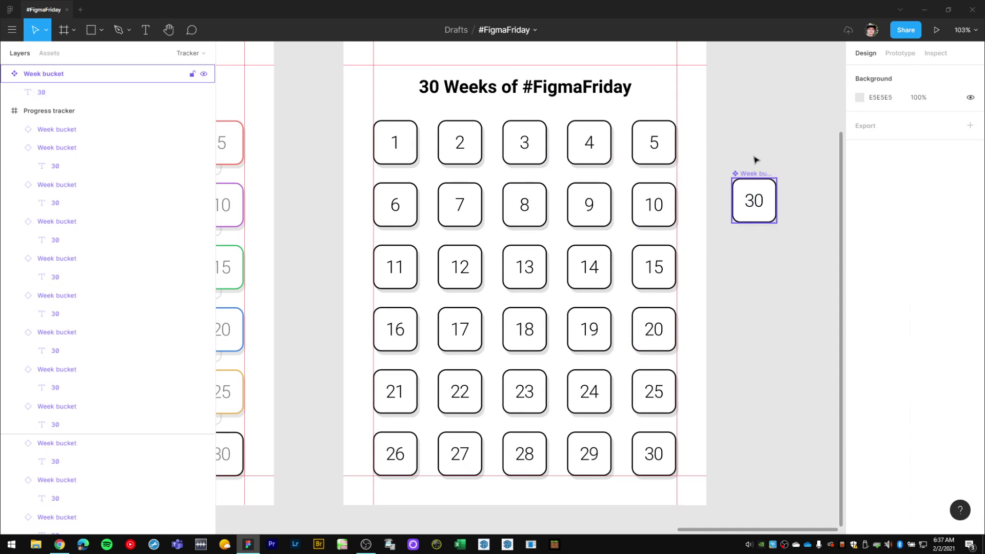
left_click_drag(756, 176, 769, 109)
Step: Give week buckets 2–5 a red outline
left_click(764, 349)
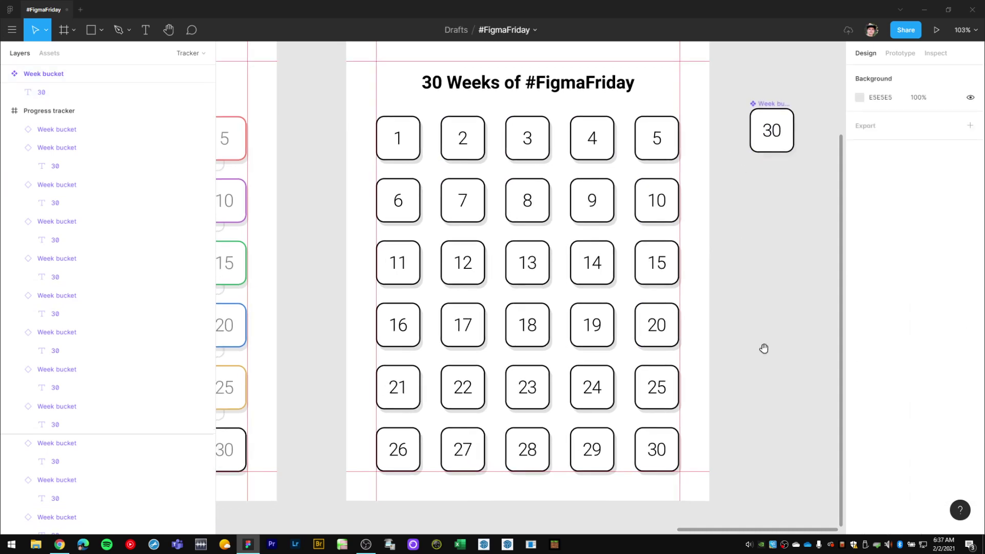
left_click_drag(406, 288, 608, 306)
scroll(608, 305, "left", 4)
scroll(530, 319, "right", 2)
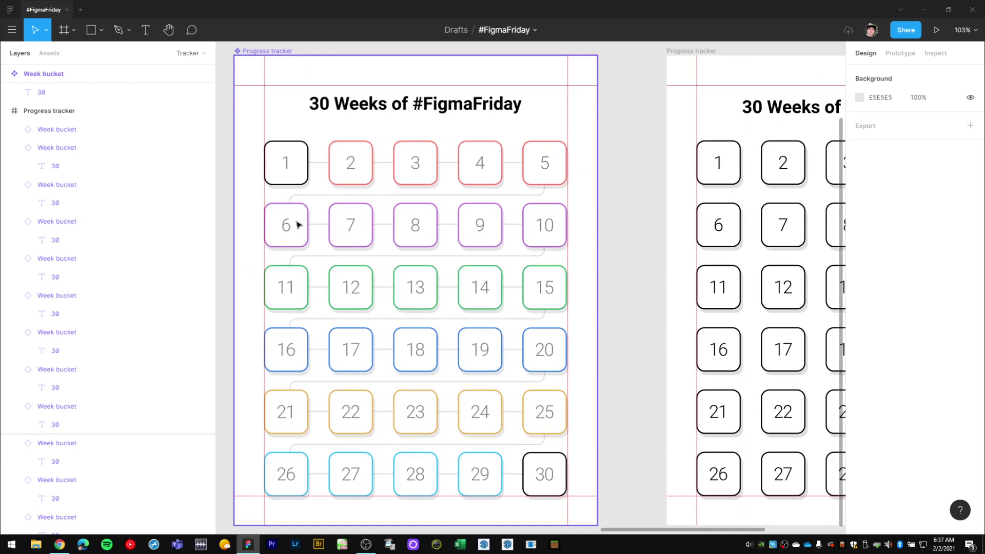
left_click_drag(684, 288, 425, 304)
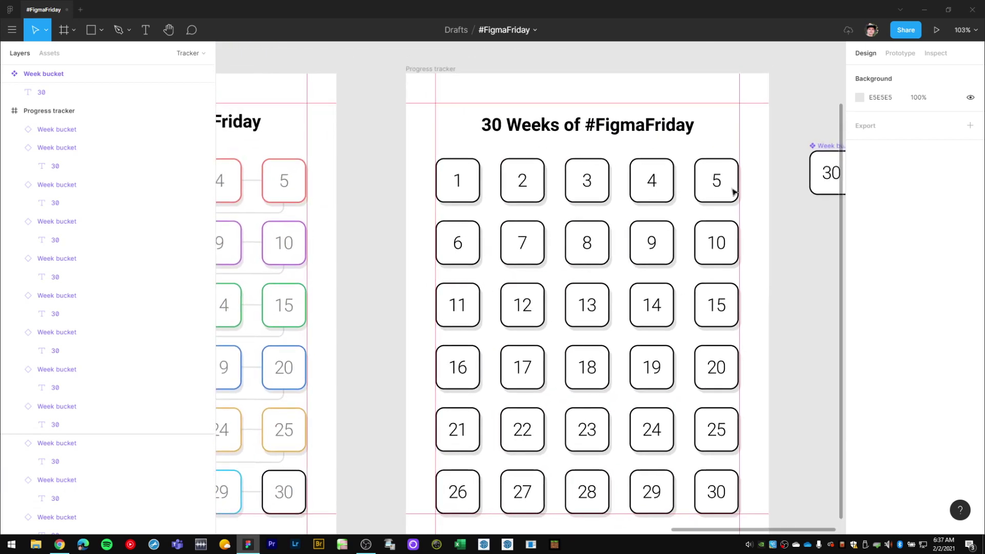
left_click_drag(769, 192, 508, 180)
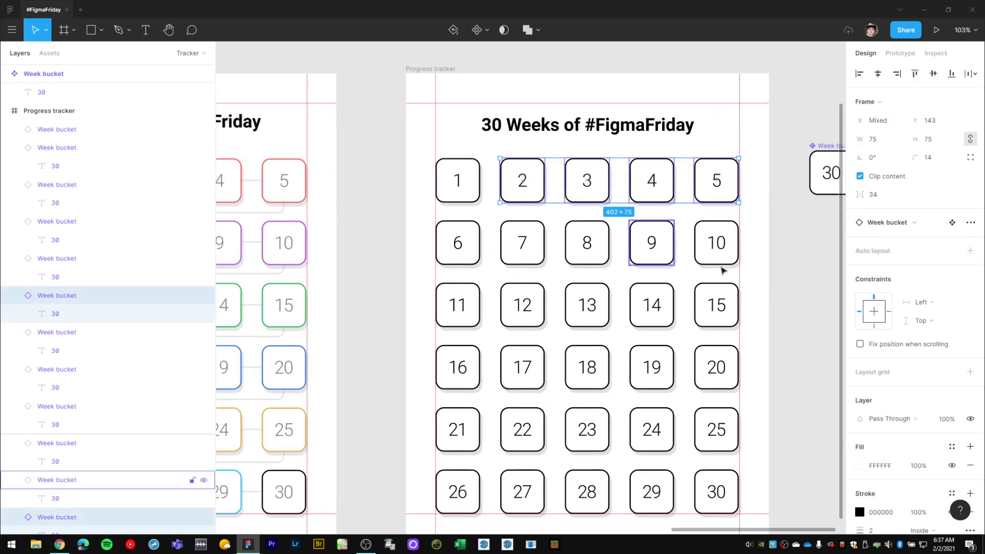
left_click_drag(723, 269, 684, 227)
scroll(932, 379, "down", 4)
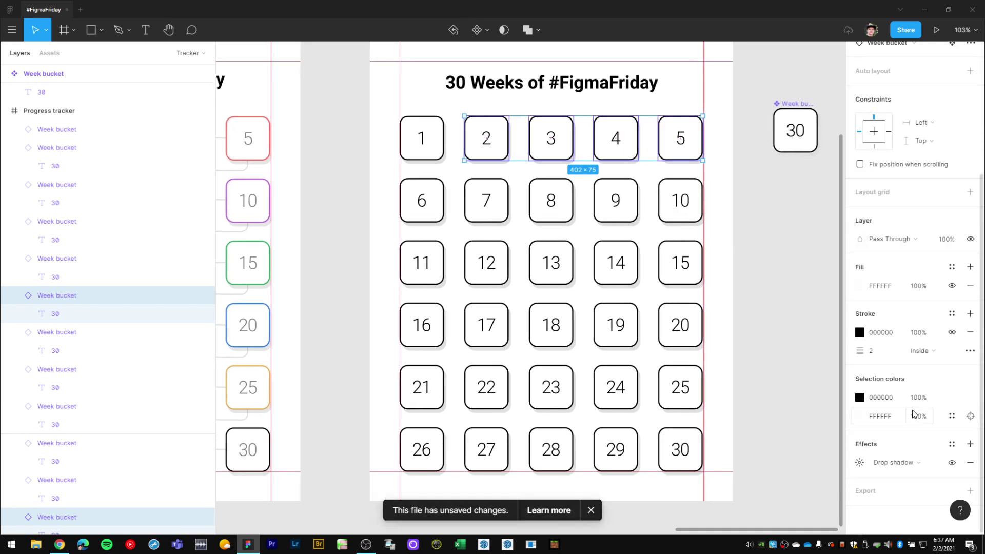
left_click(859, 333)
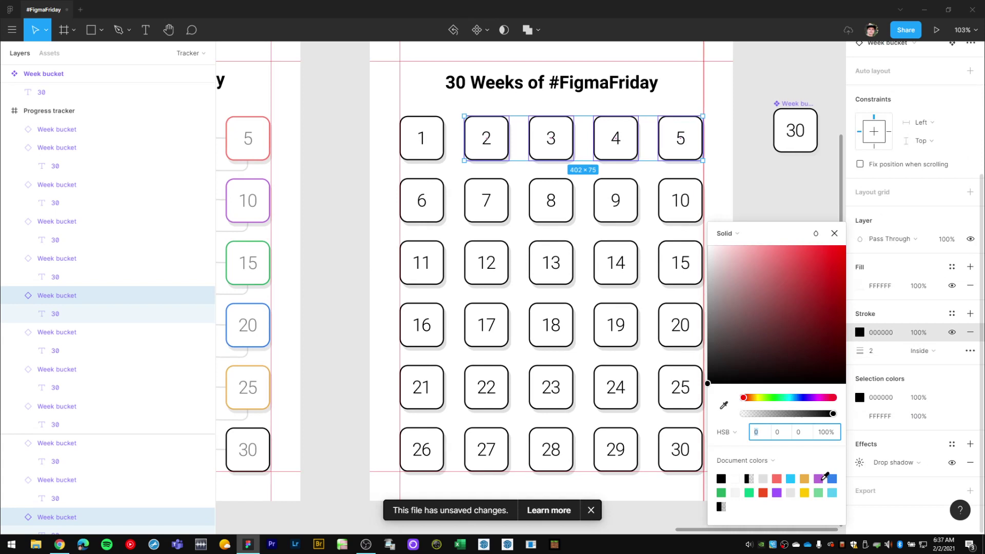
left_click(777, 479)
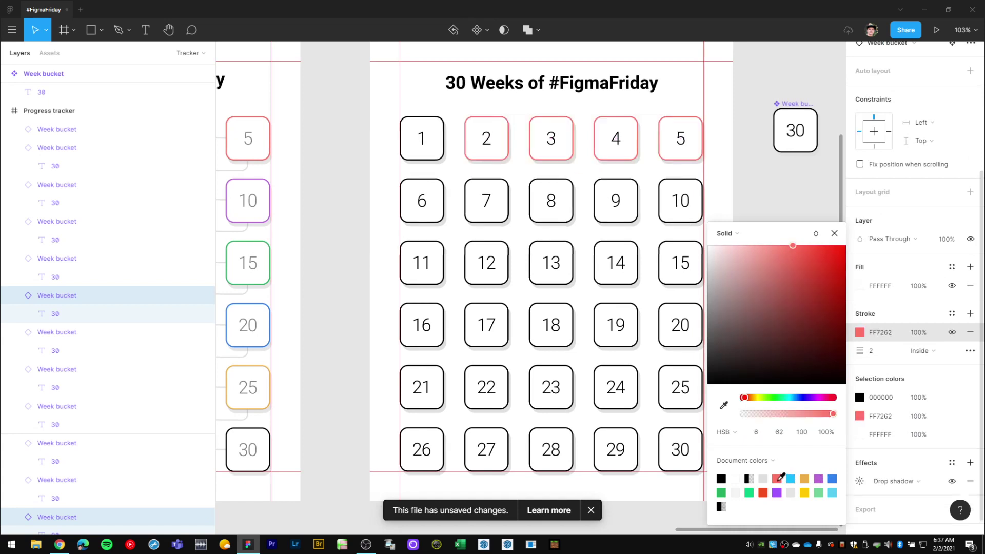
left_click(759, 240)
Step: Give the row of buckets 6–10 a purple outline
scroll(759, 230, "down", 1)
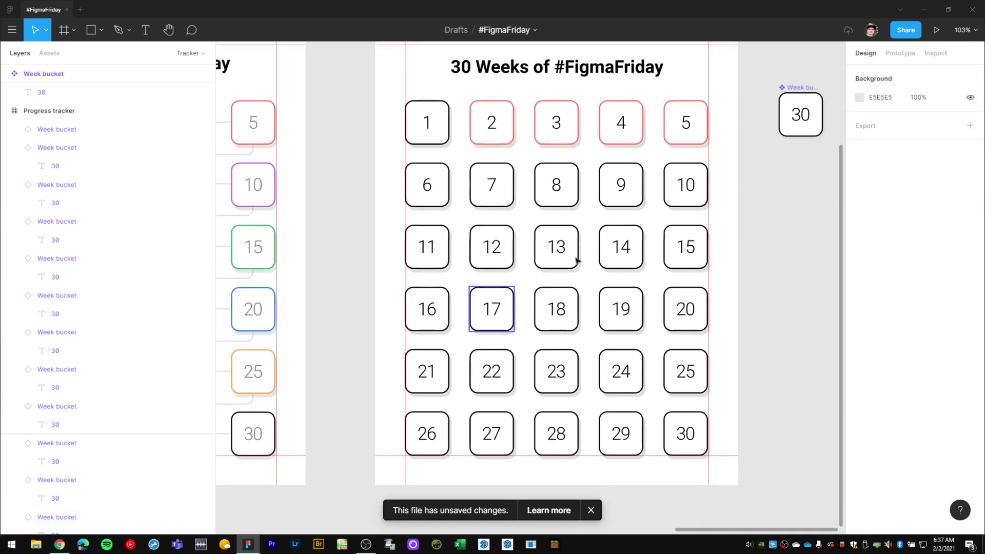
left_click_drag(728, 185, 394, 190)
scroll(927, 479, "down", 5)
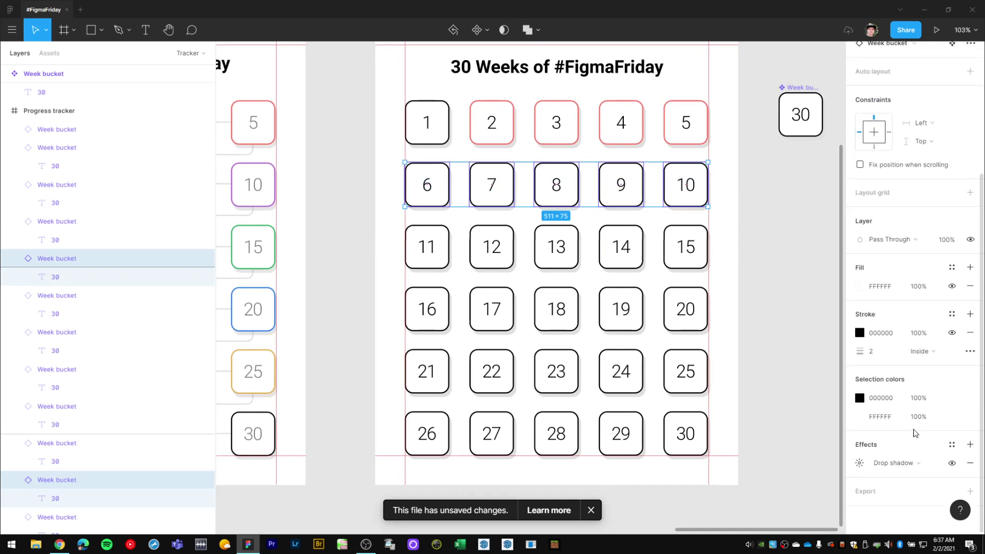
left_click(860, 332)
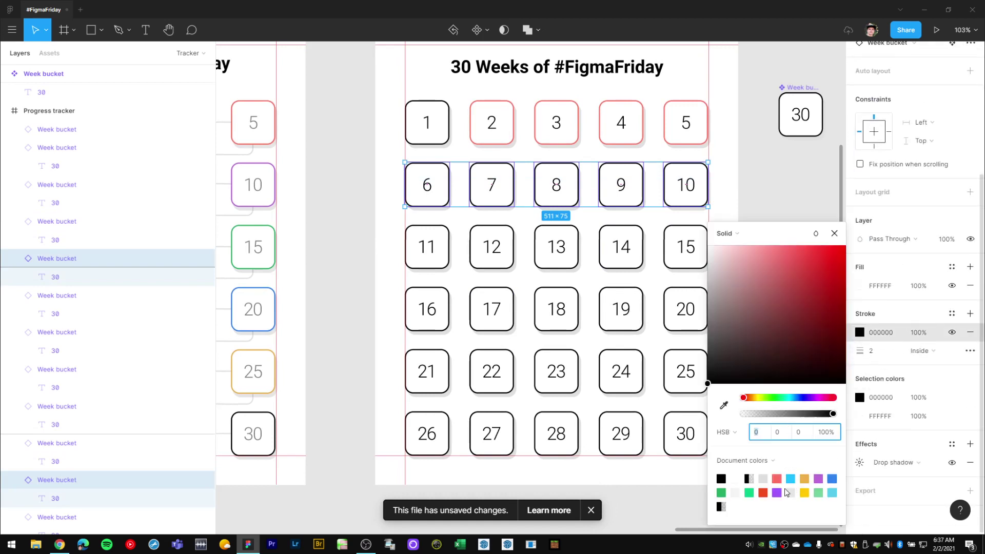
left_click(819, 478)
left_click(751, 168)
Step: Give the row of buckets 11–15 a green outline
scroll(765, 263, "down", 1)
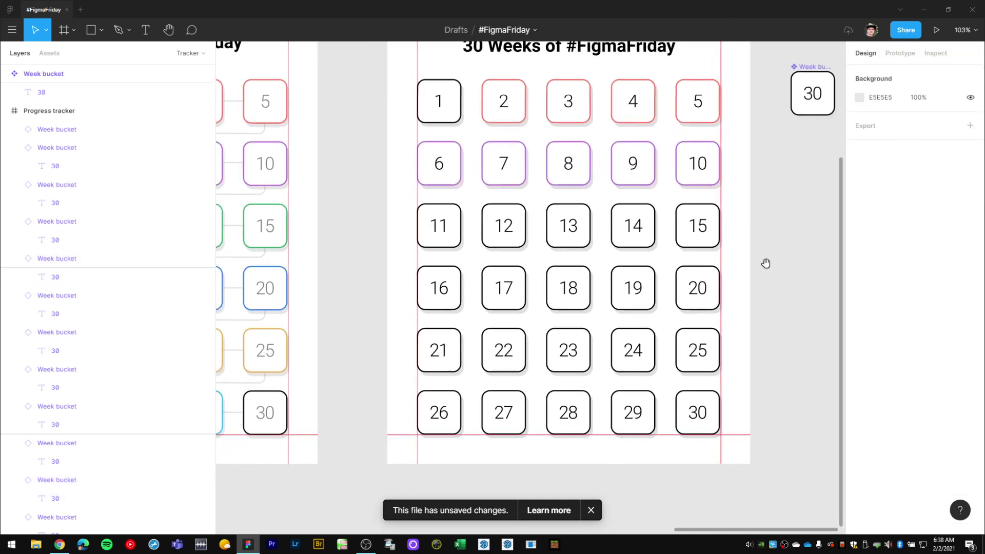
left_click_drag(766, 228, 434, 232)
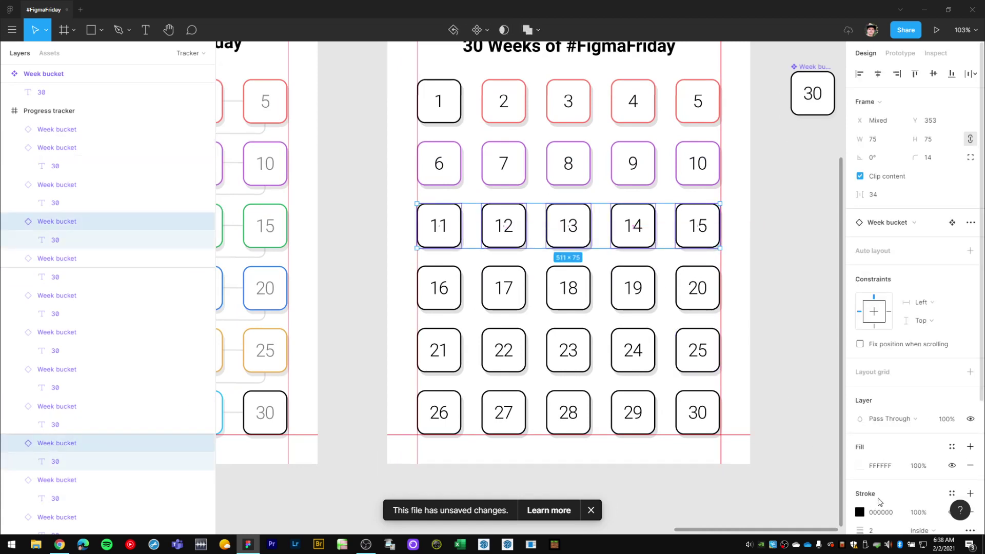
scroll(520, 299, "left", 1)
scroll(648, 334, "right", 2)
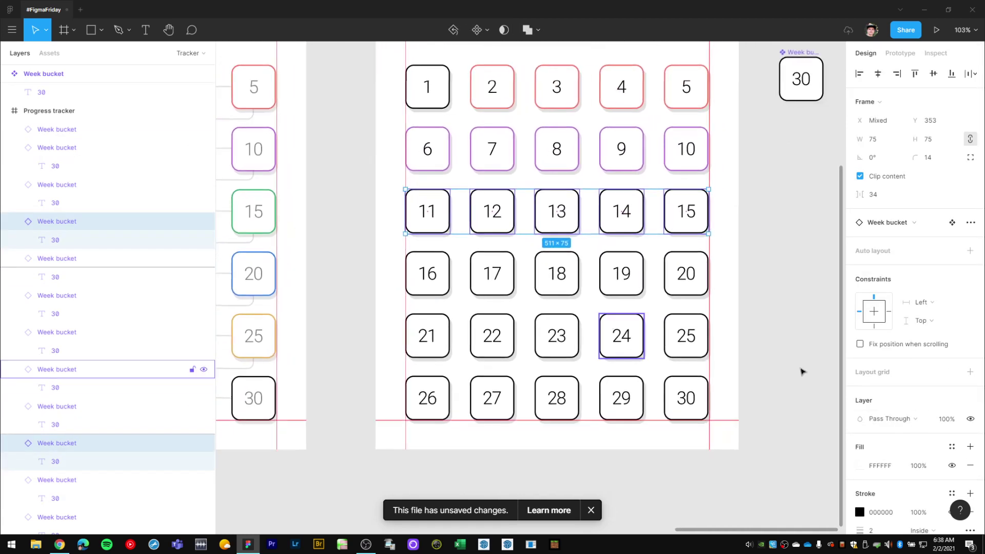
scroll(918, 384, "down", 1)
scroll(917, 384, "down", 2)
left_click(861, 333)
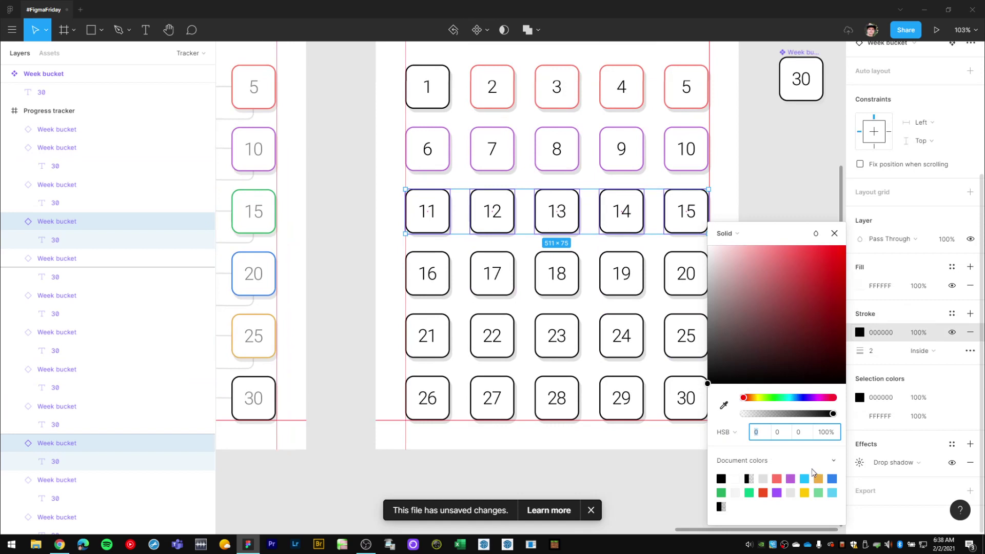
left_click(750, 492)
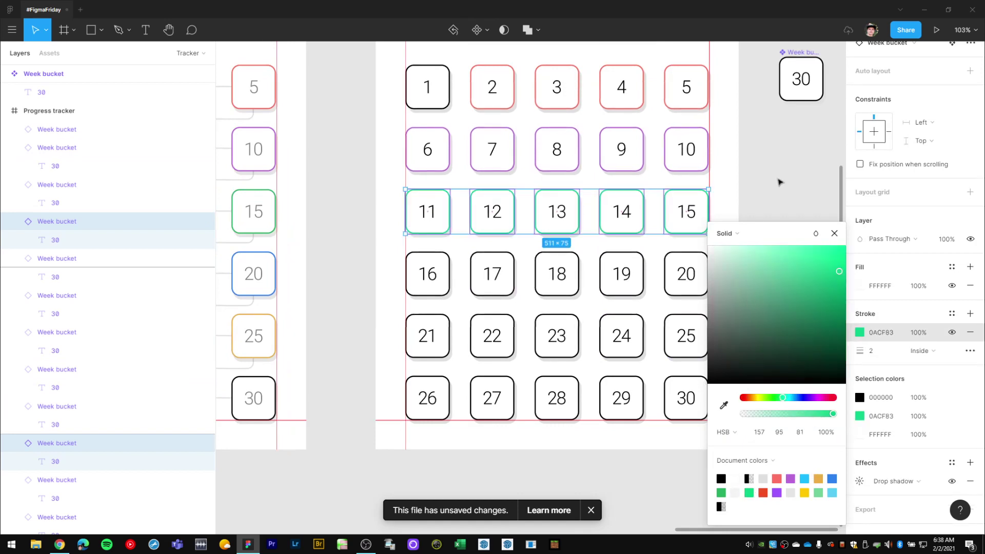
left_click(775, 189)
Step: Give the row of buckets 16–20 a light blue outline
scroll(698, 293, "left", 1)
left_click(709, 280)
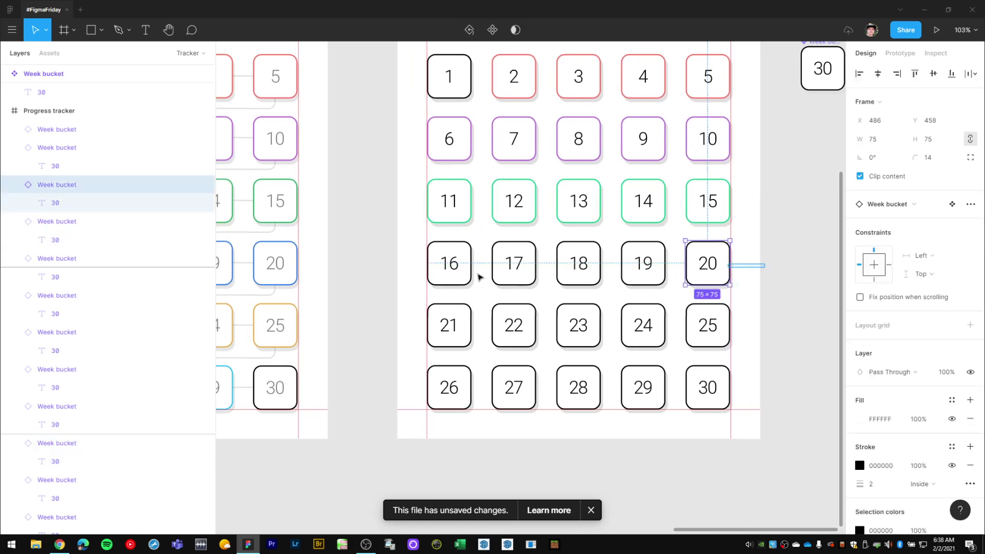
left_click(448, 264, "shift")
scroll(903, 370, "down", 4)
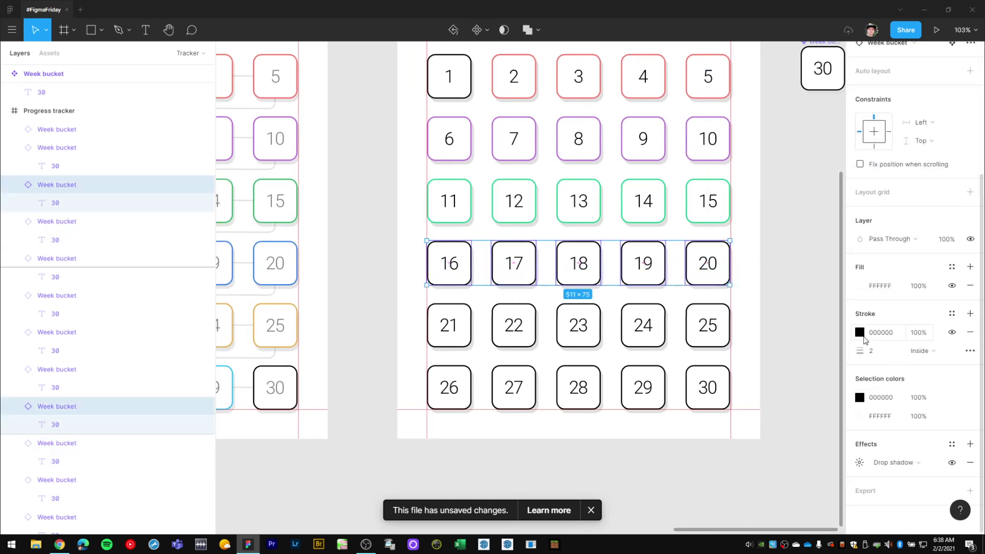
left_click(860, 333)
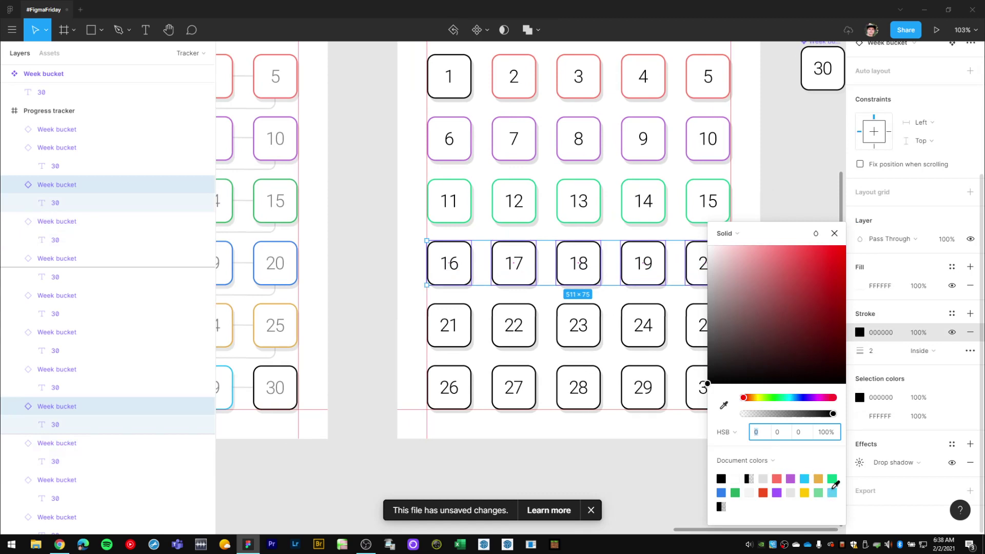
left_click(832, 491)
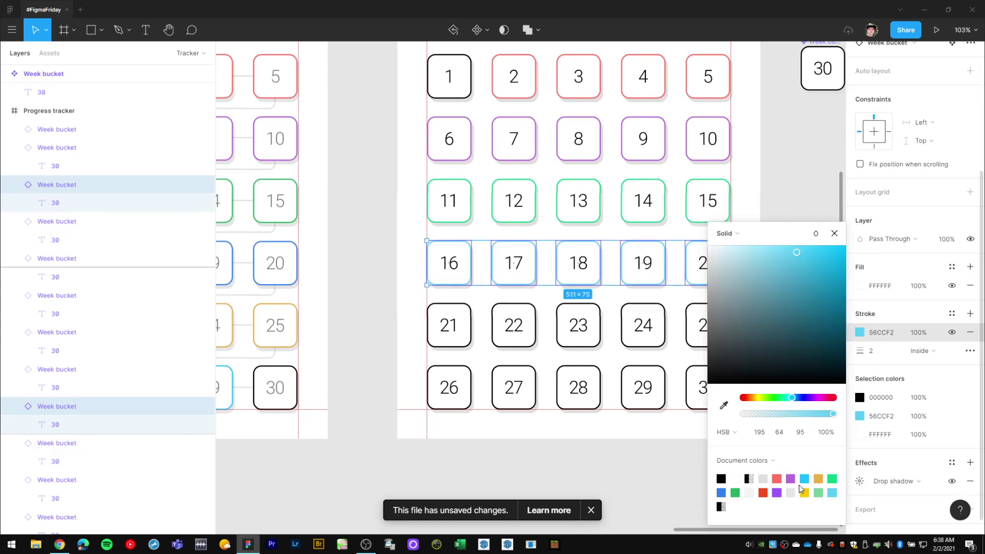
left_click(755, 339)
Step: Give the row of buckets 21–25 an orange outline from the document colours
left_click_drag(765, 333, 425, 315)
scroll(612, 310, "down", 1)
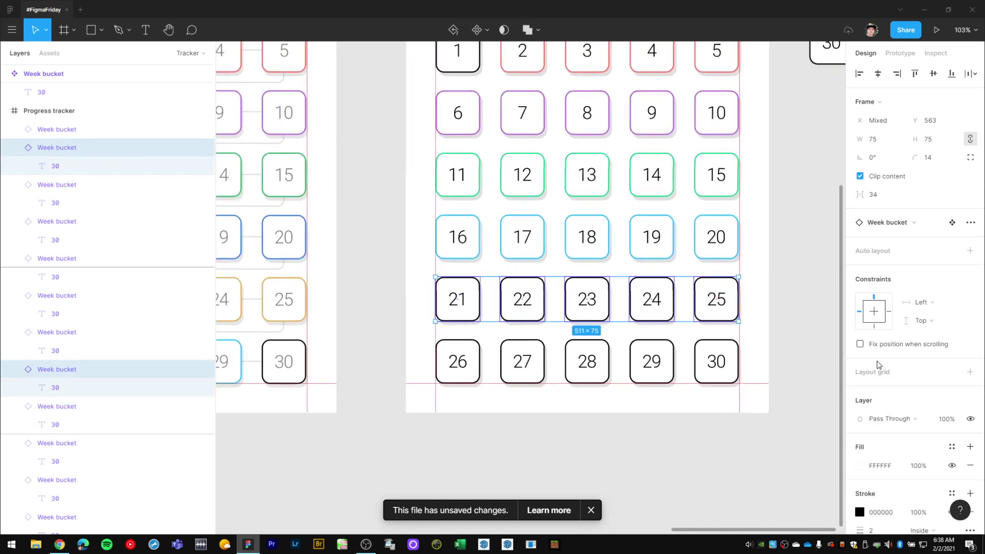
scroll(886, 407, "down", 3)
left_click(859, 334)
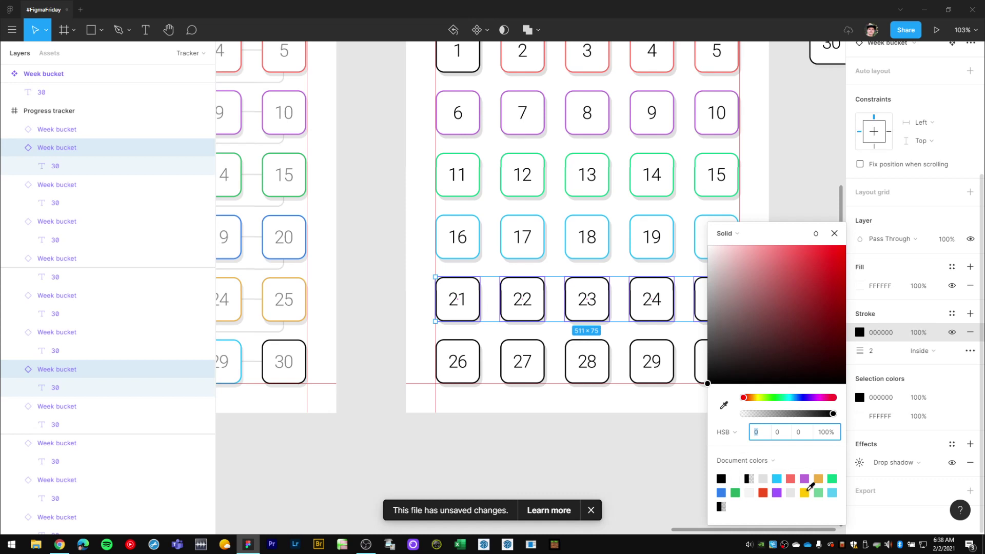
left_click(806, 492)
left_click(819, 478)
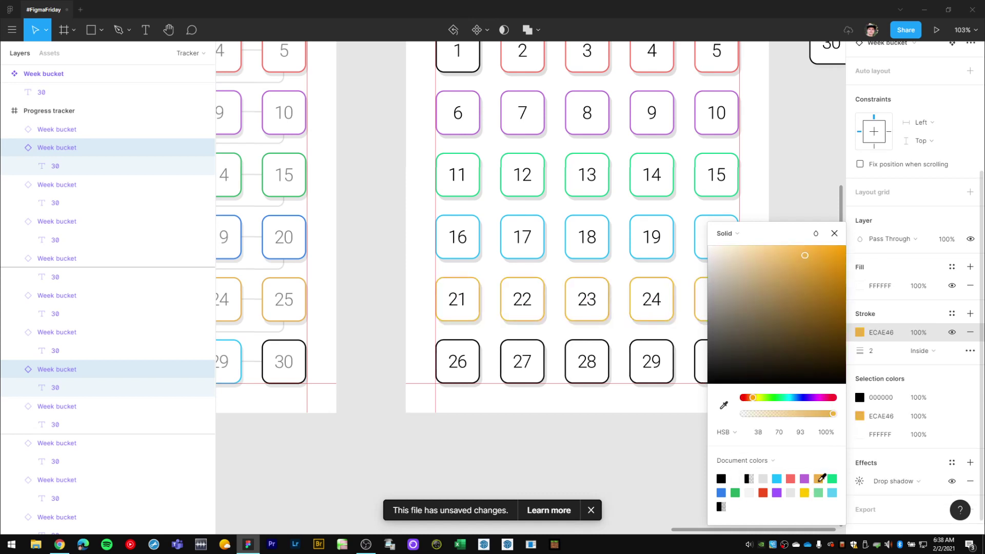
left_click(825, 194)
Step: Select buckets 26–29 and give them the blue document-colour outline
scroll(729, 401, "down", 2)
scroll(729, 400, "left", 2)
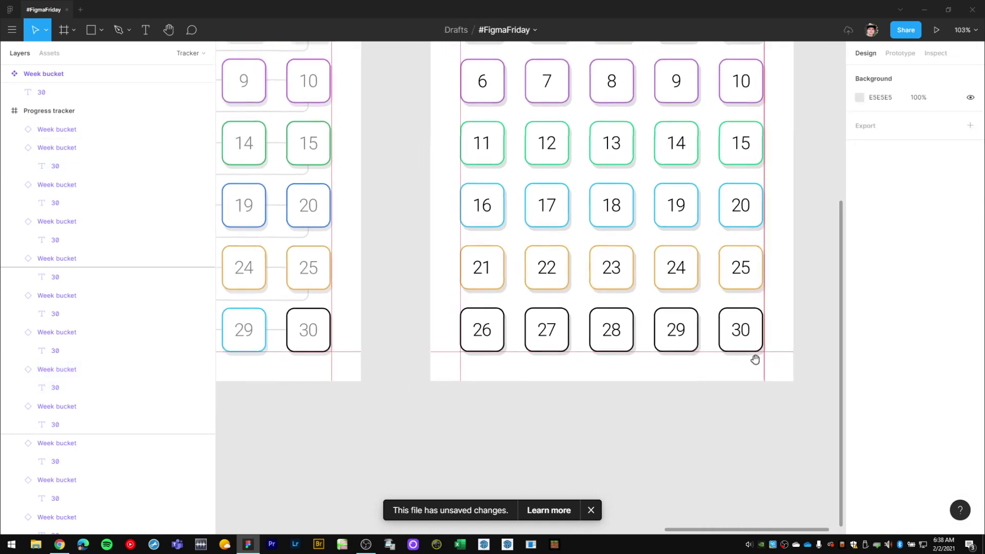
left_click_drag(484, 360, 713, 329)
scroll(725, 407, "up", 4)
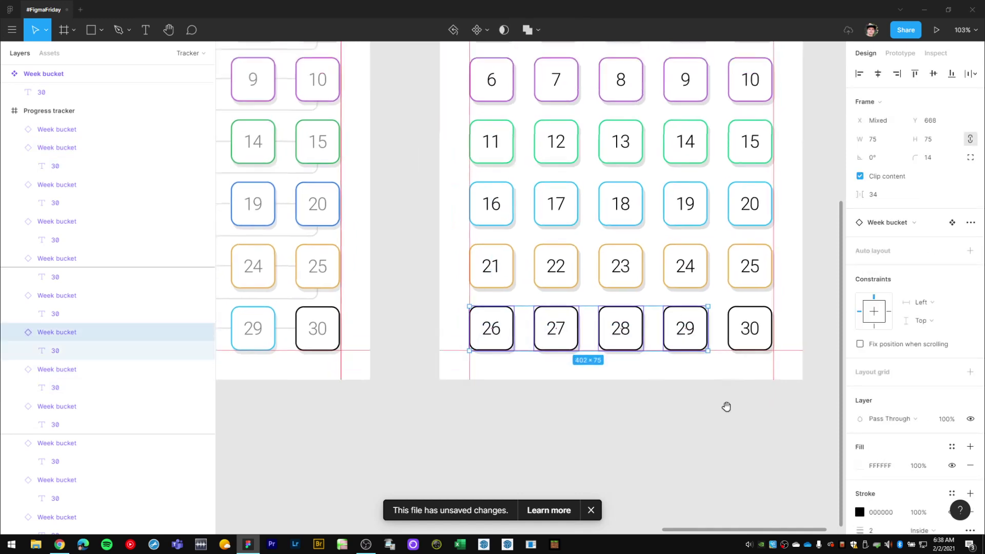
scroll(700, 253, "right", 1)
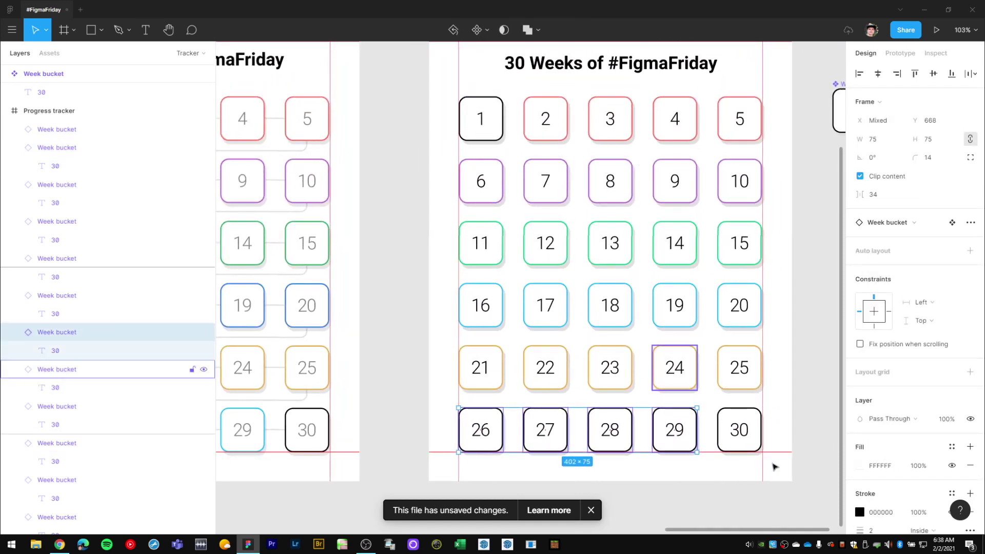
scroll(754, 459, "down", 2)
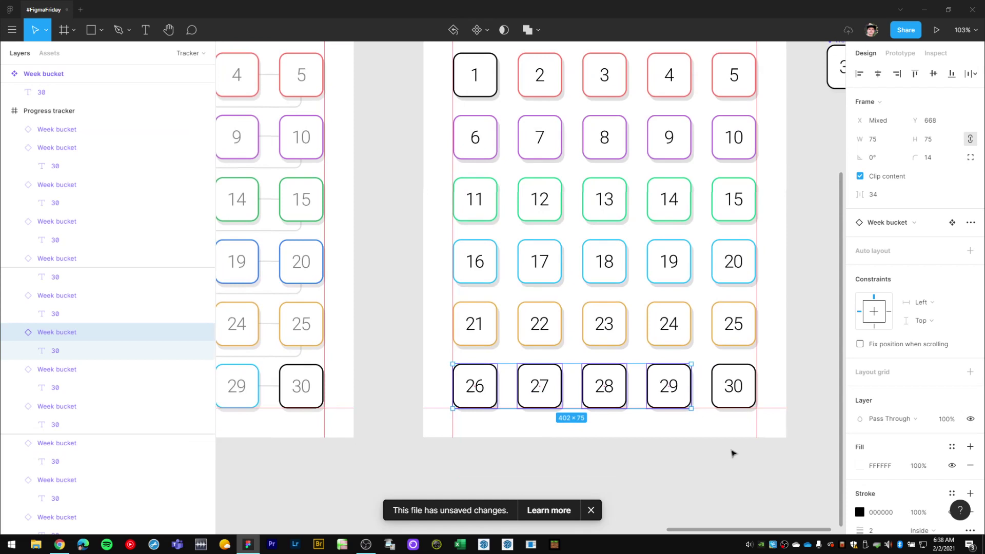
scroll(648, 417, "down", 2)
scroll(649, 418, "left", 1)
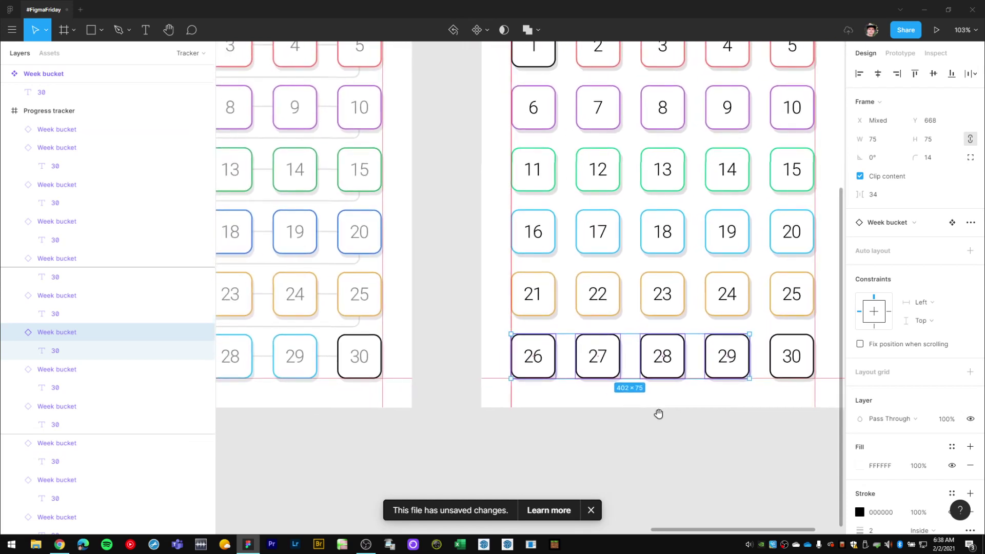
scroll(929, 433, "down", 4)
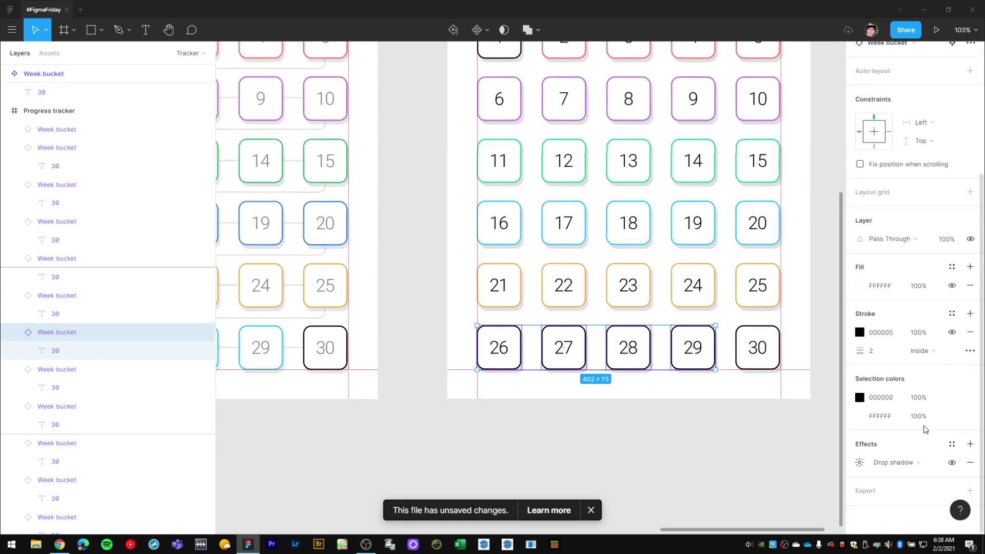
left_click(860, 333)
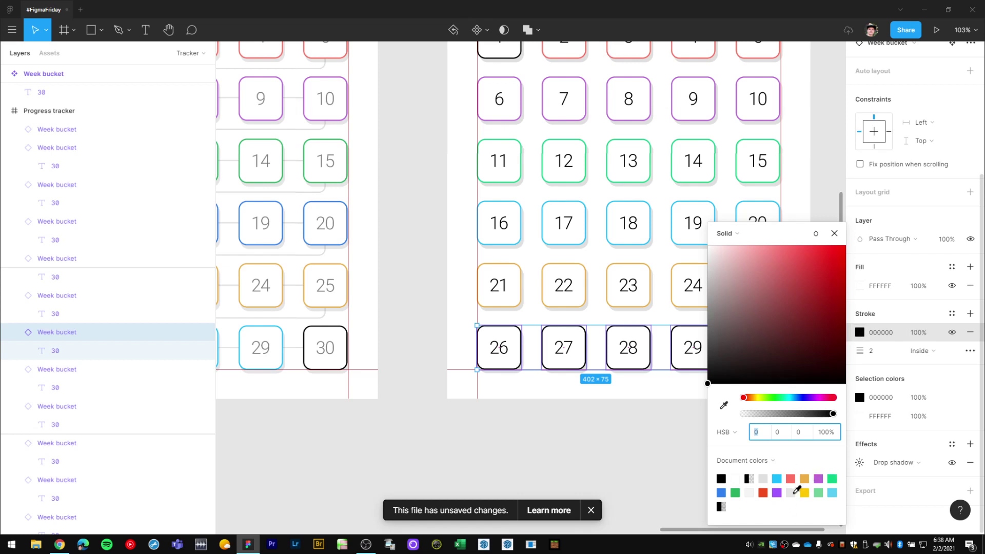
left_click(721, 492)
left_click(618, 448)
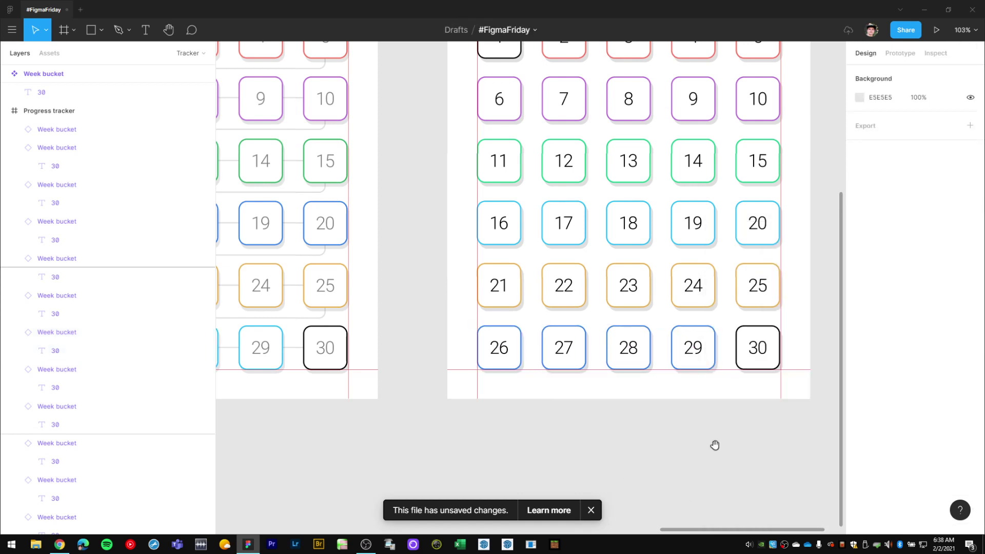
scroll(714, 445, "up", 1)
Step: Draw a horizontal line across the first row from bucket 1 to bucket 5
left_click_drag(706, 205, 657, 272)
scroll(657, 273, "up", 1)
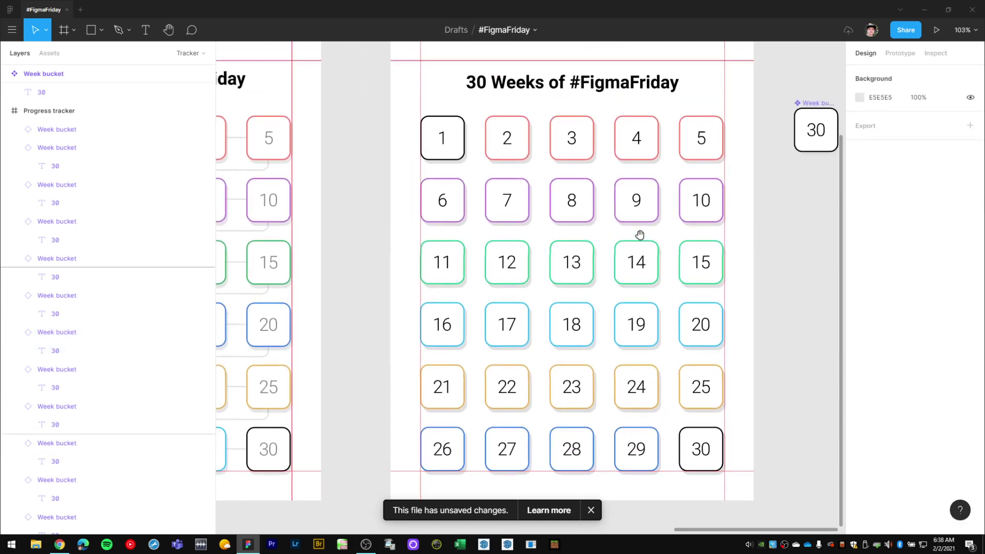
left_click_drag(611, 244, 629, 229)
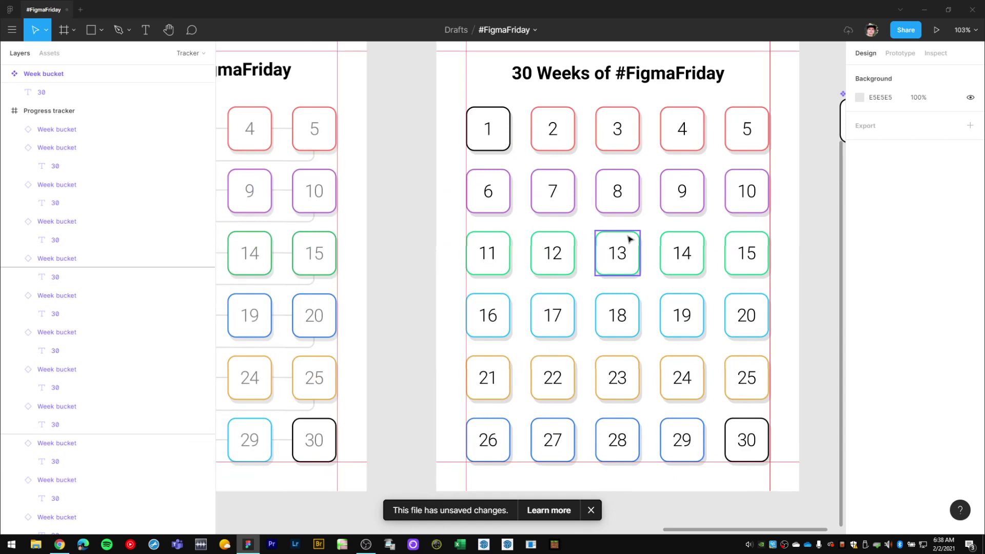
scroll(629, 238, "down", 5)
scroll(666, 218, "left", 3)
scroll(497, 185, "up", 5)
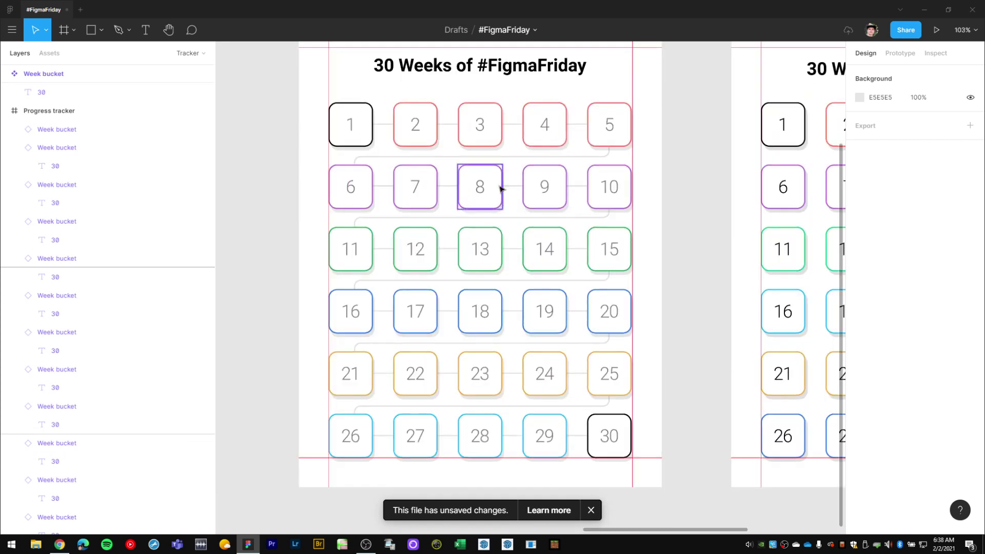
scroll(411, 145, "left", 1)
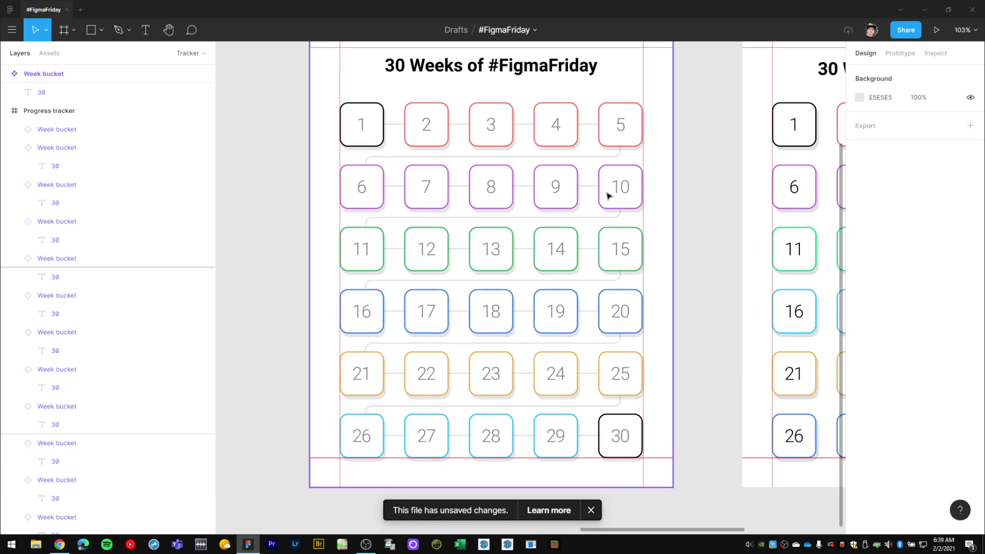
scroll(525, 265, "right", 10)
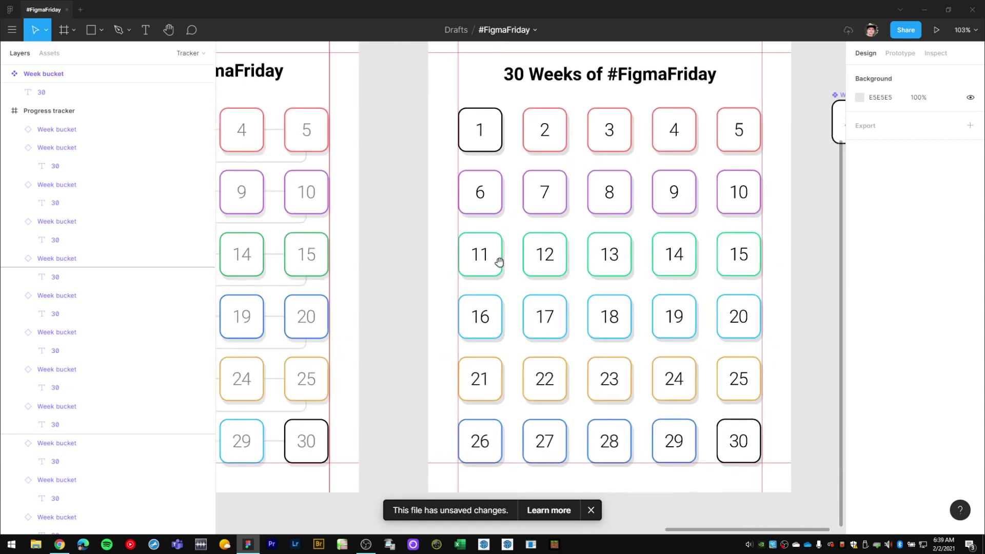
scroll(645, 282, "right", 1)
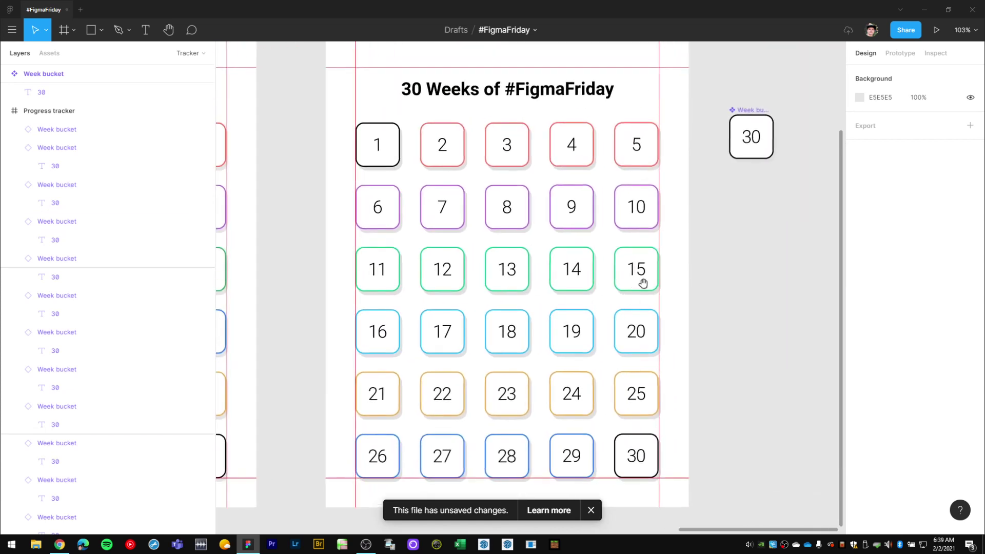
key("l")
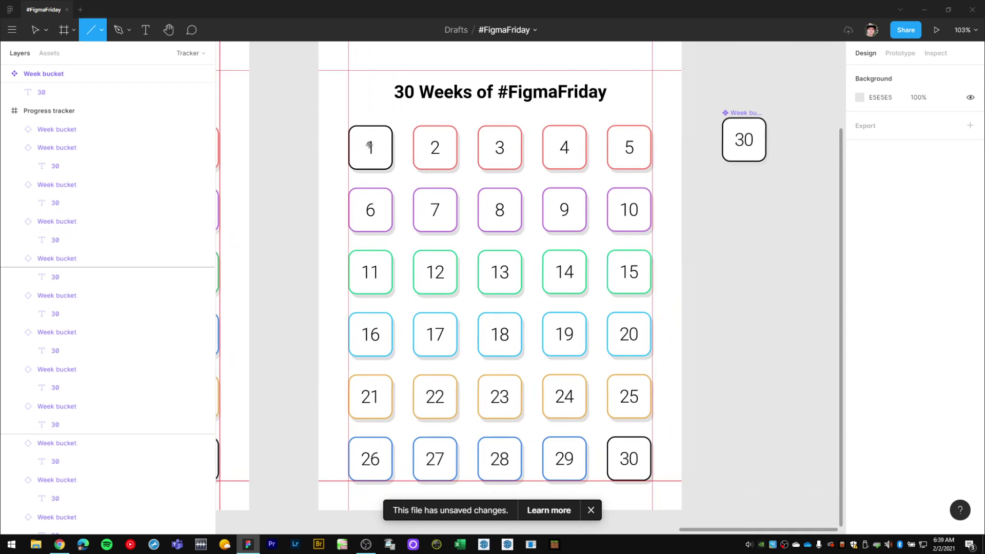
left_click_drag(370, 148, 629, 149)
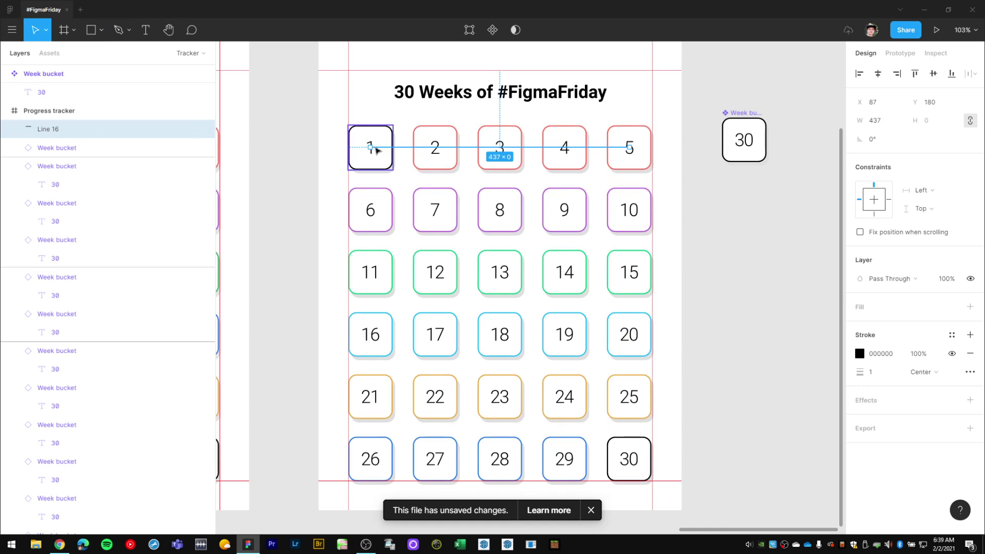
mouse_move(371, 147)
left_mouse_down()
mouse_move(383, 148)
mouse_move(371, 147)
left_mouse_up()
Step: Give the first-row line a light grey E0E0E0 stroke of weight 2
scroll(728, 251, "up", 1)
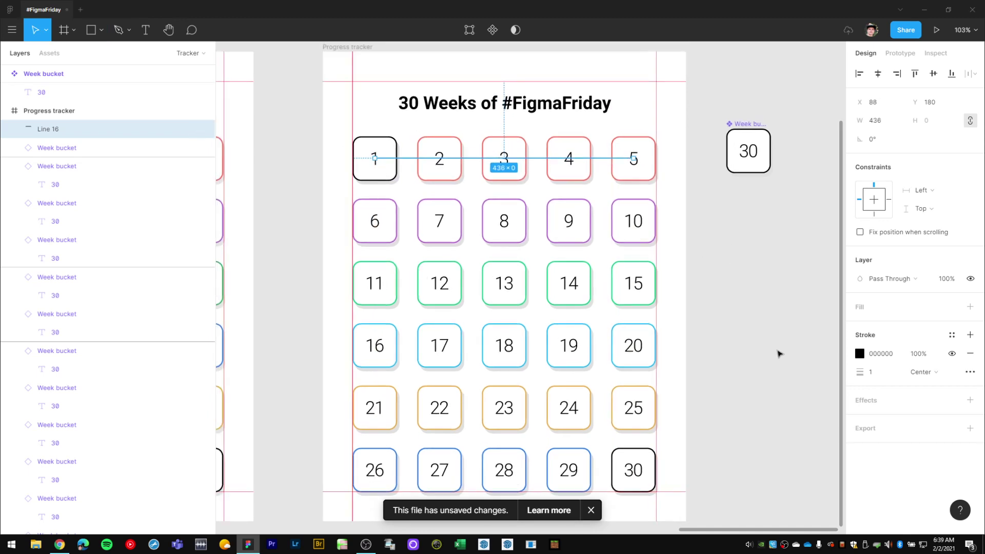
scroll(785, 355, "down", 1)
left_click(861, 355)
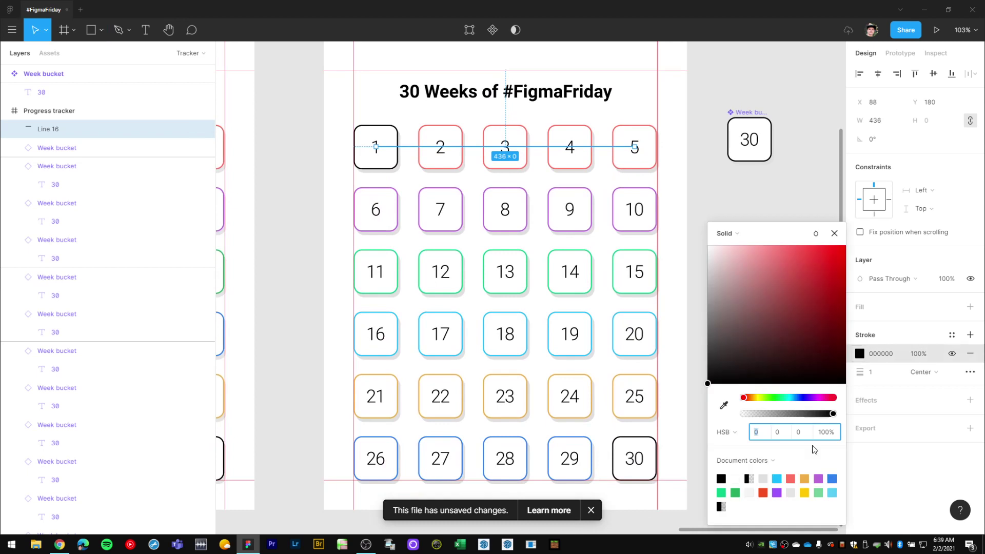
left_click(765, 478)
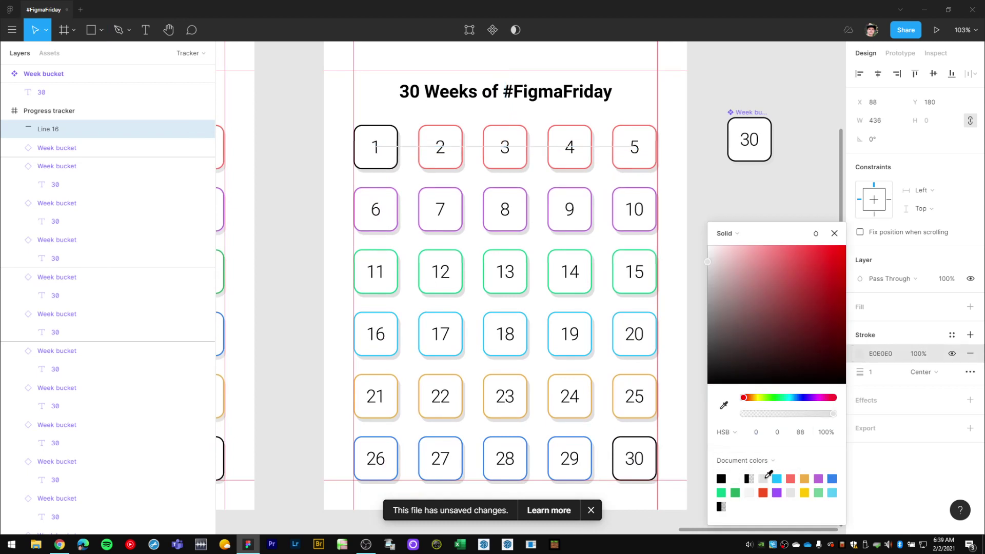
left_click(879, 376)
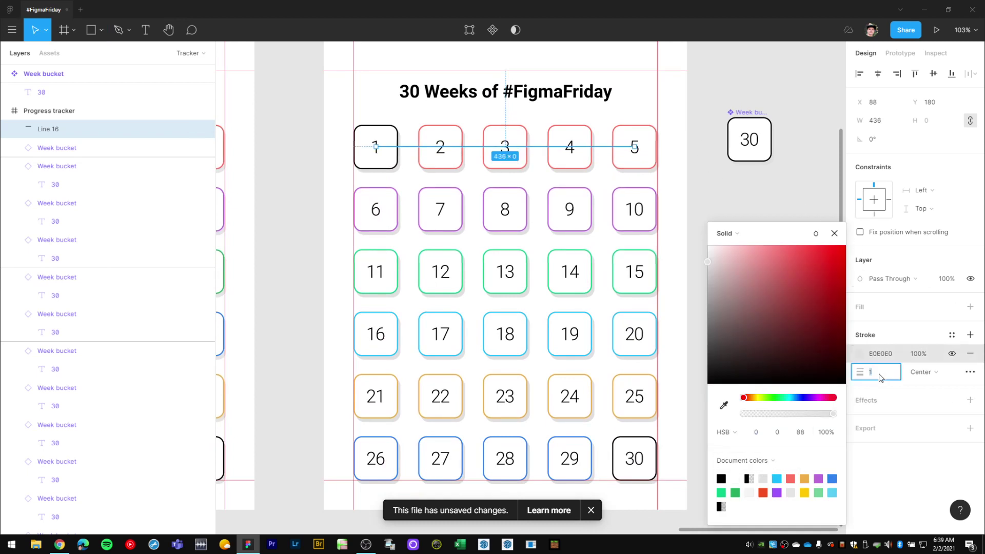
key("Up")
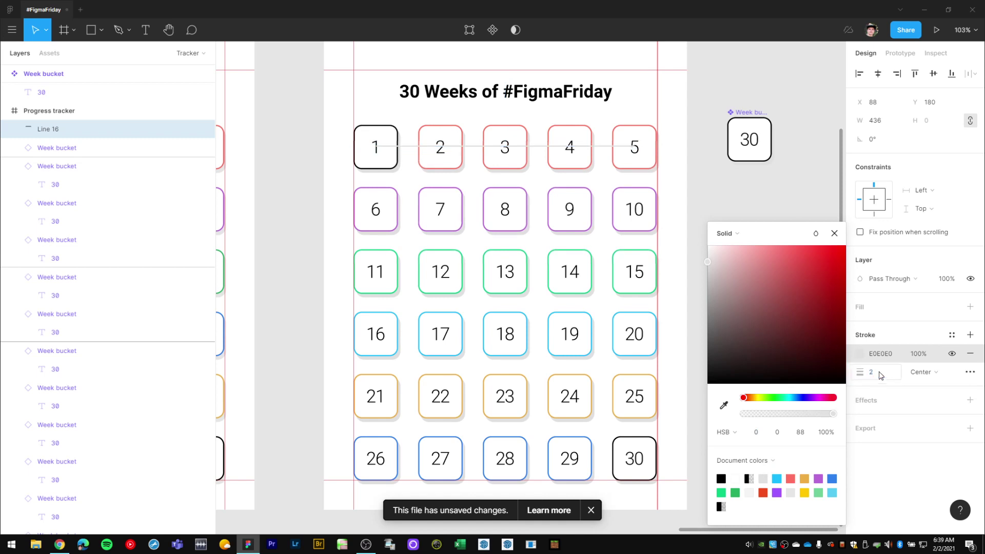
left_click(707, 148)
left_click(603, 148)
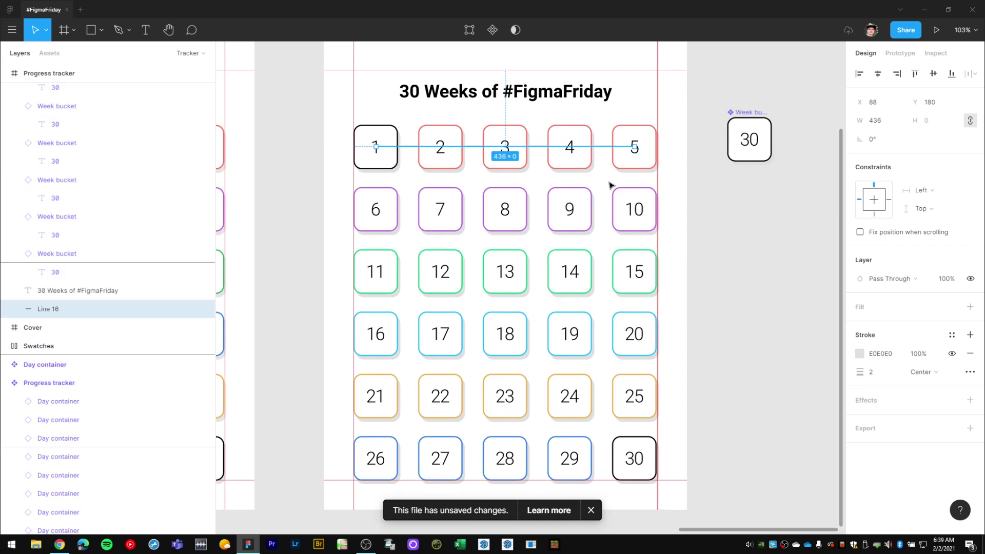
Step: Copy the first-row connector line down onto the other five rows, creating Lines 16–21
left_click(731, 240)
scroll(667, 185, "left", 2)
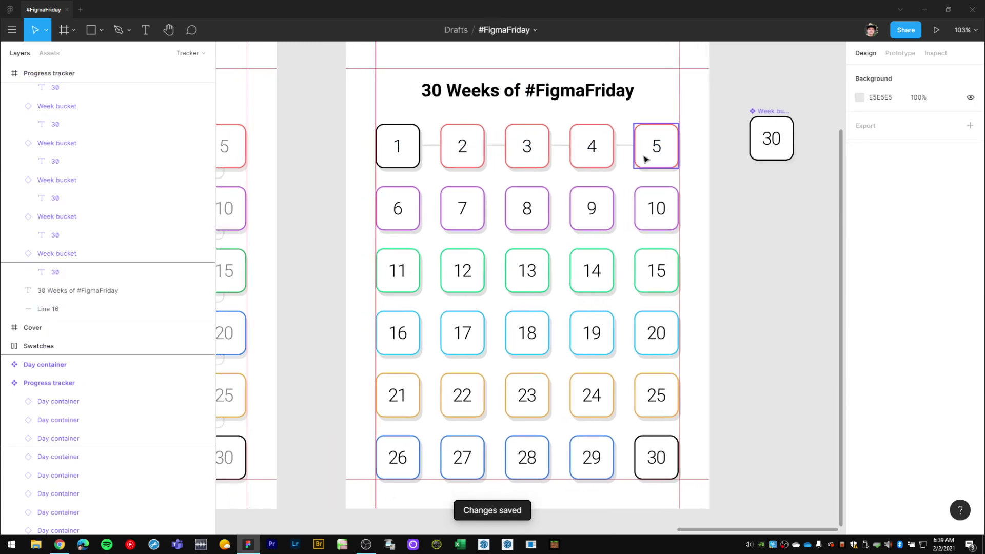
left_click(623, 148)
left_click(653, 164, "shift")
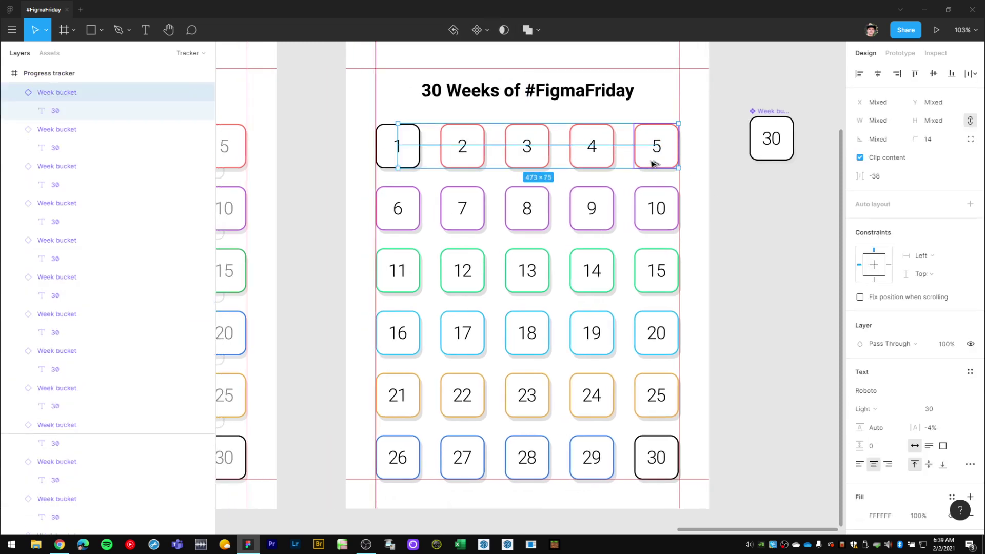
left_click(706, 180)
left_click(631, 148)
left_click_drag(629, 149, 627, 214)
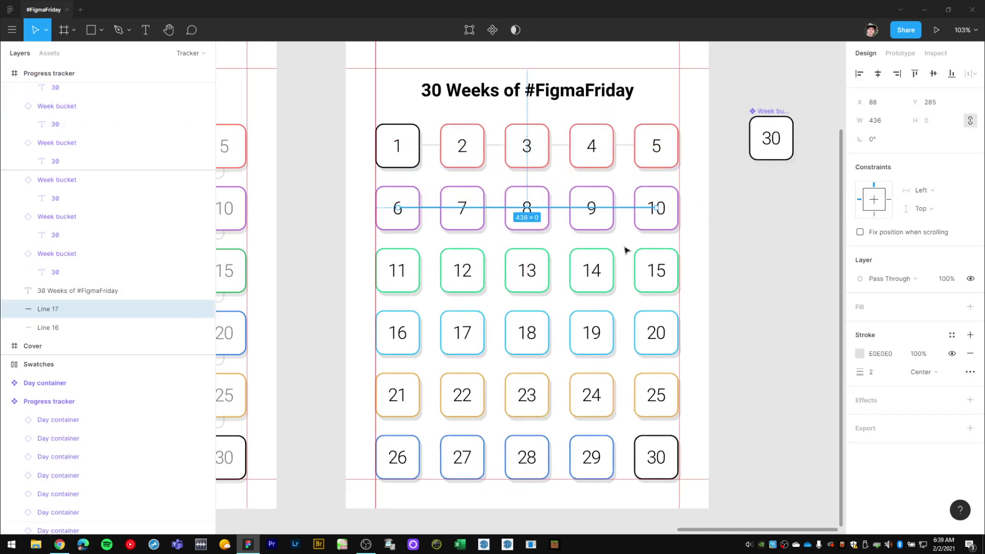
key("ctrl+d")
key("ctrl+d")
key("ctrl+d")
key("ctrl+d")
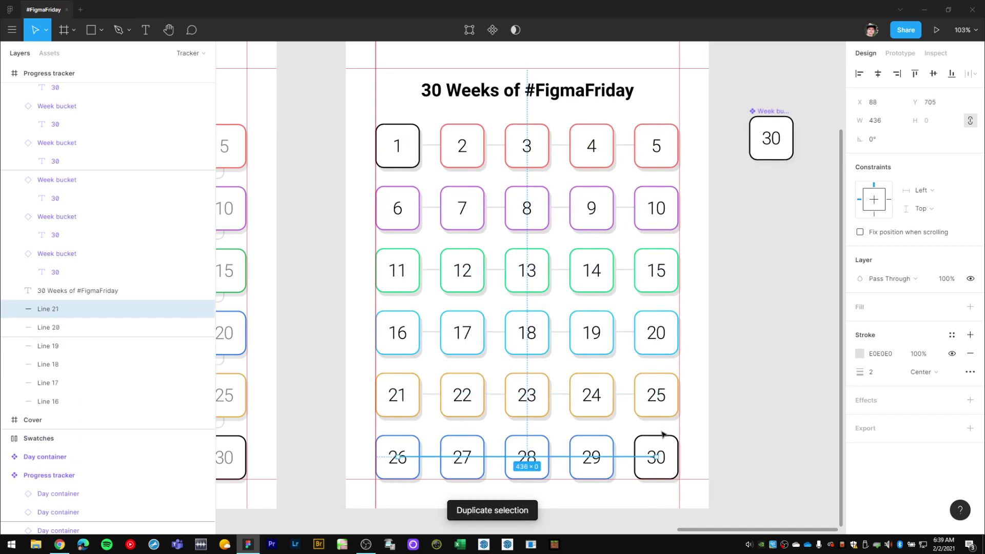
left_click(625, 471)
left_click_drag(625, 464, 631, 144)
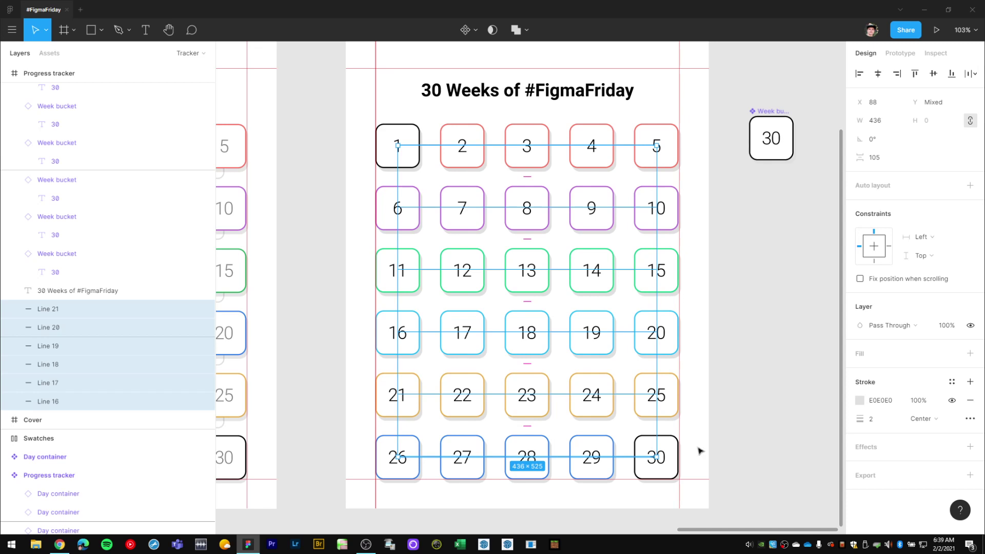
left_click(749, 444)
scroll(734, 422, "left", 10)
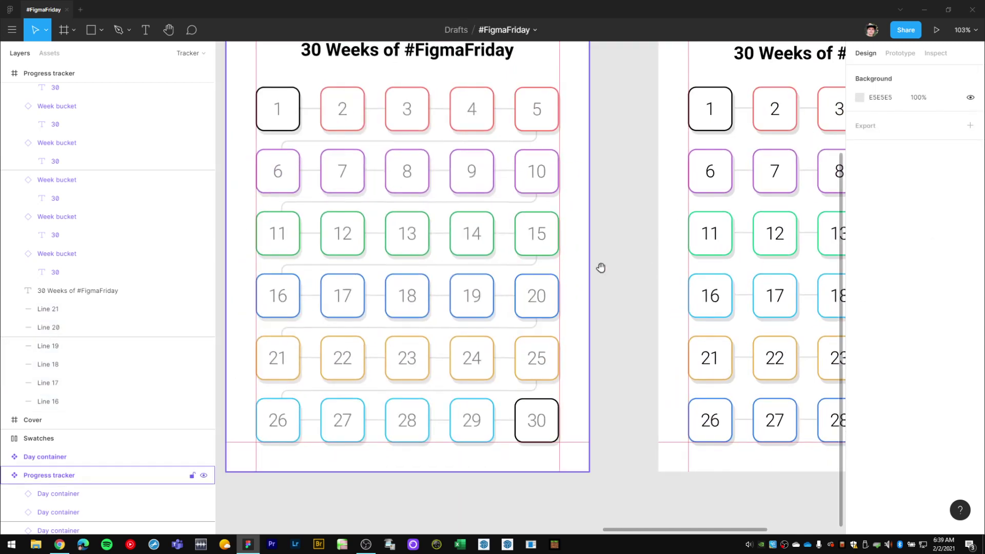
left_click(623, 163)
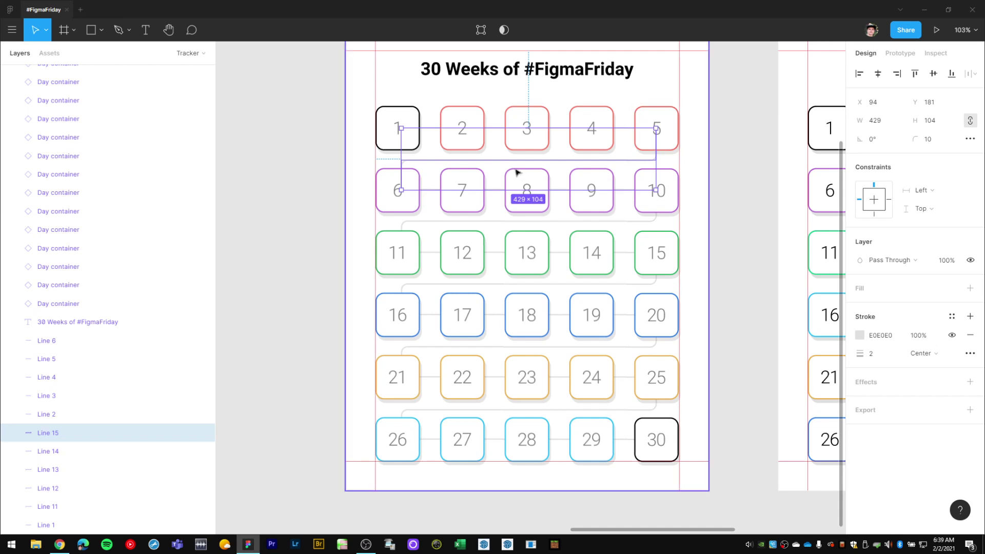
left_click(304, 205)
scroll(570, 291, "right", 4)
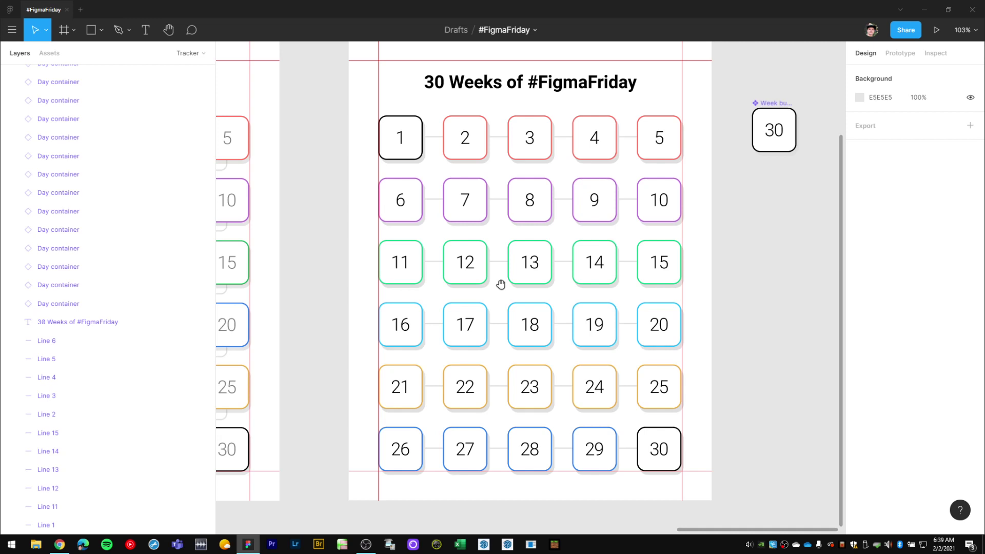
scroll(501, 284, "right", 5)
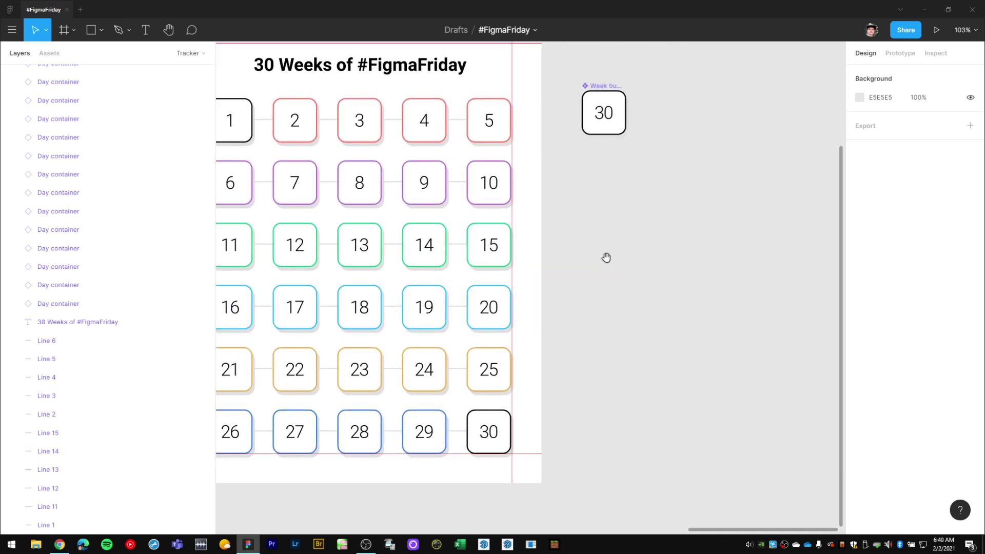
left_click_drag(606, 258, 620, 261)
Step: Draw a temporary grey guide rectangle beside the week bucket
key("l")
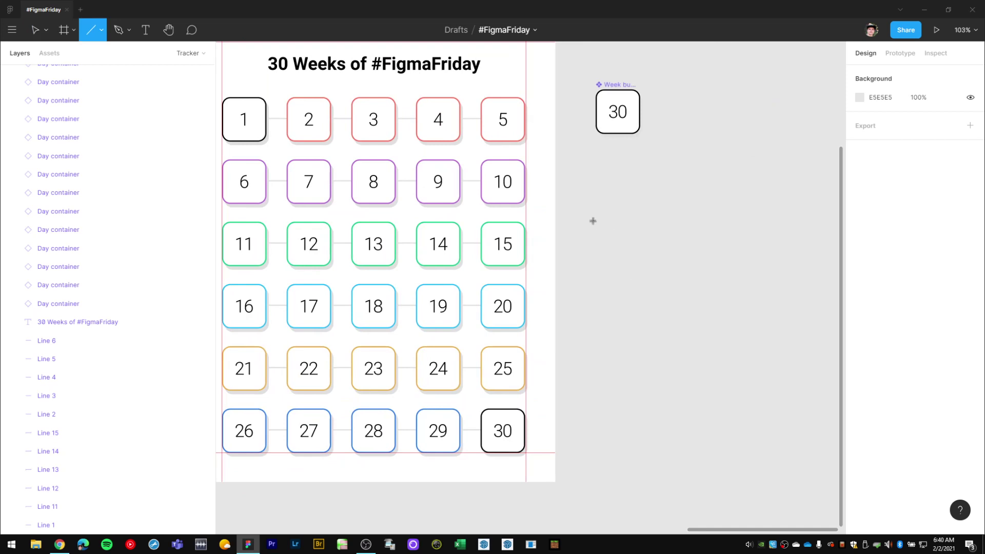
key("r")
left_click_drag(605, 206, 641, 251)
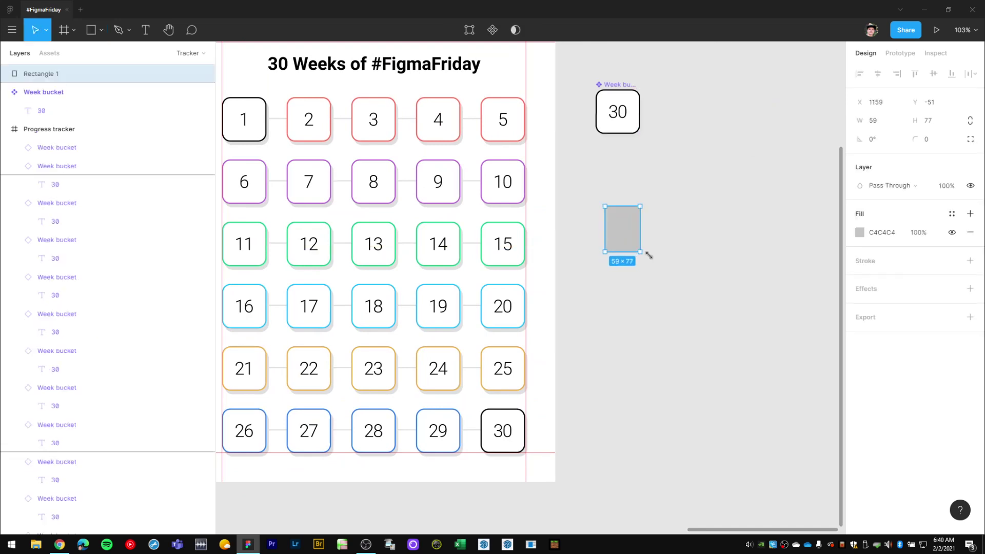
left_click(704, 241)
Step: Draw a horizontal line starting at the guide box's right edge
key("l")
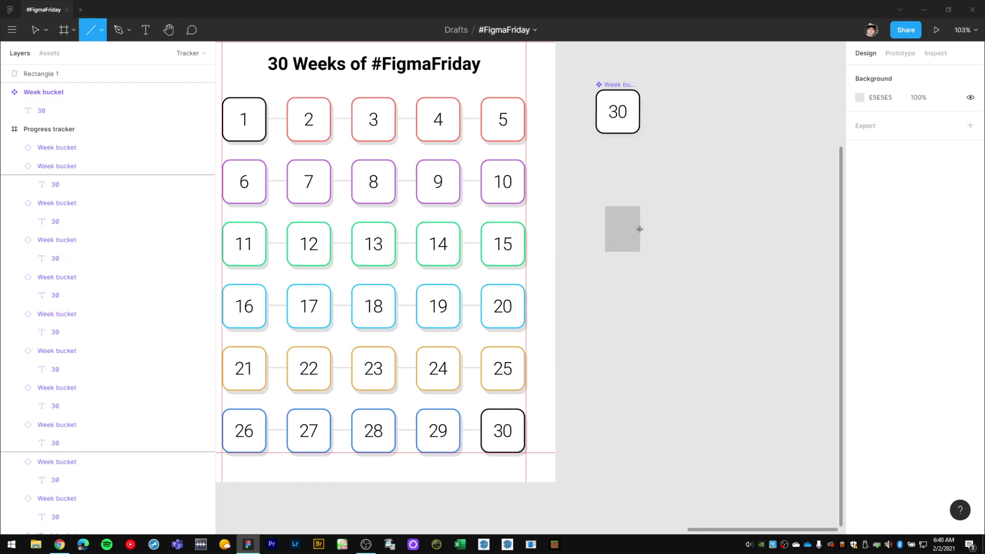
left_click_drag(641, 229, 727, 228)
left_click(686, 254)
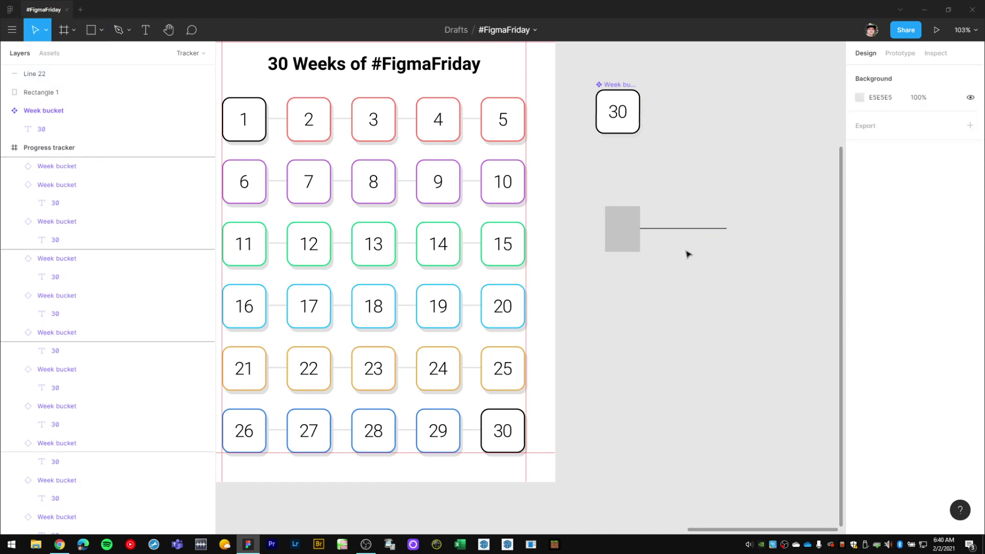
left_click(671, 226)
left_click(631, 242, "shift")
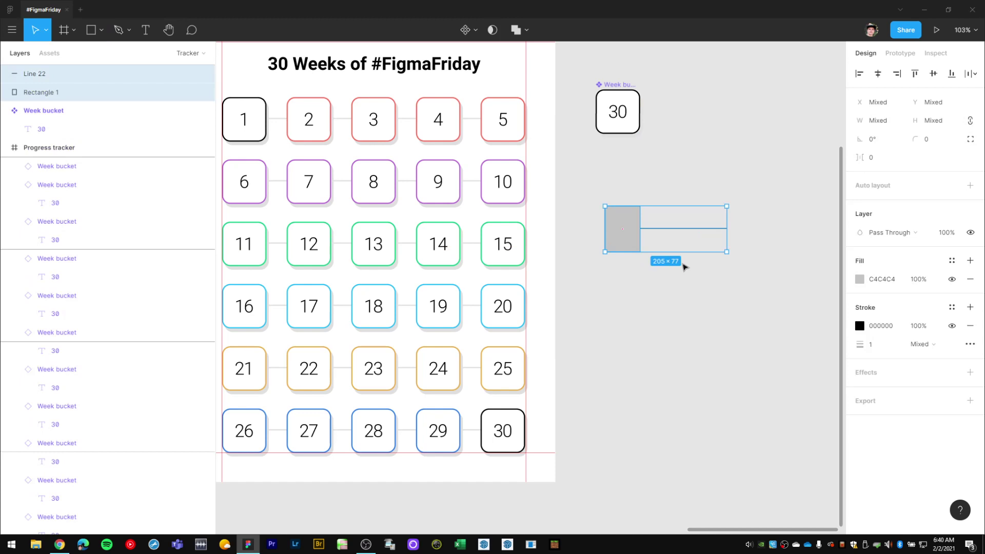
left_click(695, 287)
left_click(683, 229)
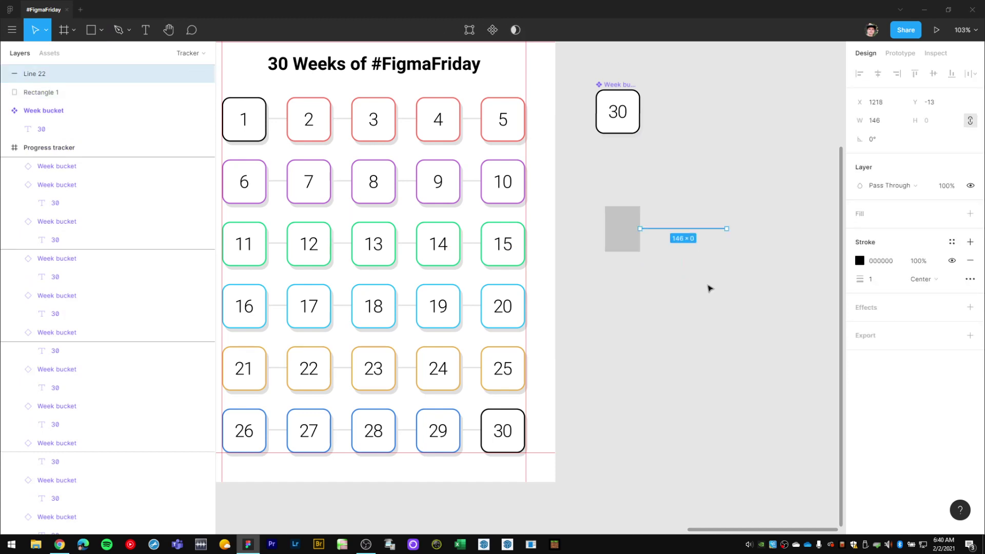
Step: Extend the line's path with an upward vertical segment using the Pen tool
key("Return")
scroll(695, 249, "up", 5)
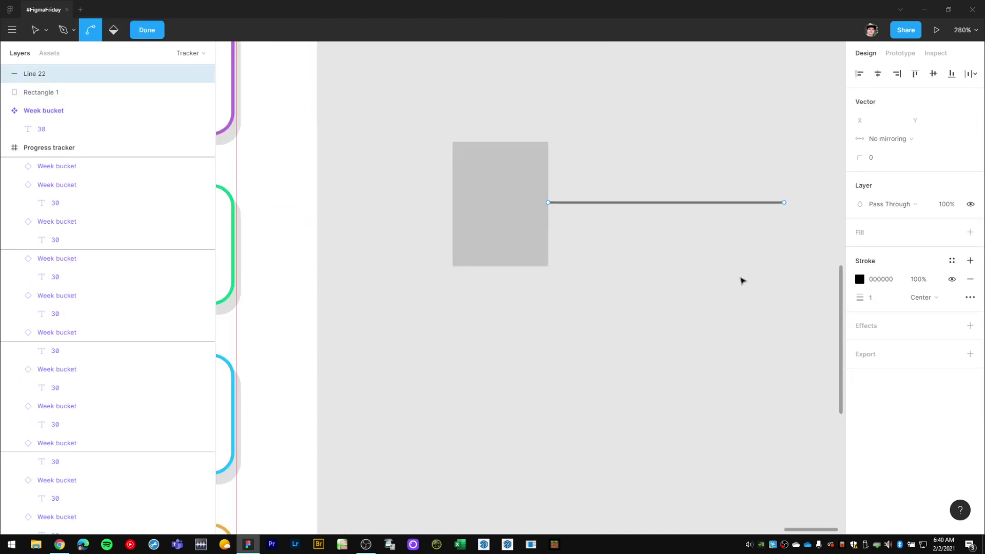
left_click_drag(740, 279, 597, 308)
key("p")
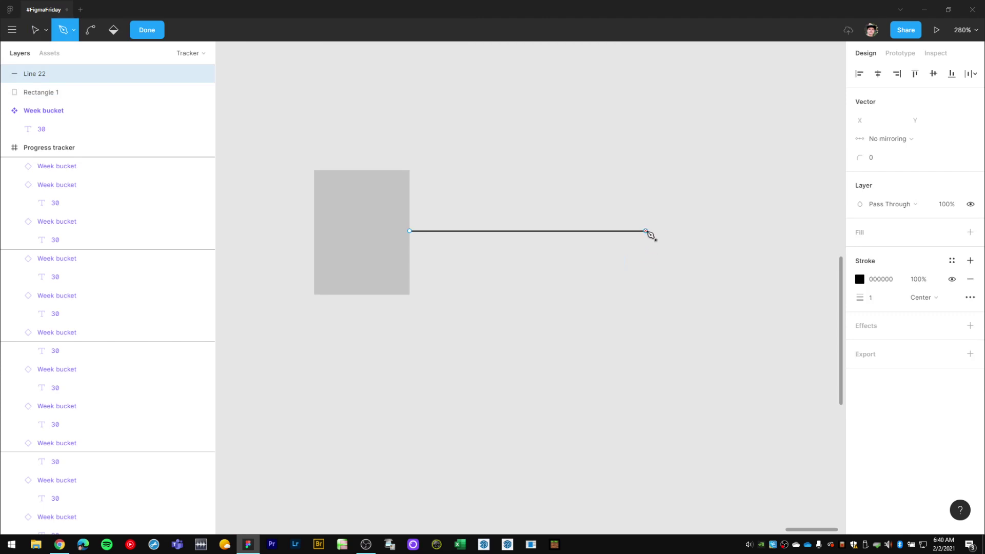
left_click(645, 231)
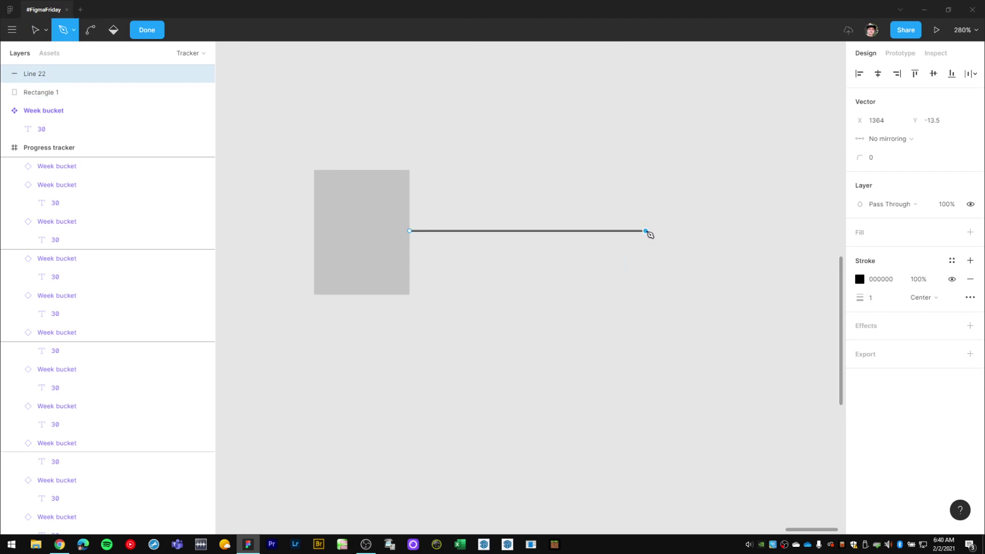
left_click(646, 170)
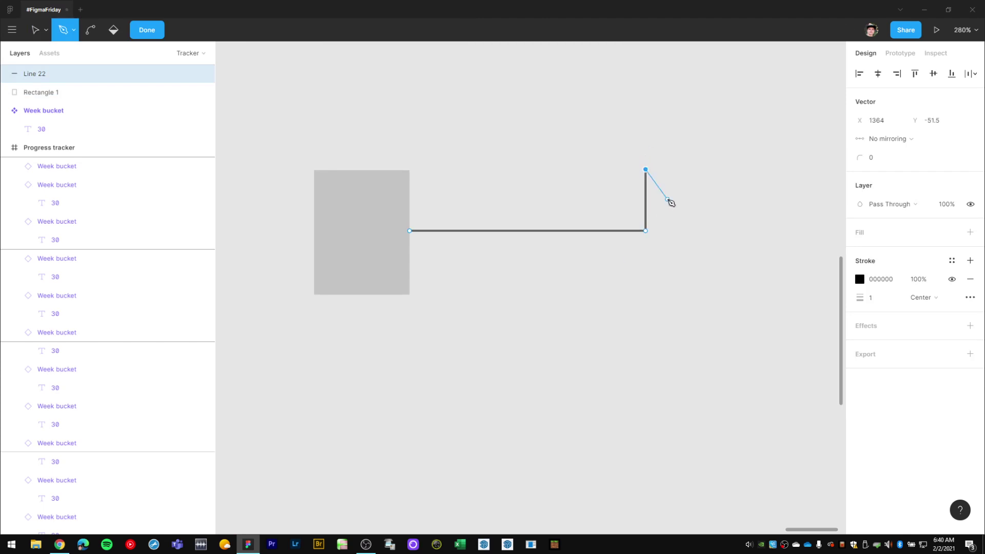
key("Escape")
key("Escape")
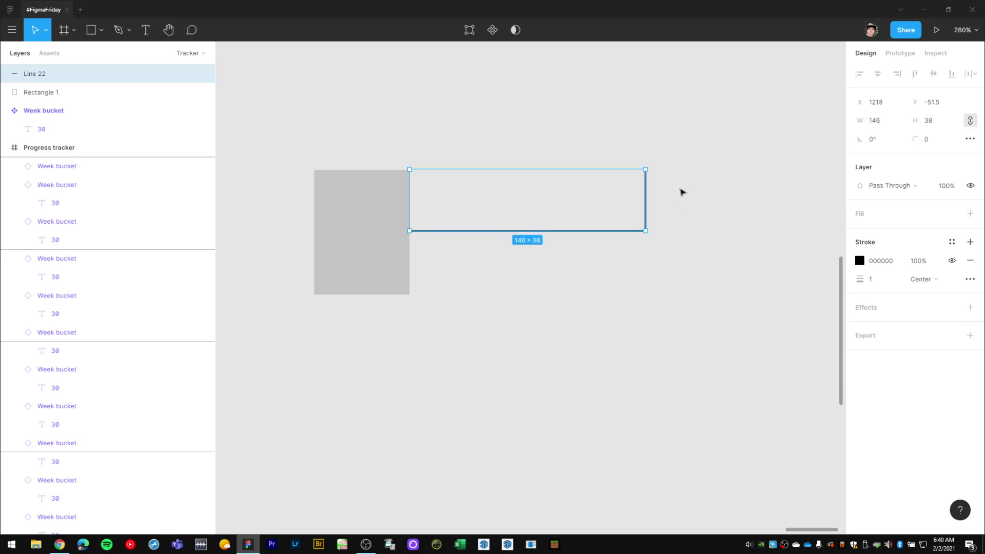
Step: Resize the connector to match the guide box's width and nudge its top down
key("Return")
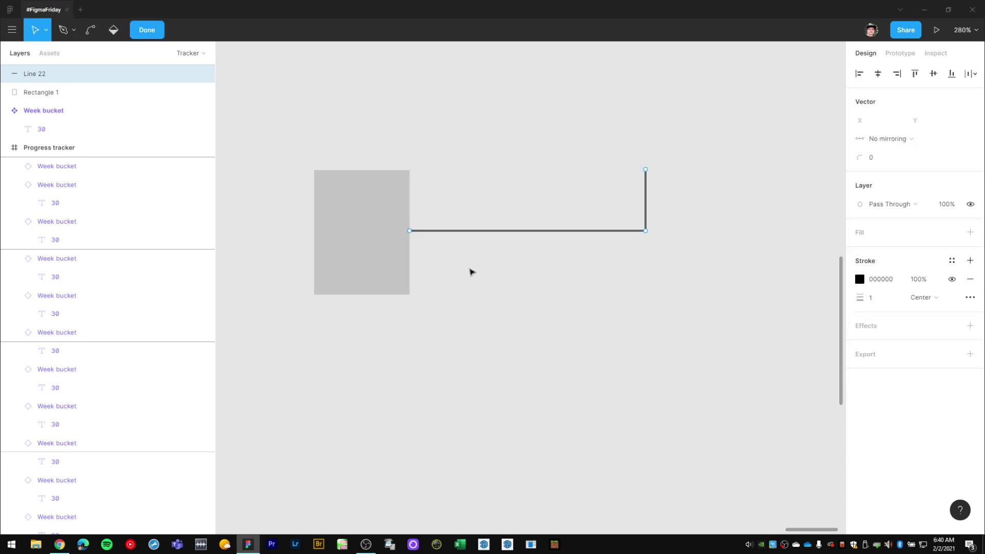
key("Escape")
left_click(515, 237)
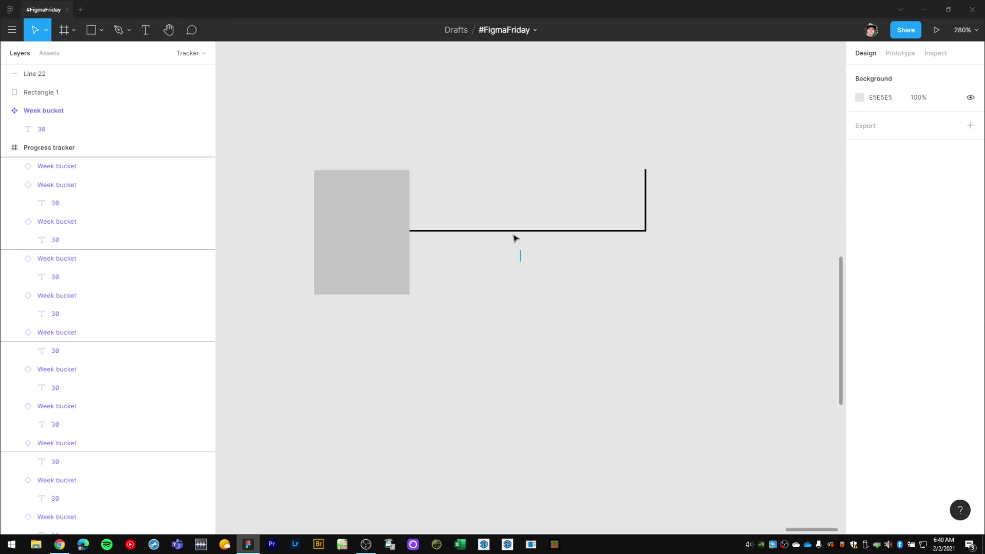
left_click(446, 229)
left_click_drag(408, 214, 314, 213)
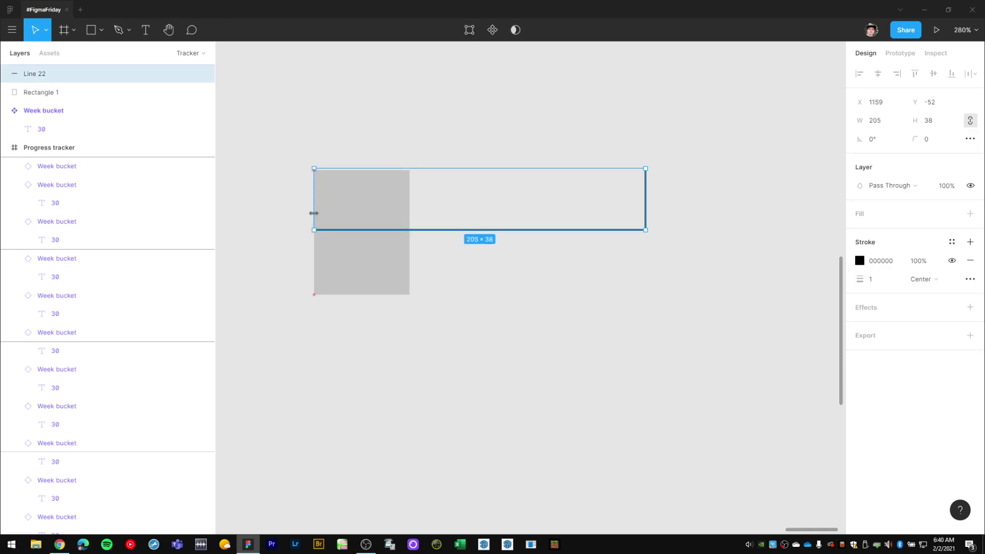
left_click_drag(644, 206, 409, 206)
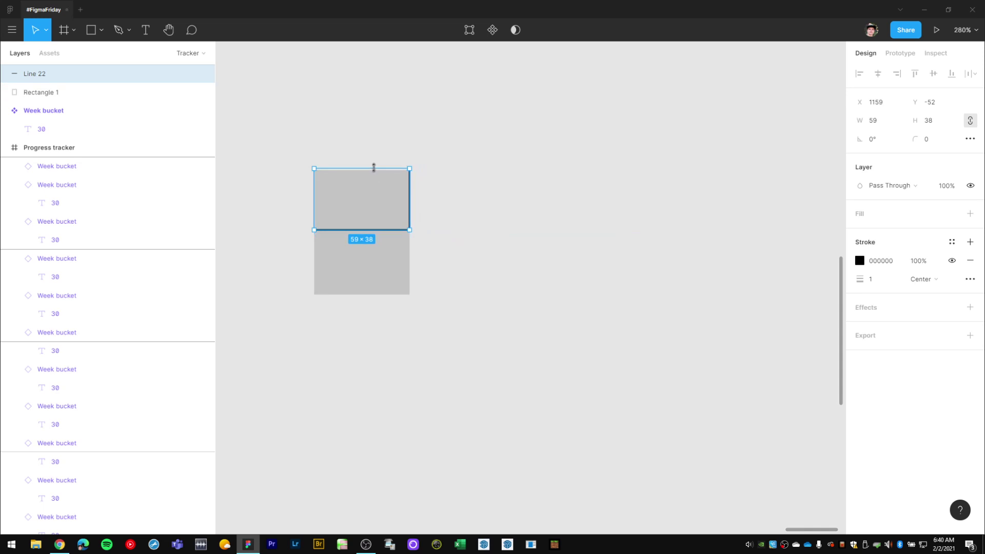
left_click_drag(374, 167, 373, 169)
Step: Continue the path from its left end down to the guide box's bottom edge
scroll(768, 275, "left", 3)
scroll(768, 275, "up", 3)
scroll(525, 293, "right", 3)
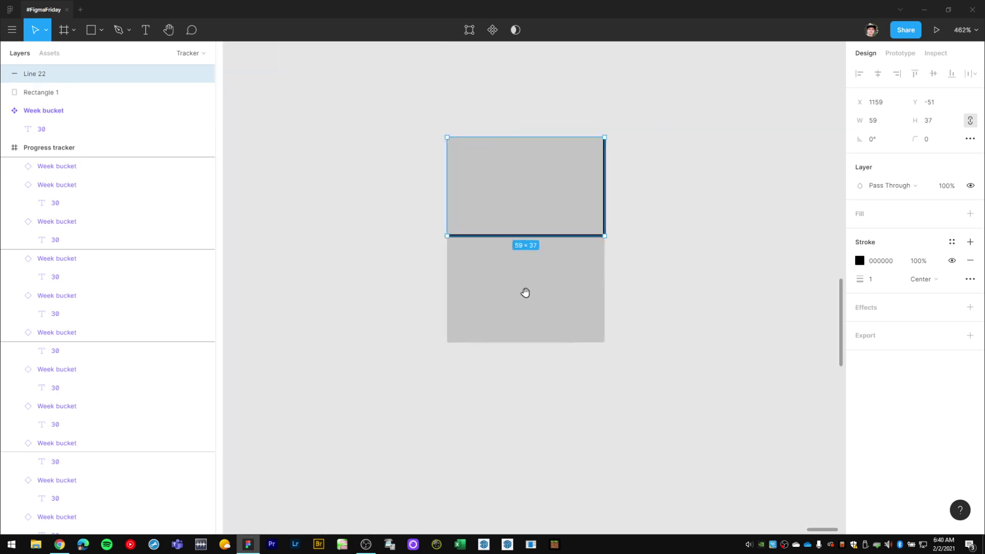
scroll(526, 292, "right", 2)
key("Return")
key("p")
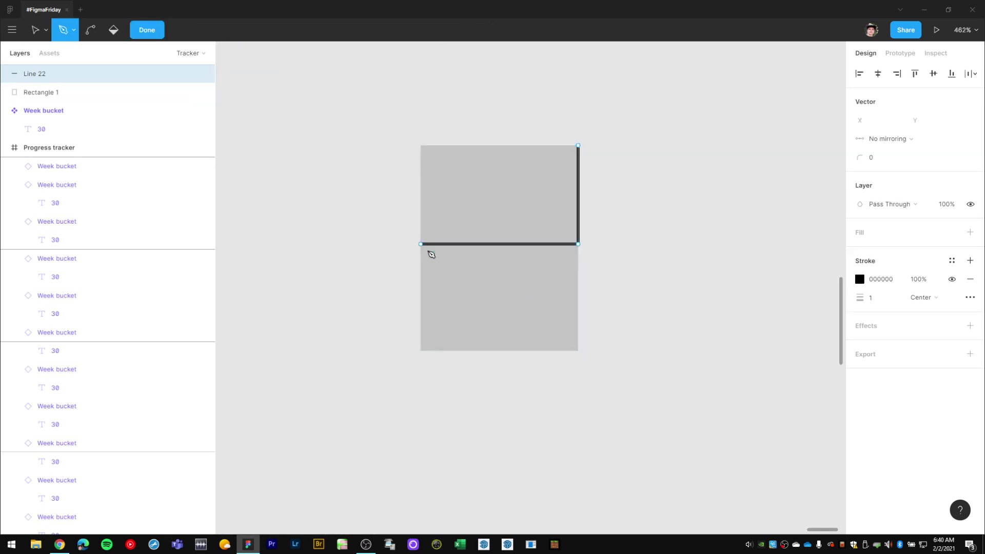
left_click(421, 244)
left_click(421, 351)
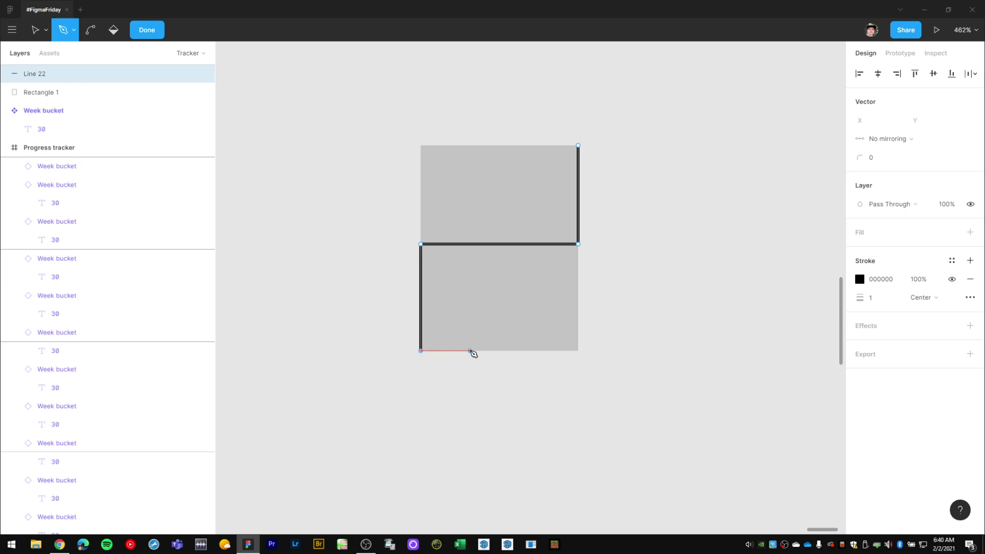
key("Escape")
Step: Delete the grey placeholder rectangle
left_click(669, 322)
left_click(530, 277)
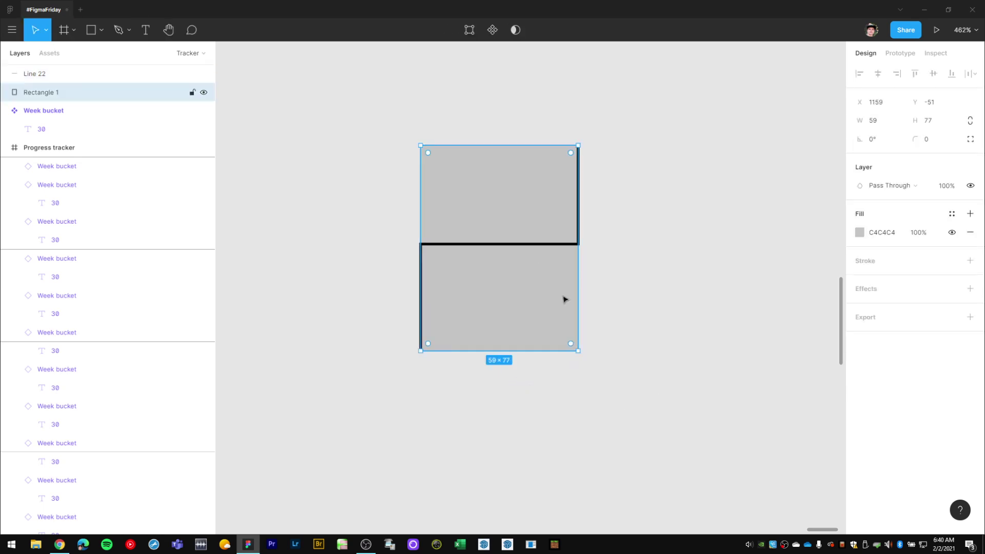
key("Delete")
Step: Give the stepped connector a light grey stroke of weight 2
left_click(566, 246)
left_click(884, 279)
type("2")
key("Return")
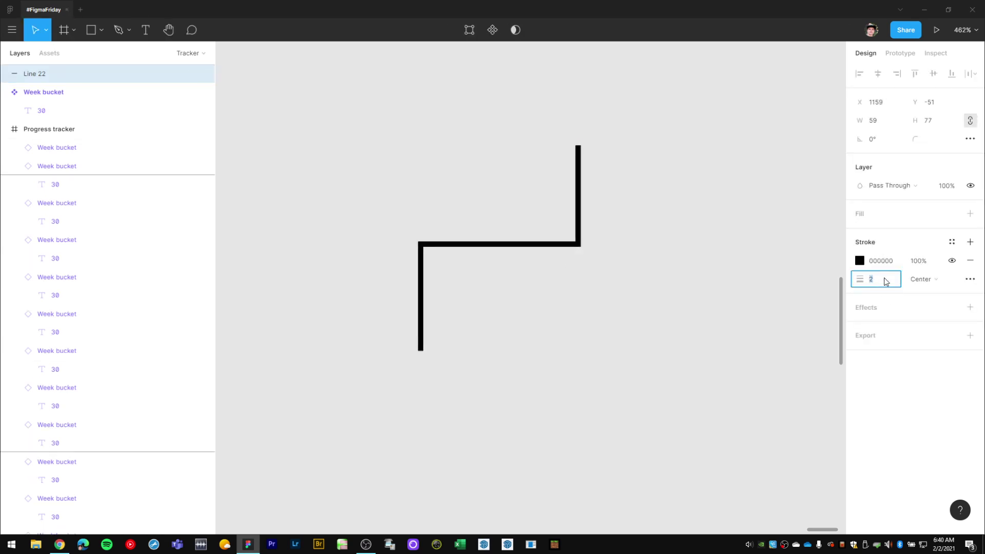
left_click(860, 261)
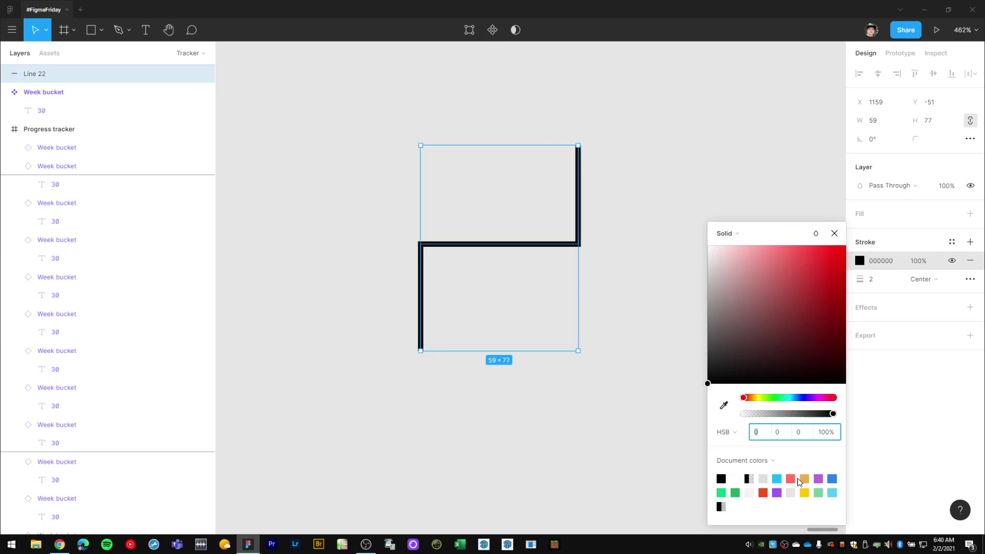
left_click(555, 405)
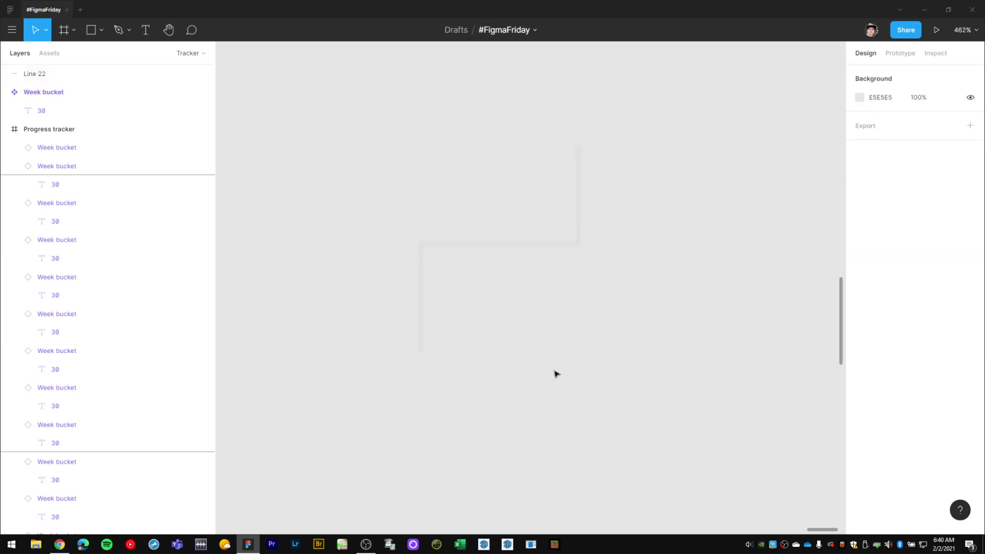
Step: Move the new connector line between rows one and two and widen it to span boxes 5 and 10
scroll(559, 376, "down", 5)
scroll(701, 312, "left", 3)
left_click_drag(717, 331, 653, 204)
scroll(654, 205, "left", 2)
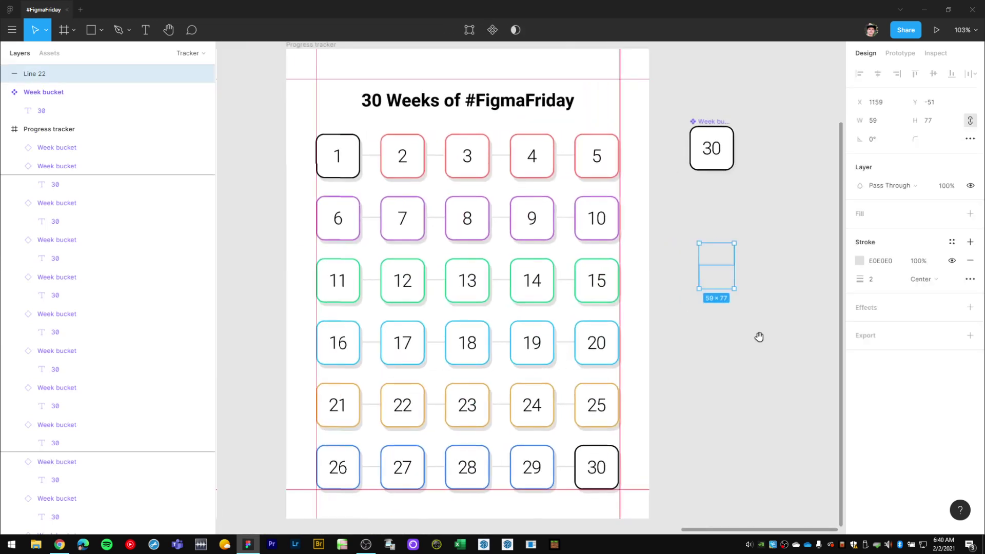
scroll(749, 273, "up", 1)
left_click_drag(741, 266, 361, 189)
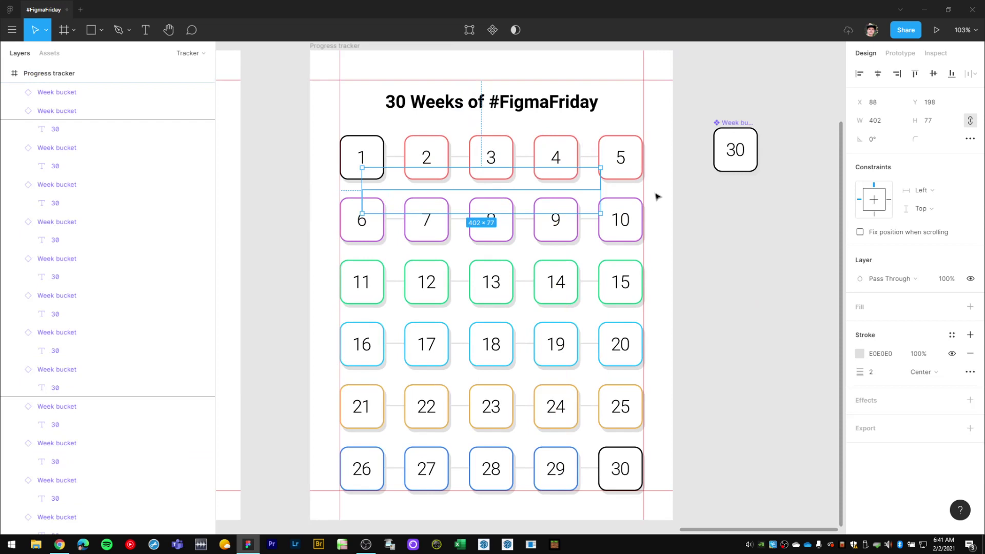
left_click_drag(601, 190, 619, 189)
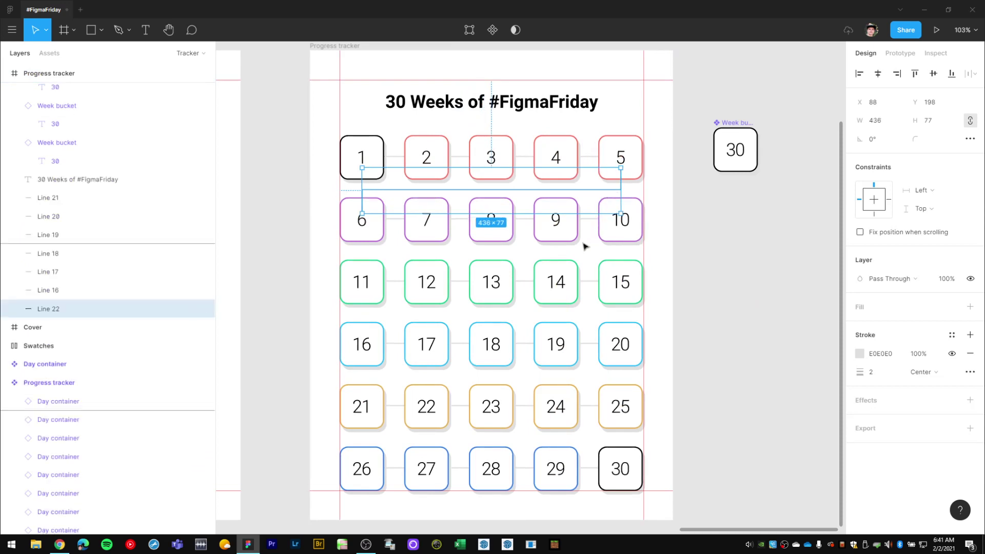
left_click(725, 216)
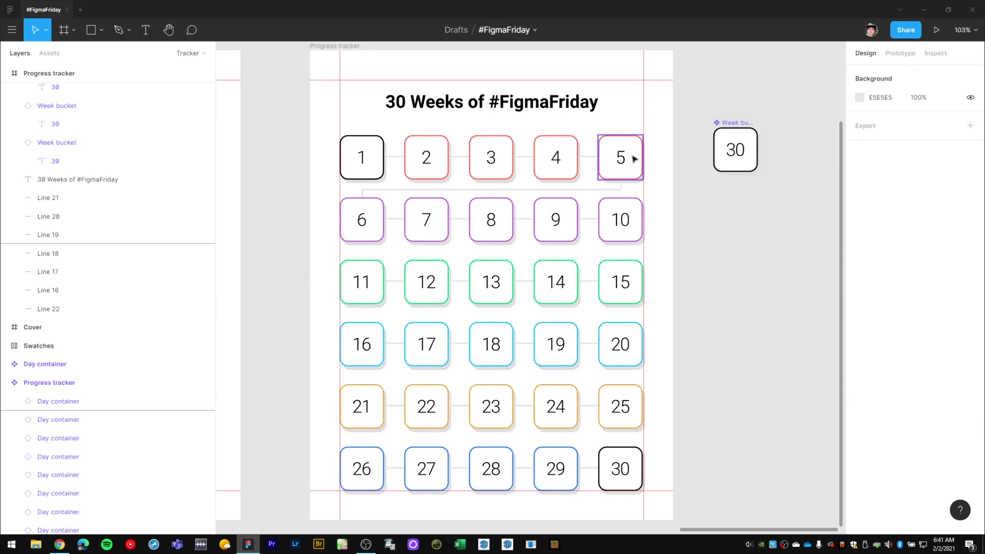
Step: Check the existing week 5–6 connector, then give the new connector a 10 corner radius
scroll(310, 281, "left", 8)
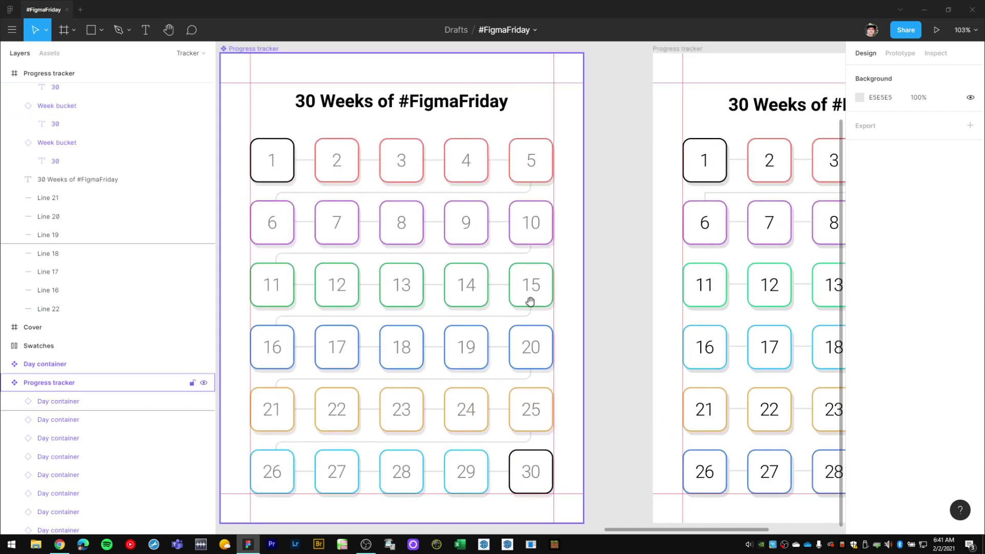
scroll(602, 199, "up", 5)
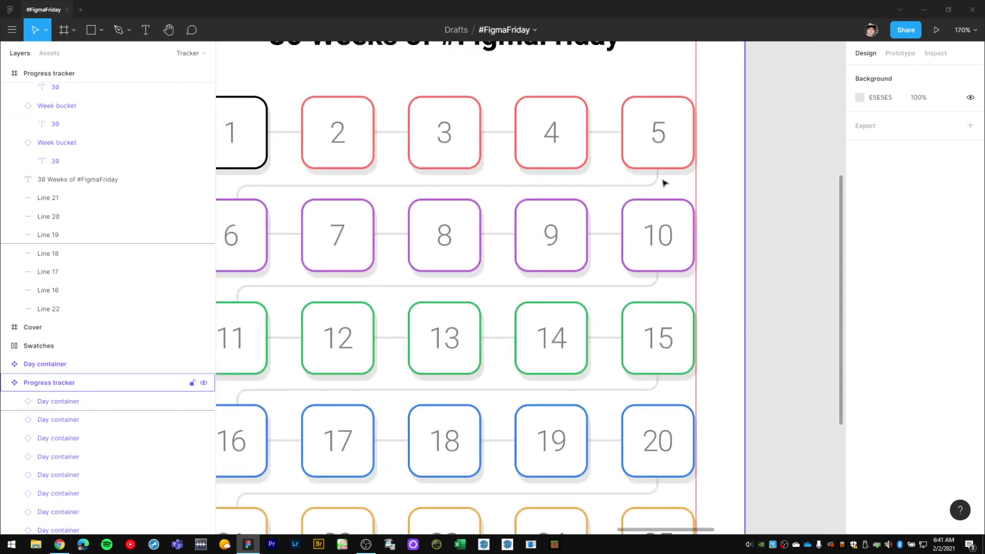
left_click(652, 188)
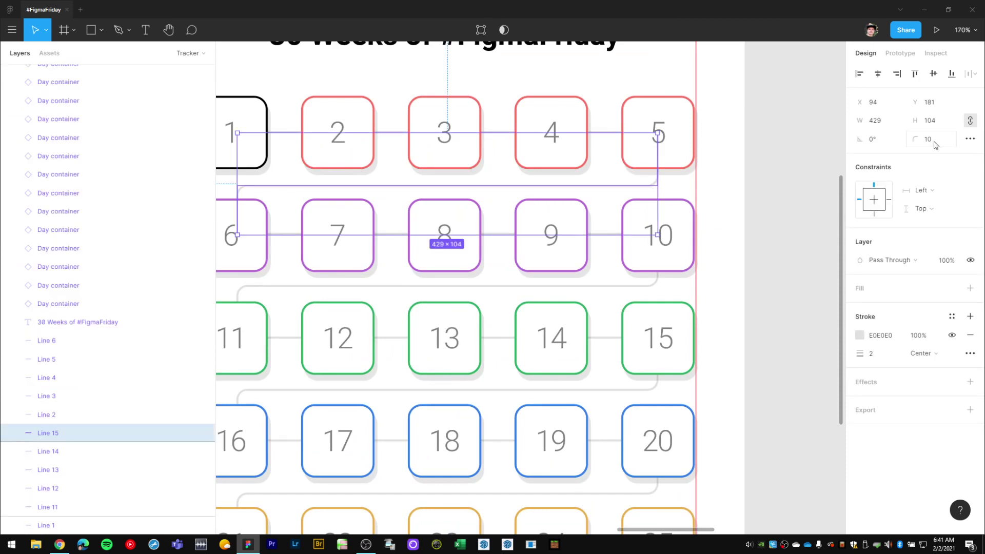
left_click(795, 235)
scroll(535, 293, "left", 2)
scroll(448, 317, "up", 1)
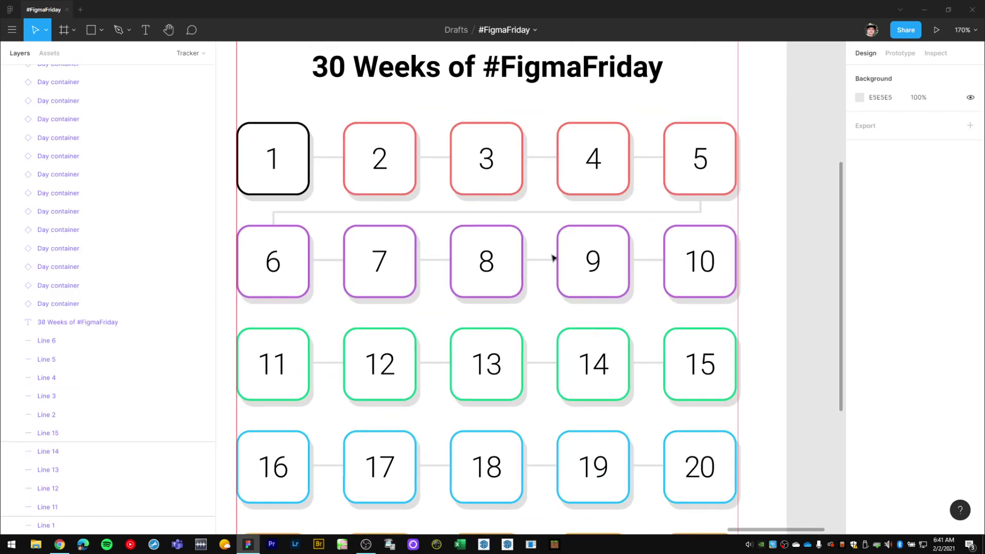
left_click(571, 213)
scroll(590, 247, "left", 1)
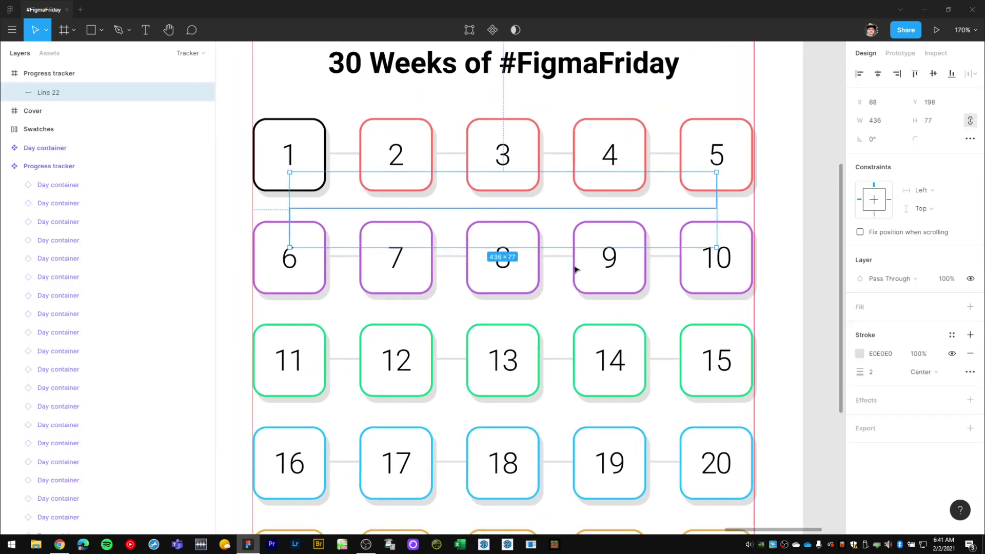
left_click(927, 141)
type("10")
key("Return")
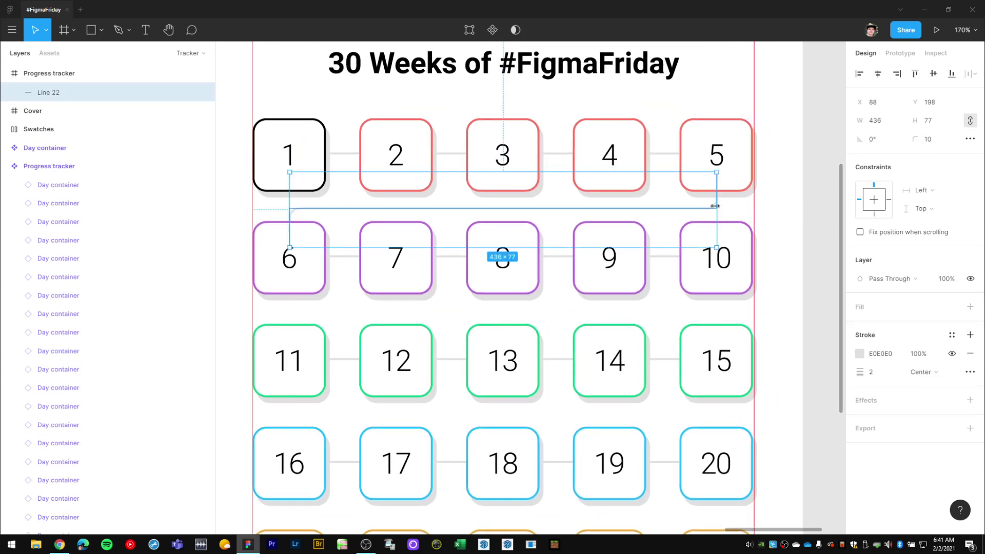
left_click(815, 255)
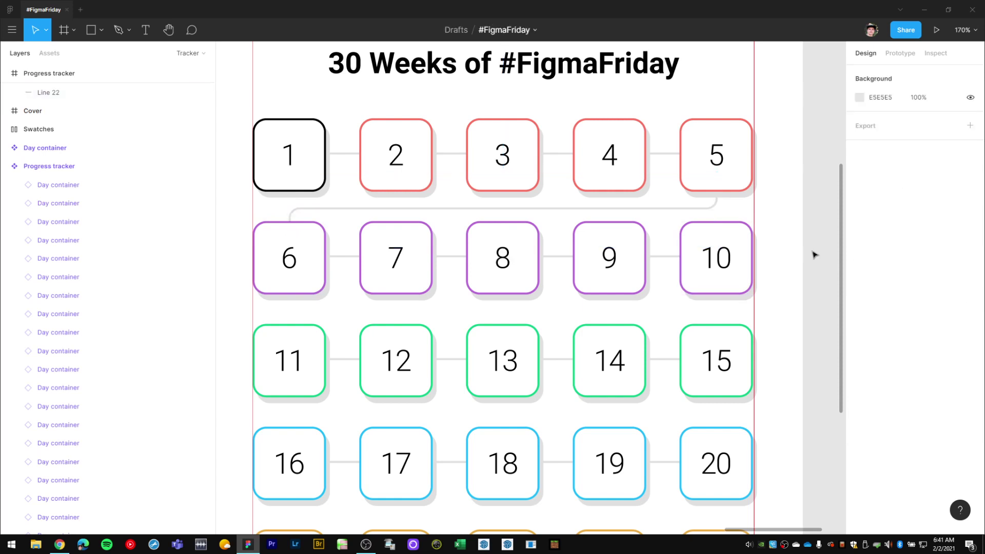
Step: Alt-drag a copy of the rounded connector down one row and repeat with Ctrl+D for the remaining rows
scroll(814, 255, "down", 2)
left_click(578, 176)
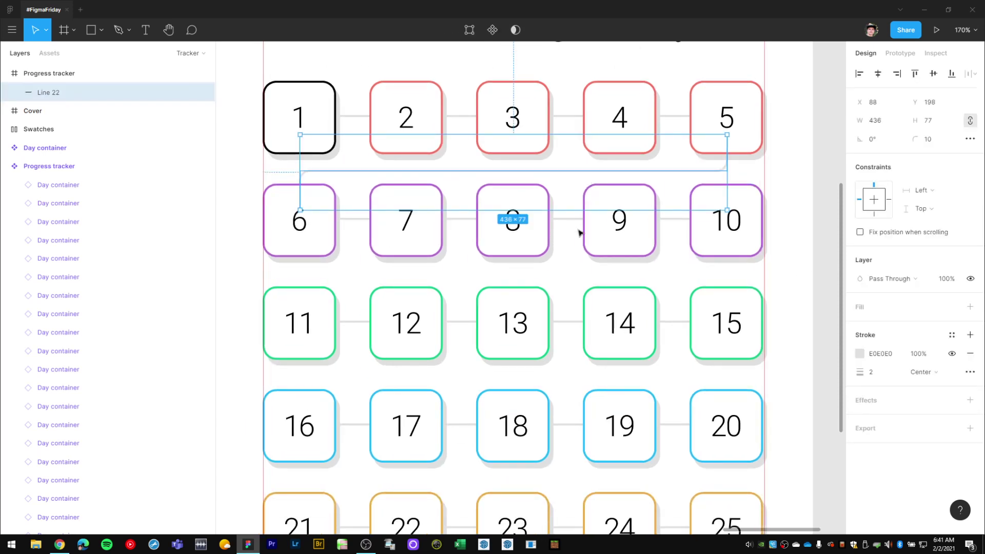
left_click_drag(595, 159, 607, 332)
scroll(607, 332, "down", 2)
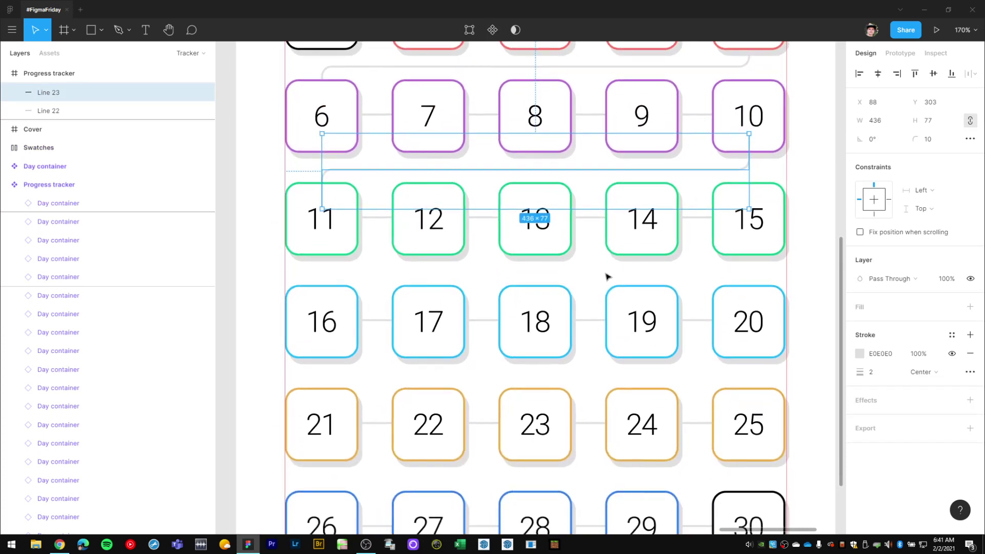
key("ctrl+d")
key("ctrl+d")
scroll(632, 235, "down", 4)
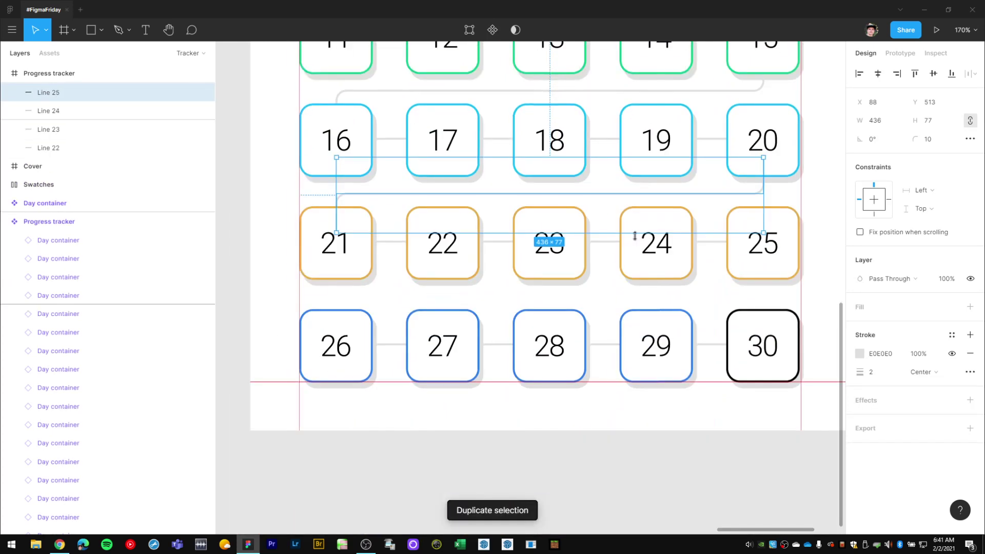
key("ctrl+d")
left_click(680, 493)
scroll(671, 335, "down", 3)
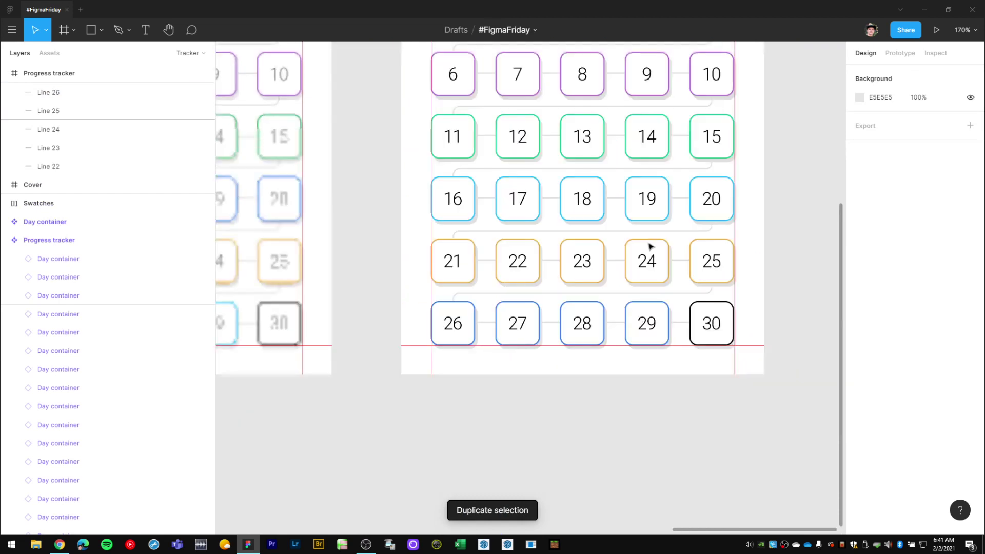
scroll(662, 275, "up", 1)
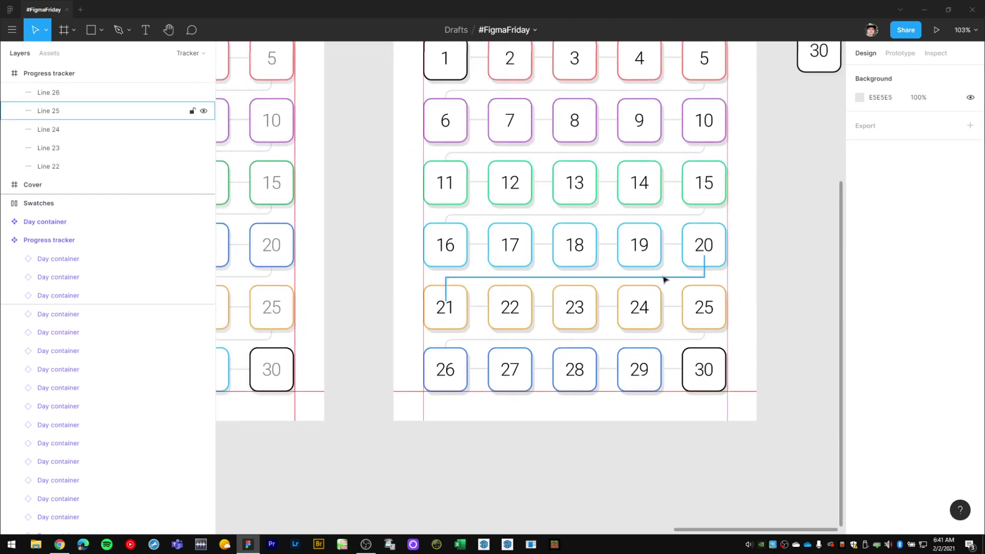
Step: Hide layout grids and check the connector lines in outline view, then restore grids and normal view
key("ctrl+shift+4")
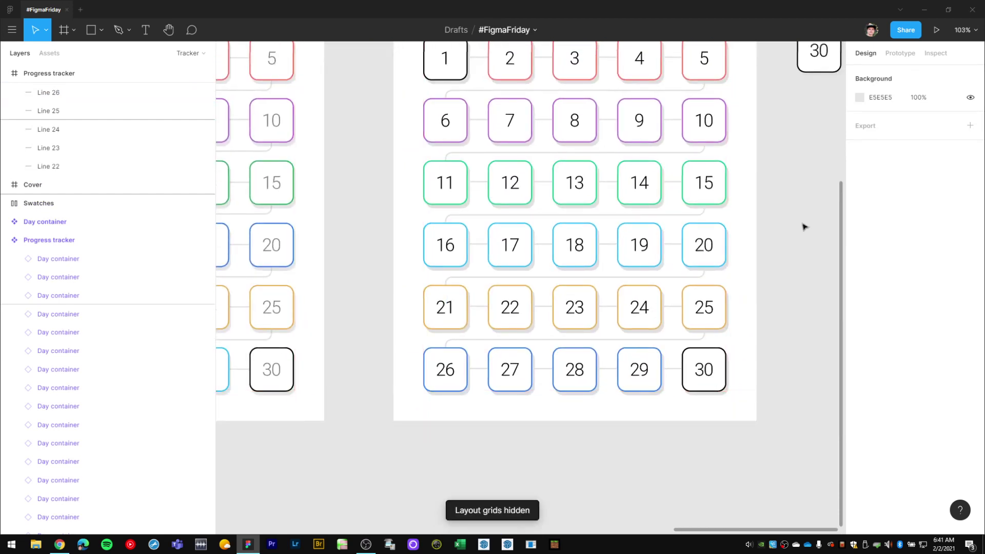
key("ctrl+y")
left_click_drag(787, 198, 747, 294)
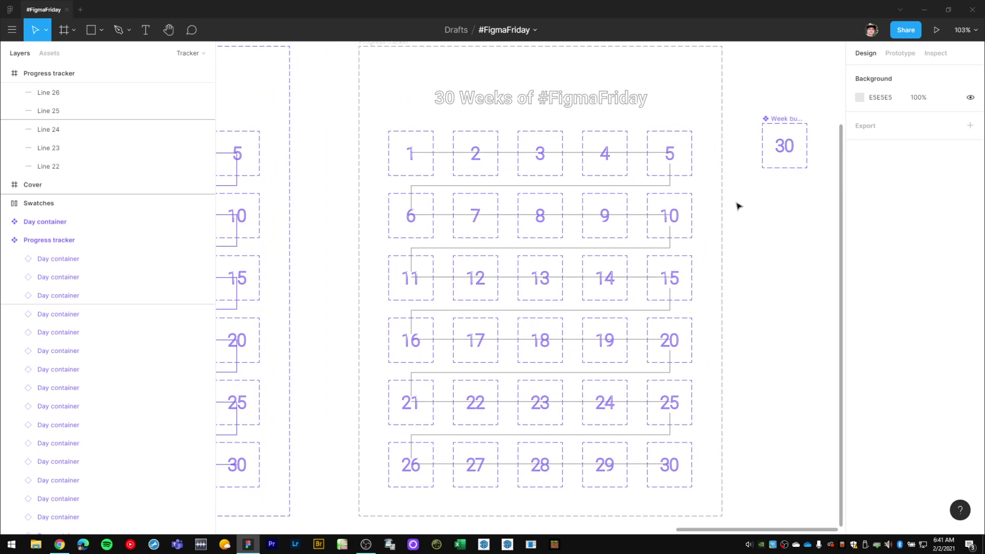
mouse_move(760, 229)
left_mouse_down()
mouse_move(749, 237)
mouse_move(752, 216)
left_mouse_up()
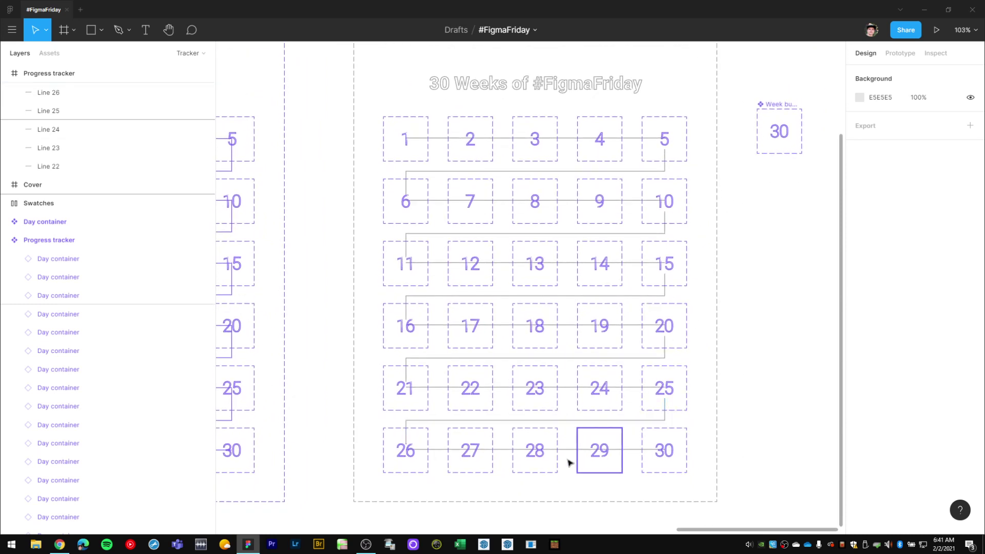
key("ctrl+y")
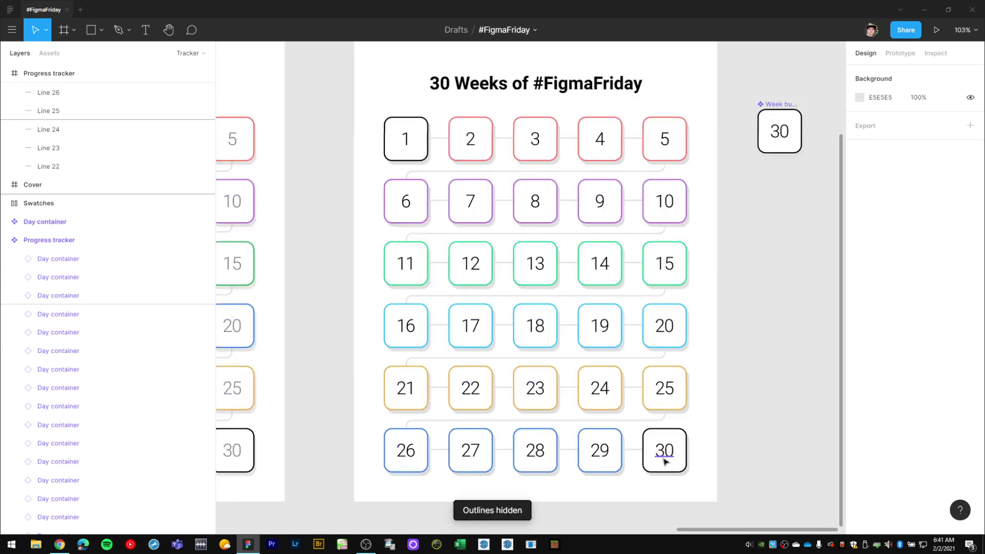
key("ctrl+shift+4")
key("ctrl+shift+4")
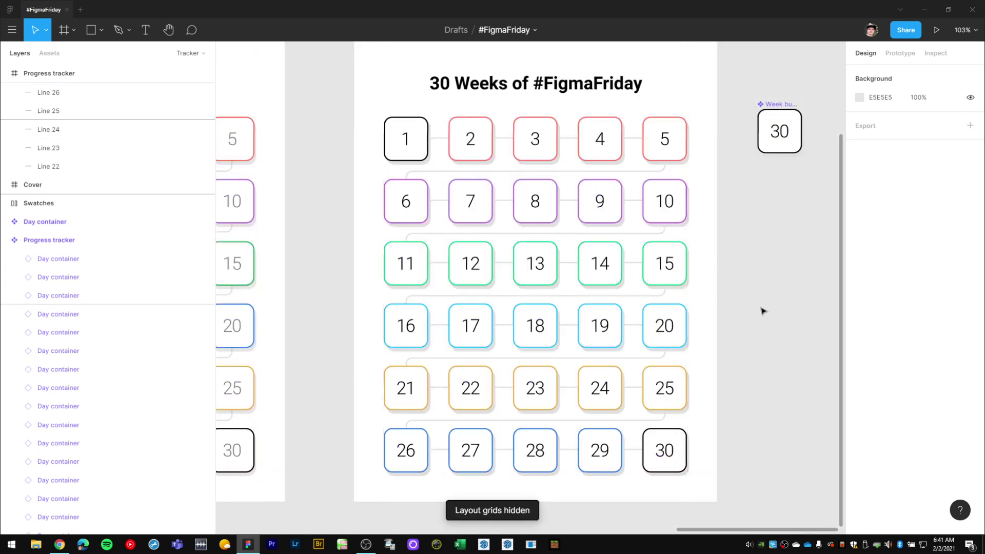
Step: Move the Week bucket component above the tracker frame, to about X 463, Y -538
scroll(743, 303, "right", 1)
scroll(720, 256, "up", 1)
scroll(720, 255, "up", 1)
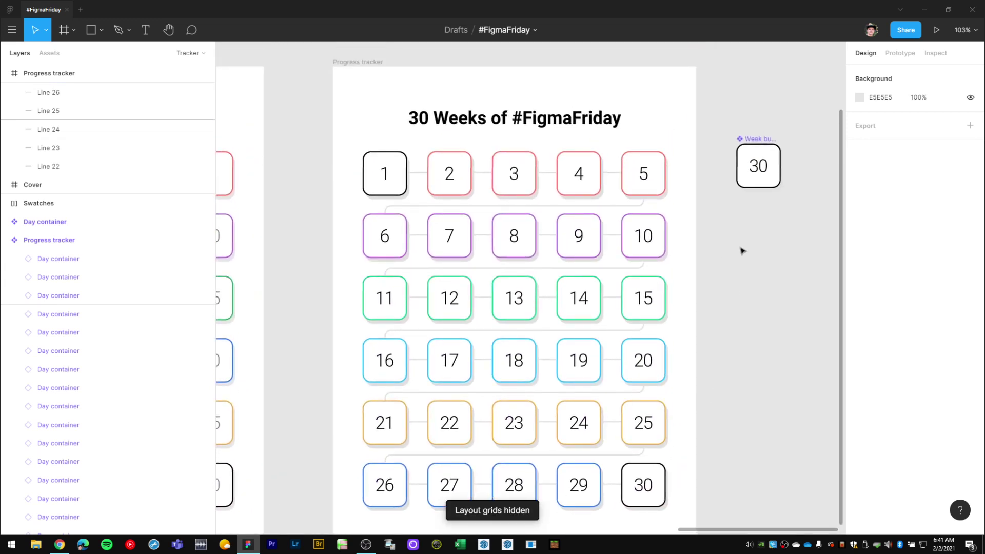
scroll(764, 221, "down", 3)
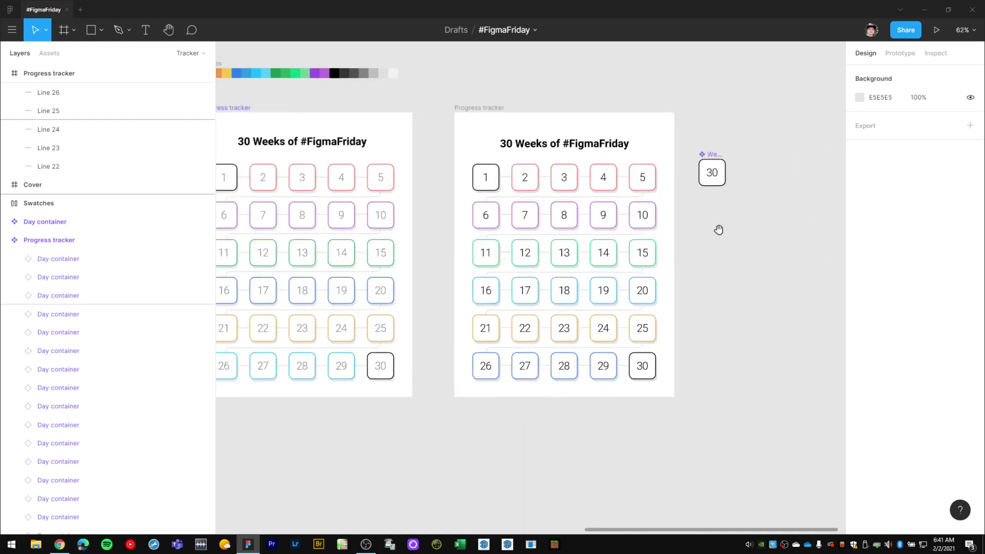
left_click_drag(717, 147, 466, 132)
scroll(483, 180, "up", 3)
left_click_drag(498, 181, 459, 125)
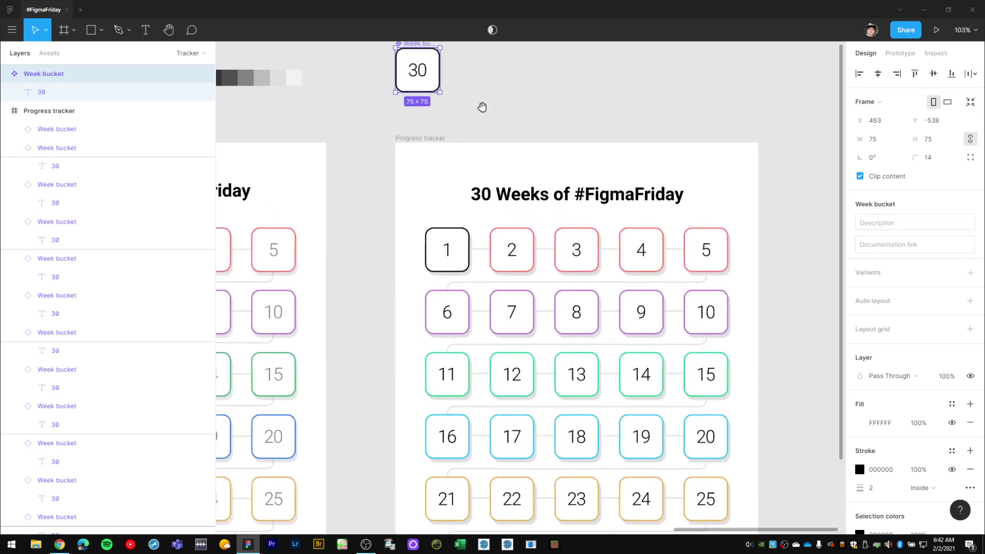
scroll(400, 83, "up", 1)
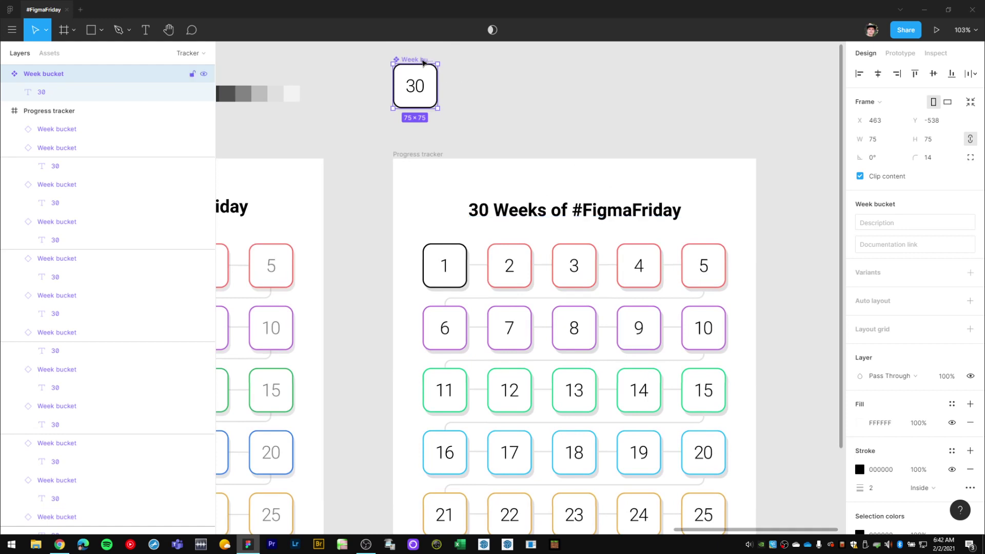
Step: Move the Week bucket back beside the tracker and try stroke weight 4, then return it to 2
left_click_drag(423, 63, 736, 286)
scroll(741, 295, "down", 3)
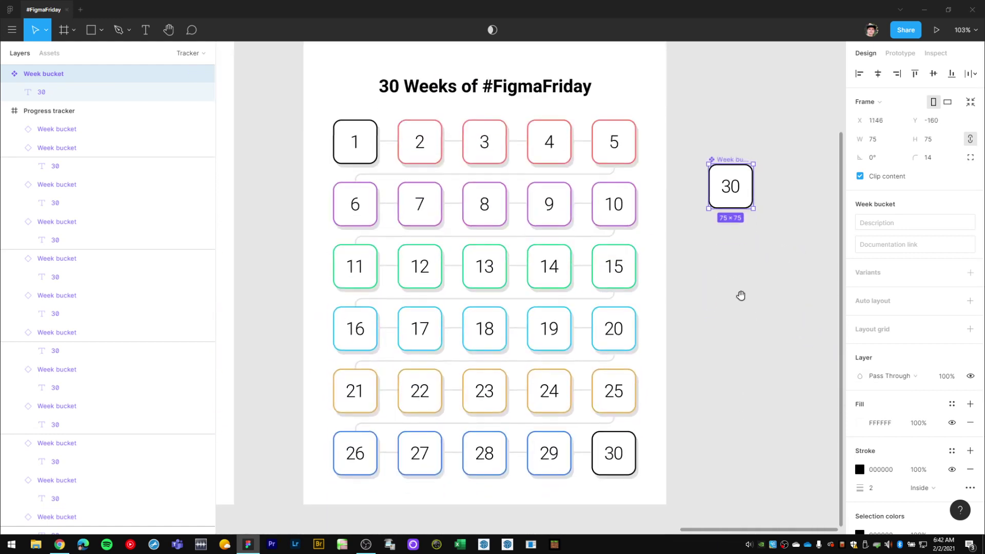
scroll(741, 296, "left", 1)
scroll(893, 462, "down", 3)
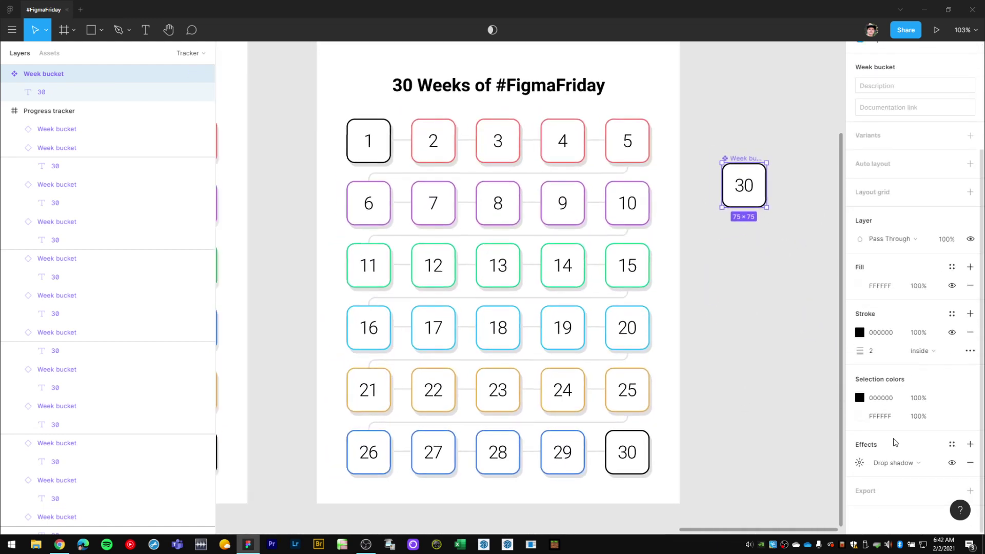
scroll(895, 436, "up", 2)
left_click(881, 402)
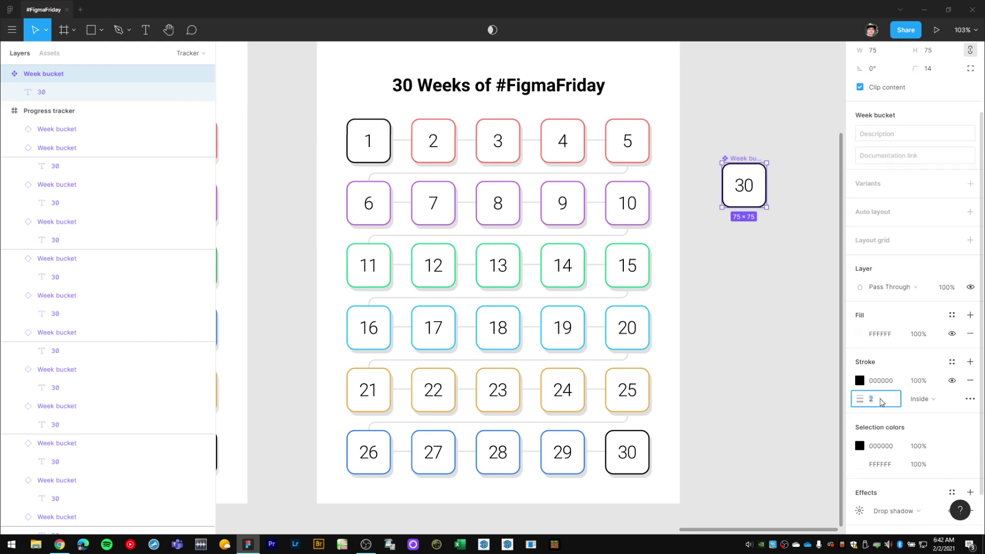
key("Up")
key("Up")
key("Up")
key("Up")
key("Up")
key("Down")
key("Down")
key("Down")
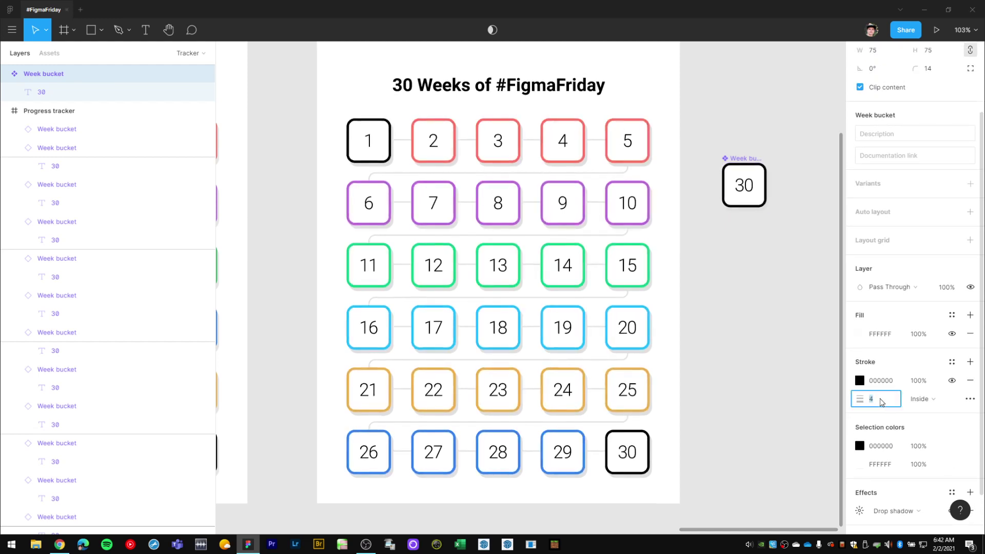
key("Down")
key("Down")
key("Escape")
Step: Try Week bucket corner radius 0, then 500, making the buckets square and then circular
scroll(744, 297, "up", 1)
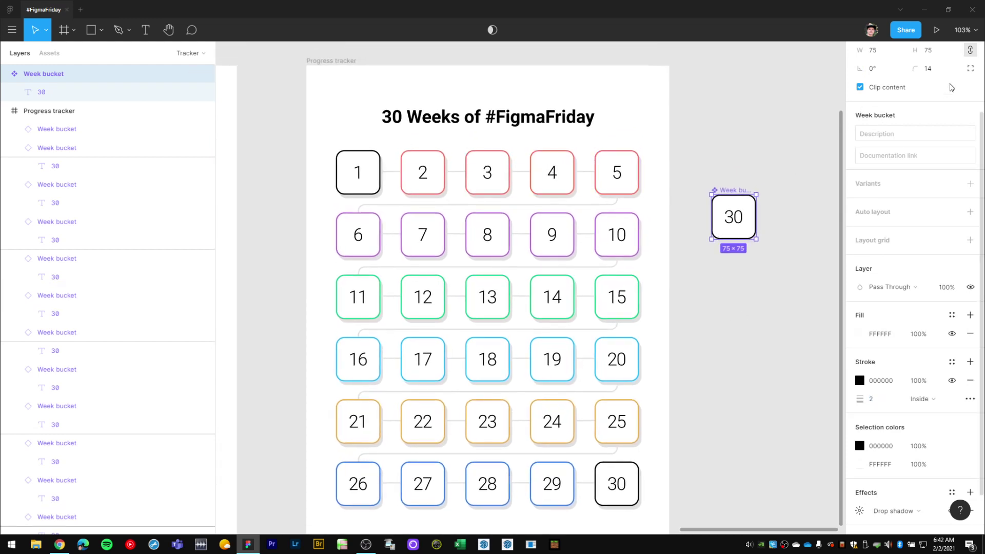
left_click(939, 72)
key("Return")
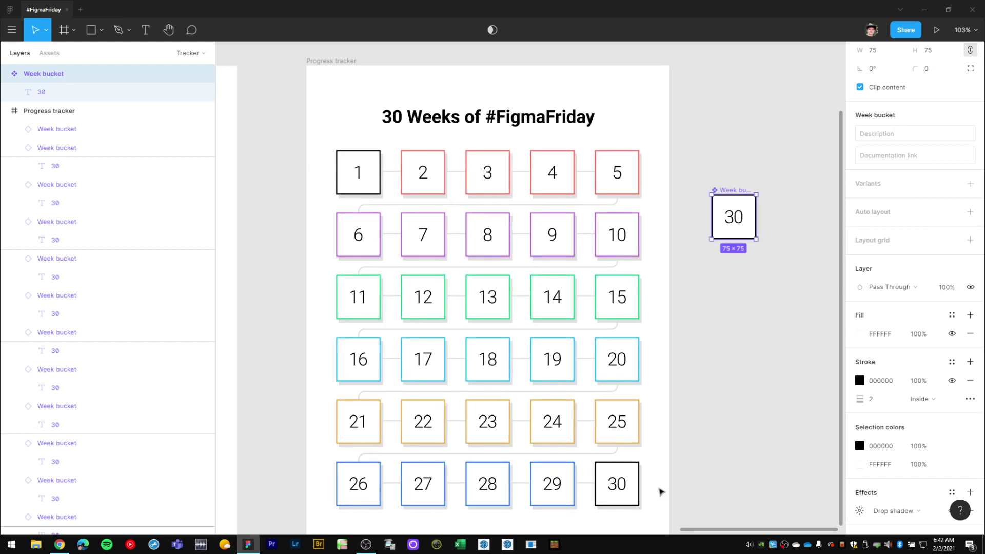
left_click(936, 73)
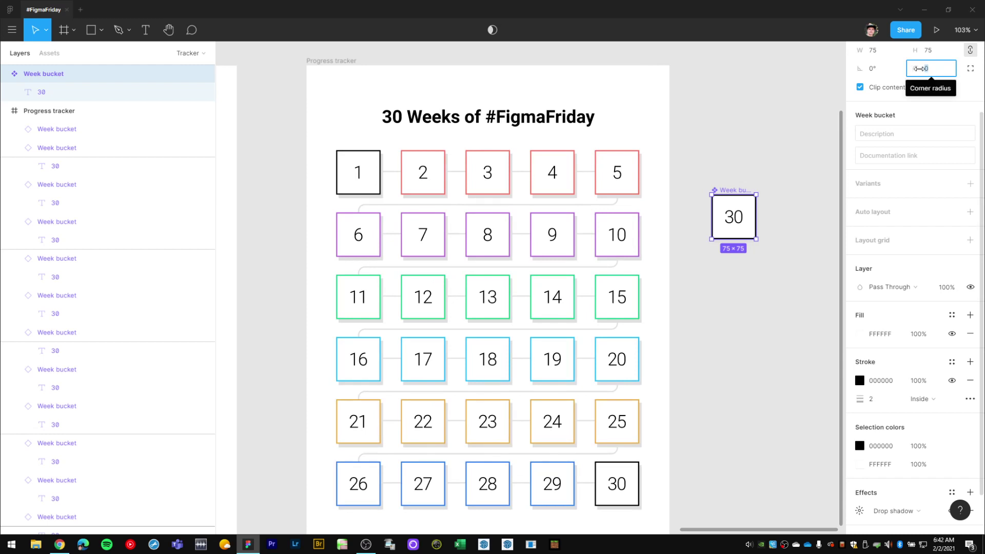
type("500")
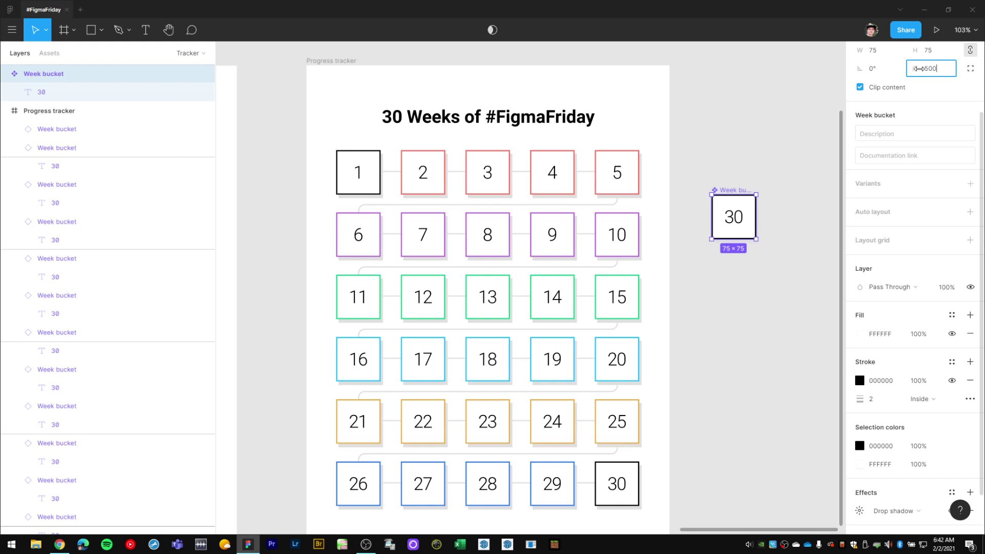
key("Return")
Step: Restore the Week bucket corner radius to 14 for rounded-square buckets
left_click(728, 364)
scroll(673, 294, "down", 1)
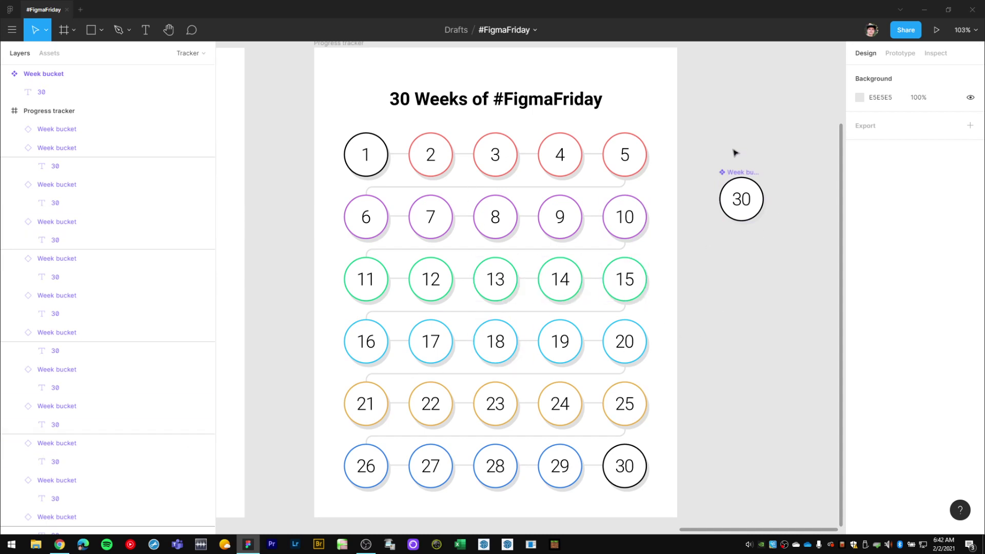
left_click_drag(739, 321, 729, 318)
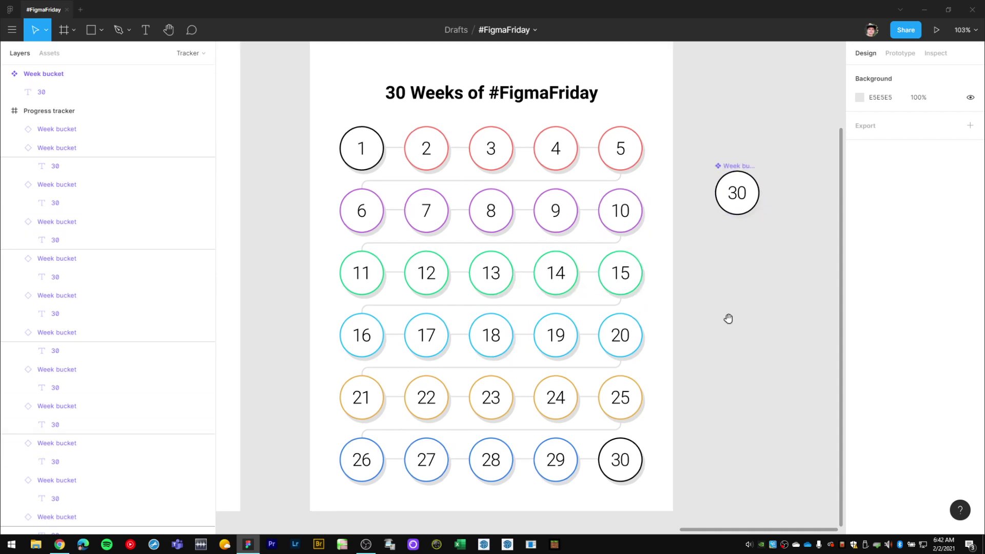
left_click(737, 165)
left_click(932, 156)
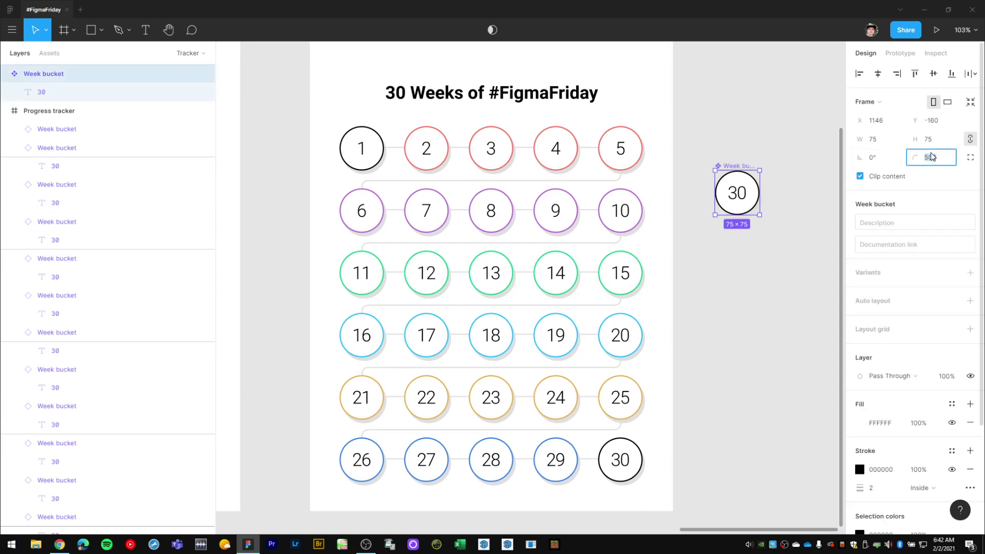
type("14")
key("Return")
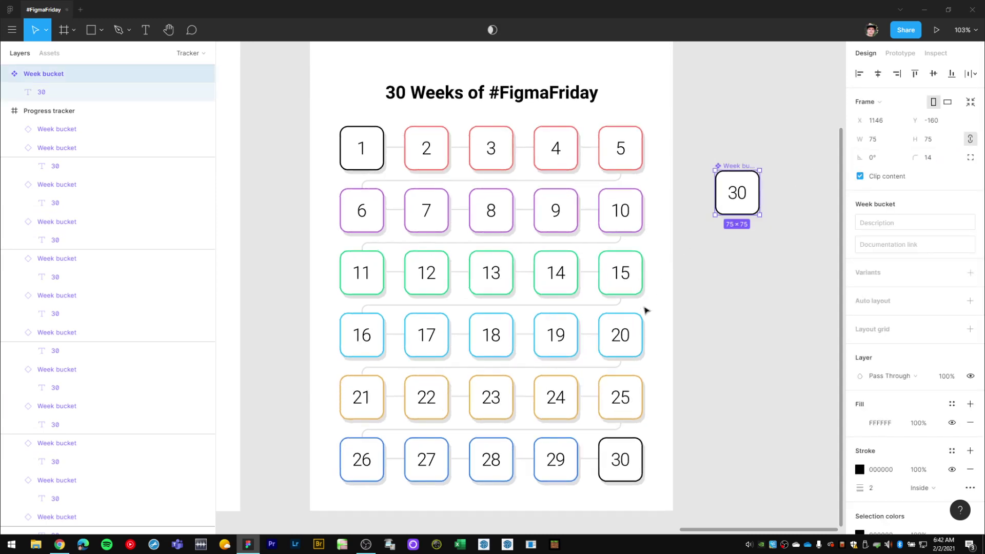
Step: Move the Week bucket component up near the color swatches
left_click(731, 301)
scroll(730, 303, "down", 3)
scroll(730, 302, "right", 1)
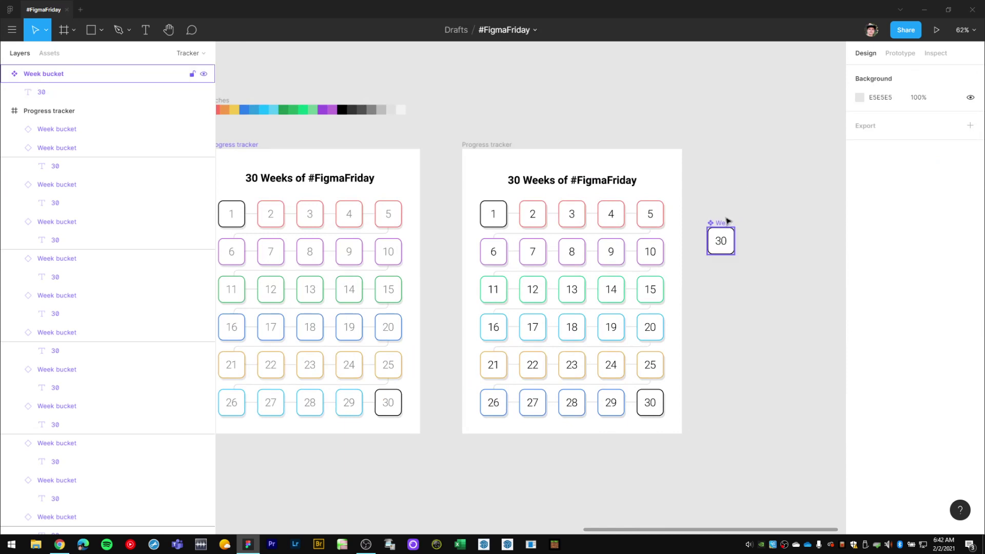
left_click_drag(723, 219, 476, 80)
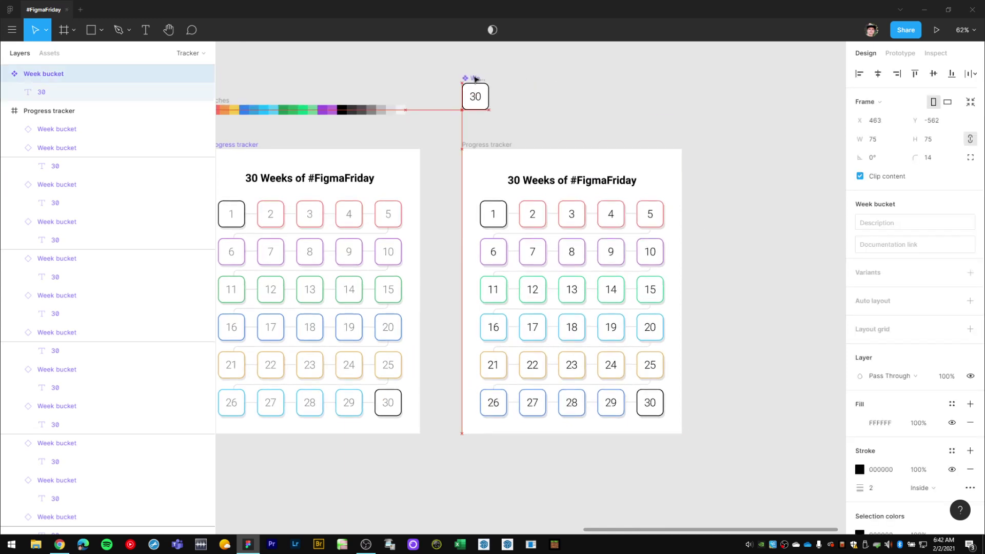
left_click(713, 184)
scroll(721, 242, "down", 1)
scroll(721, 242, "right", 1)
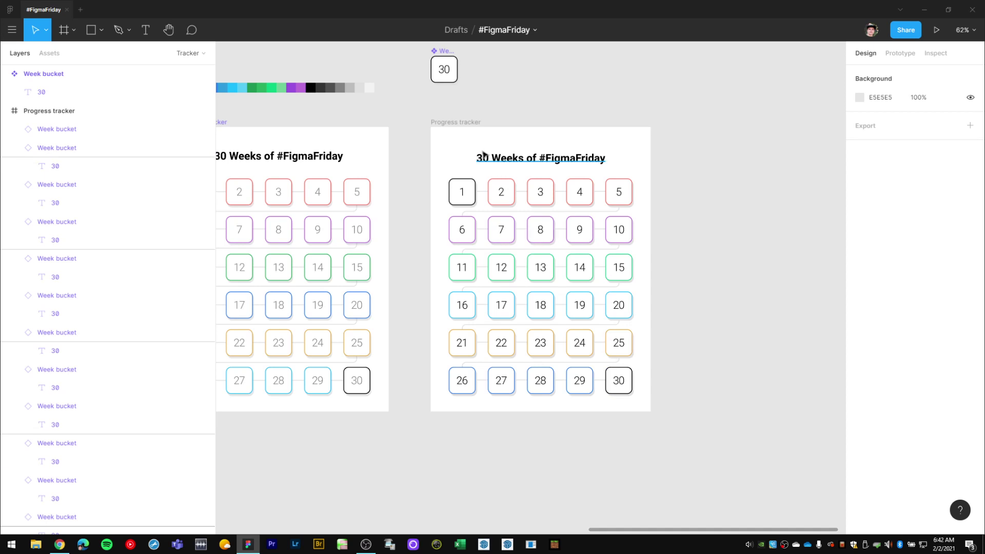
Step: Give the Progress tracker frame a 1x PDF export setting and preview the export
left_click(467, 123)
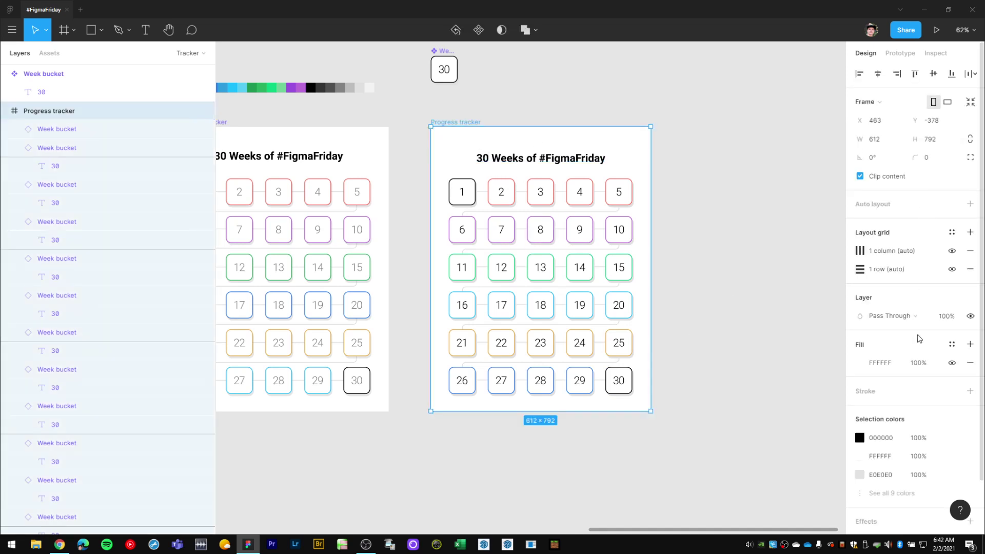
scroll(919, 339, "down", 2)
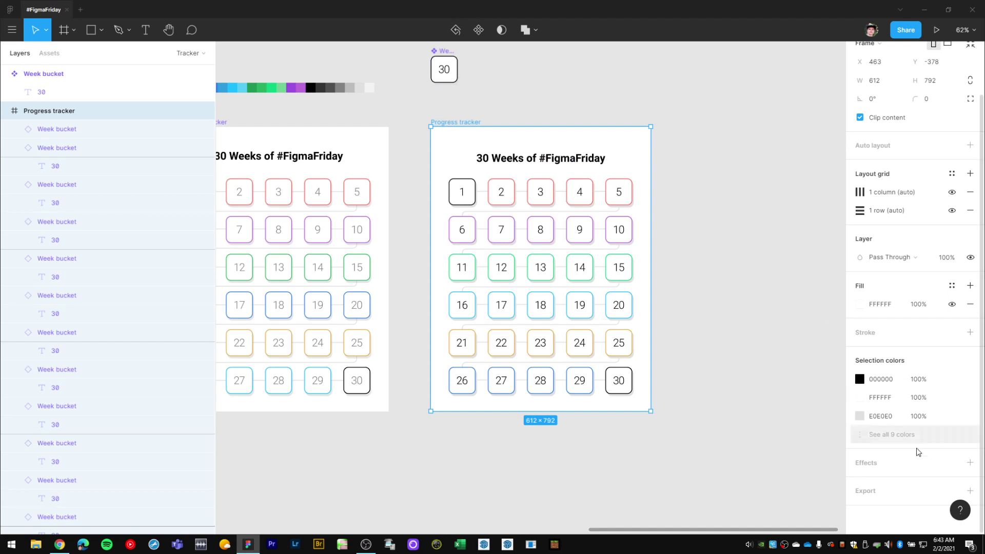
left_click(970, 491)
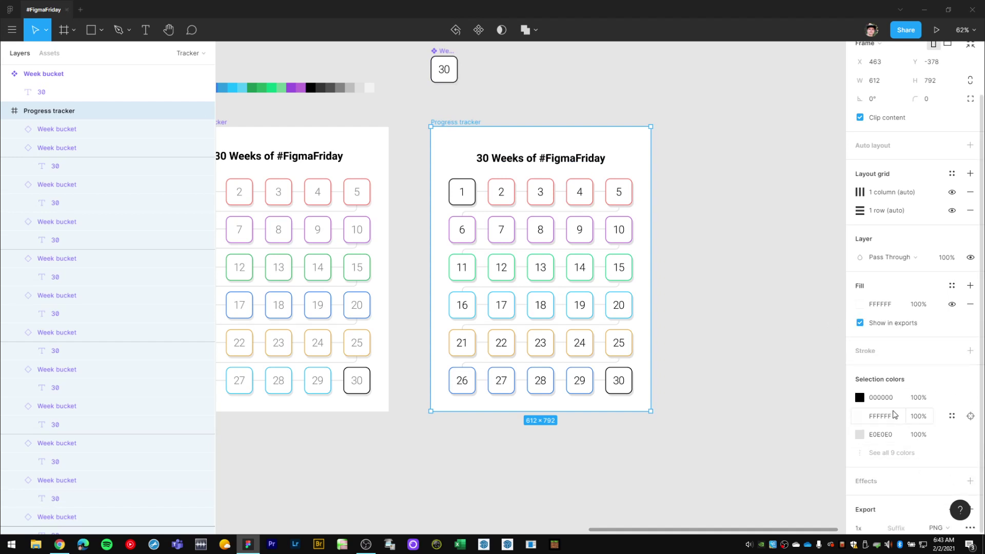
scroll(894, 408, "down", 3)
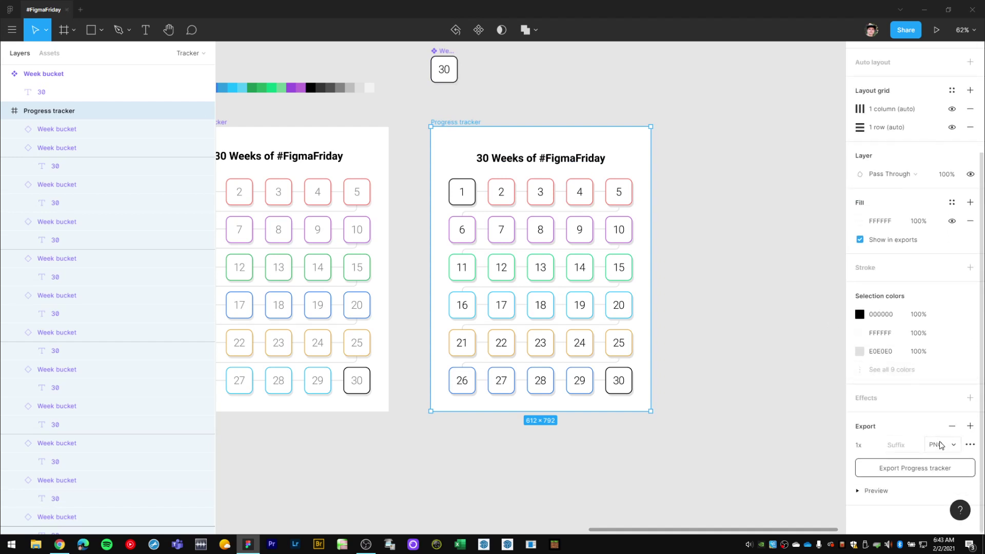
left_click(941, 445)
left_click(949, 487)
left_click(879, 493)
scroll(892, 441, "down", 2)
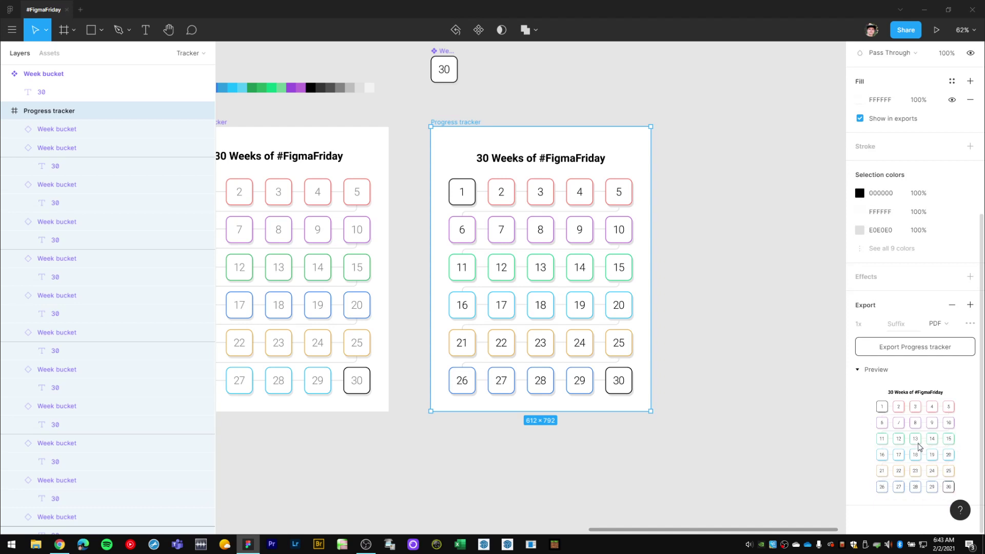
Step: Export the frame and save it as Progress tracker.pdf on the Desktop
left_click(912, 352)
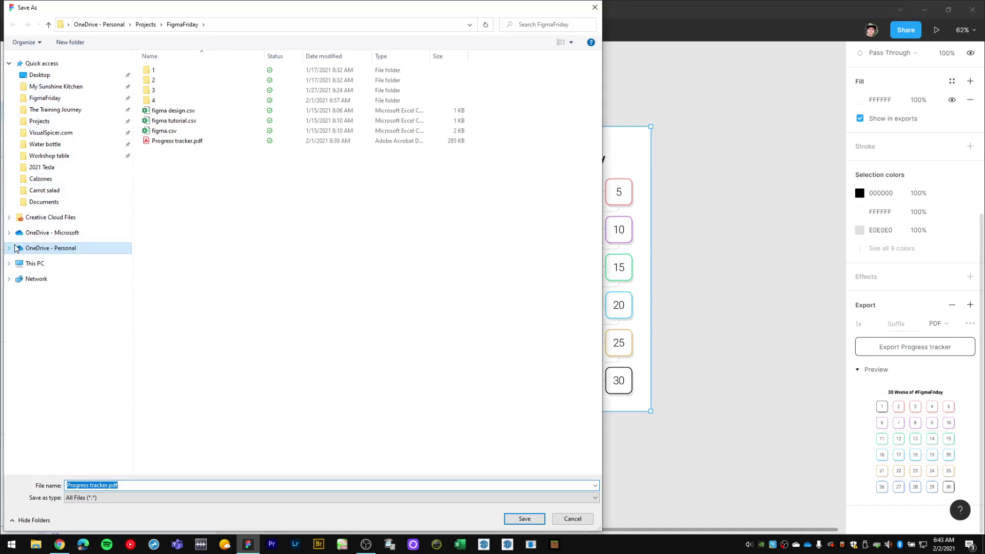
left_click(9, 264)
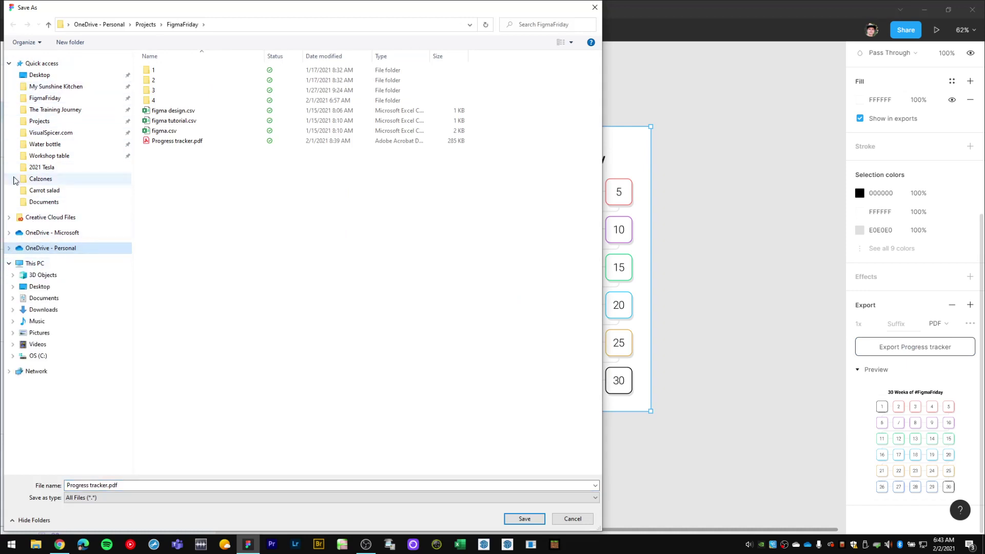
left_click(40, 75)
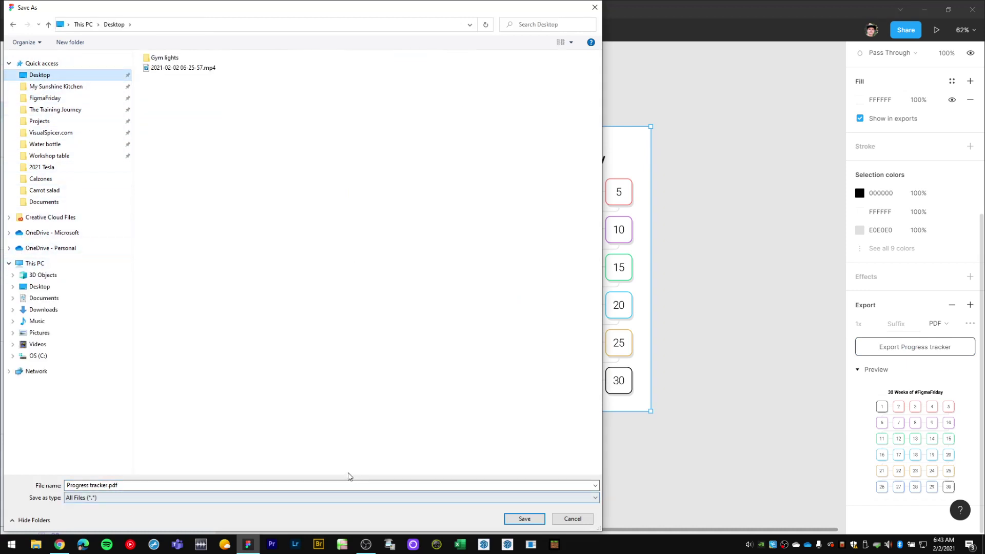
left_click(527, 519)
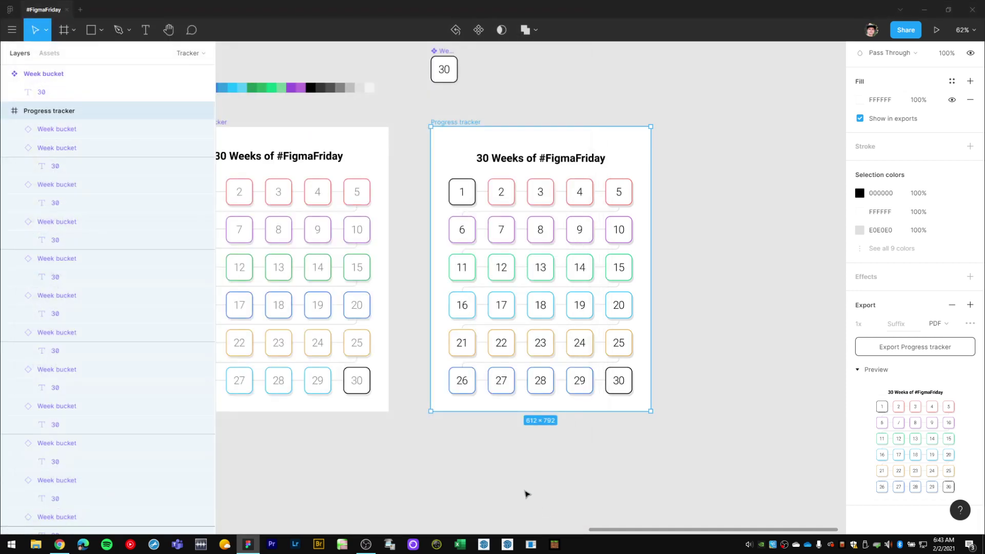
left_click(702, 346)
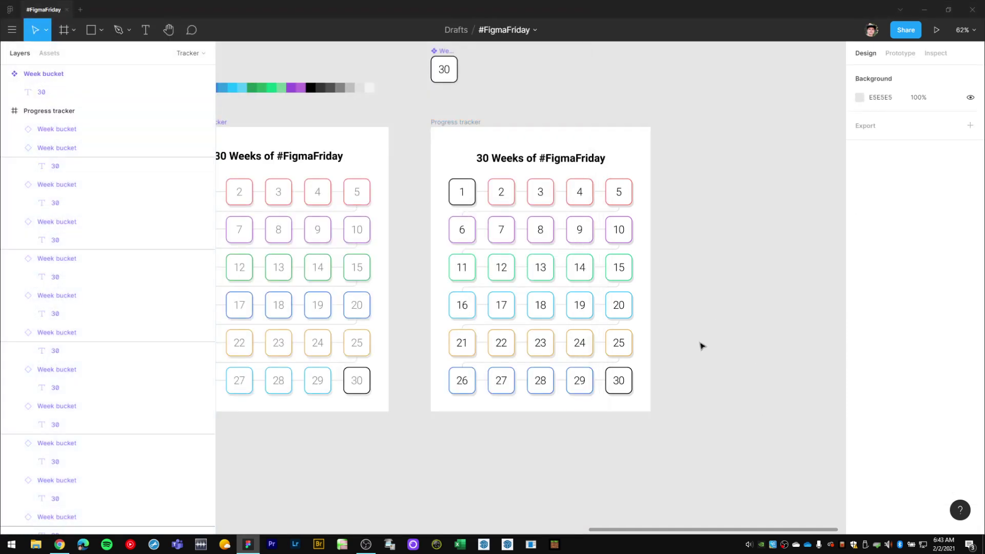
left_click_drag(702, 345, 692, 341)
key("super+e")
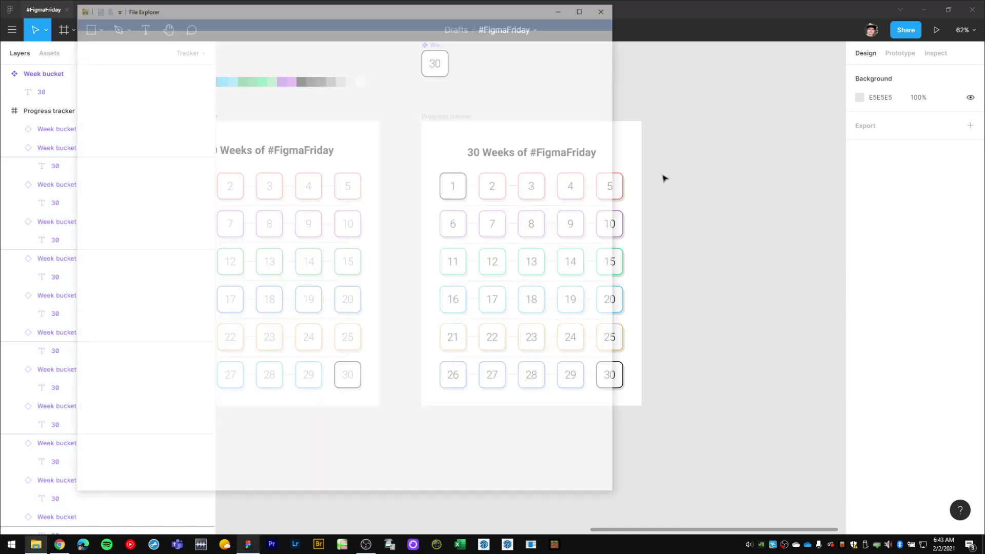
left_click(108, 72)
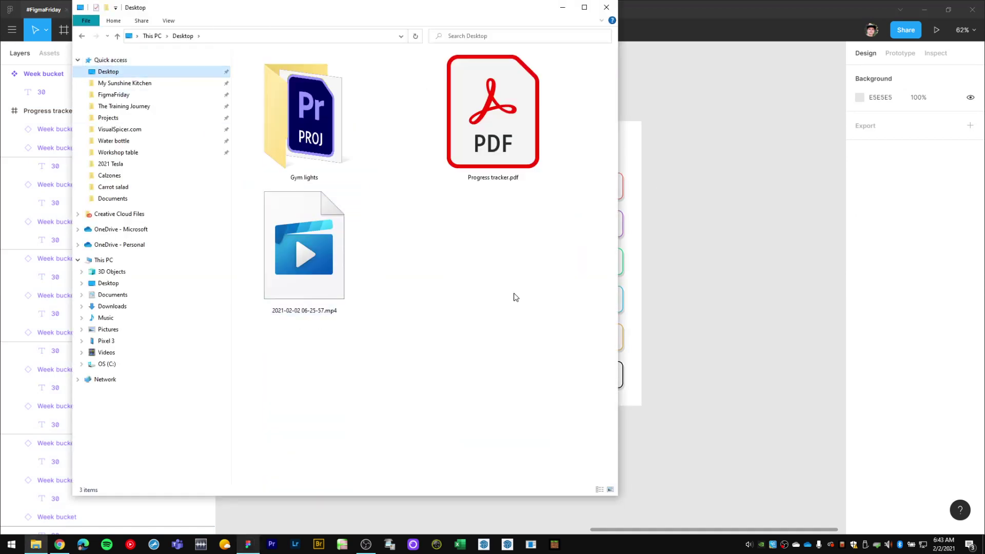
left_click(501, 127)
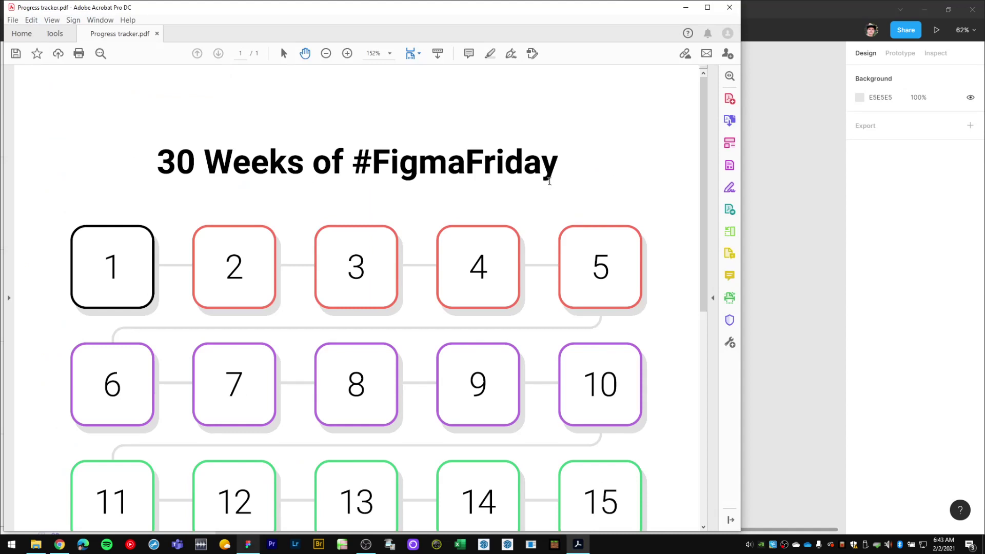
key("ctrl+0")
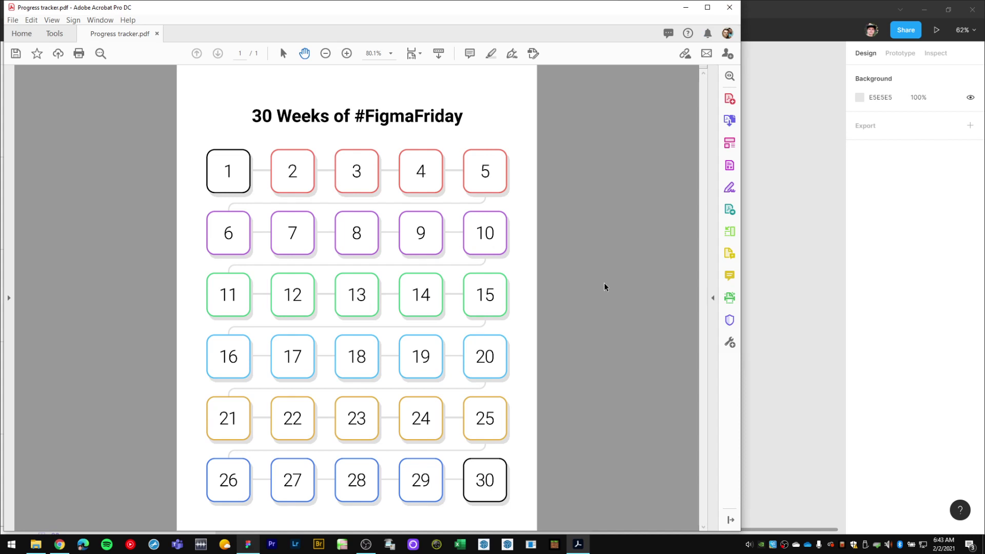
key("ctrl+p")
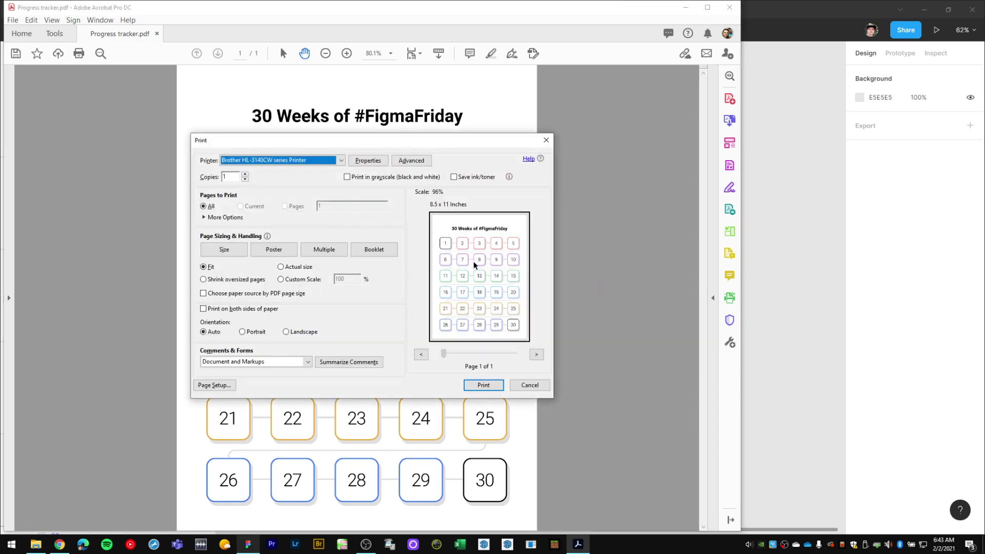
key("Escape")
key("ctrl+w")
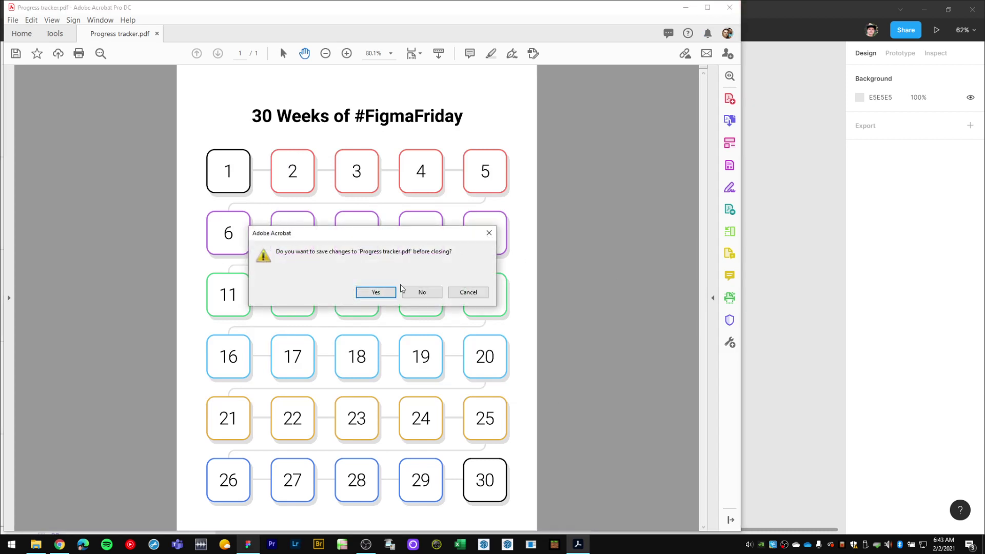
left_click(420, 292)
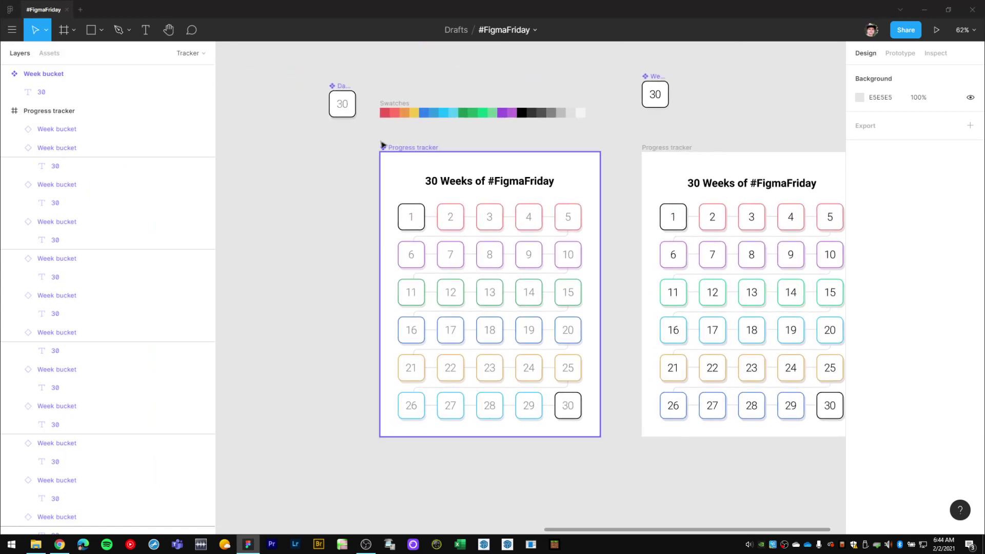
Step: Set the Week bucket's number text to 50% opacity so all thirty week numbers appear light grey
double_click(344, 106)
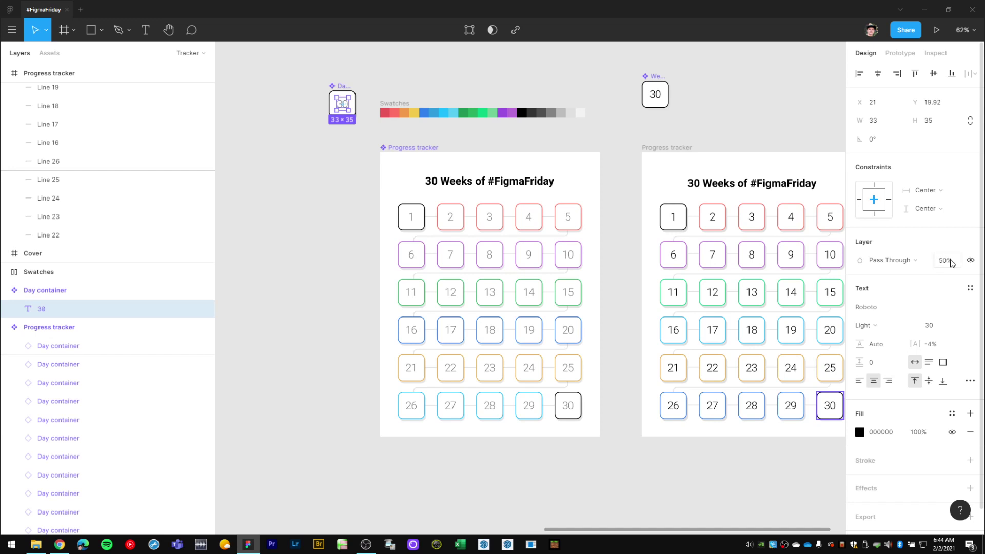
left_click(724, 110)
scroll(660, 123, "right", 5)
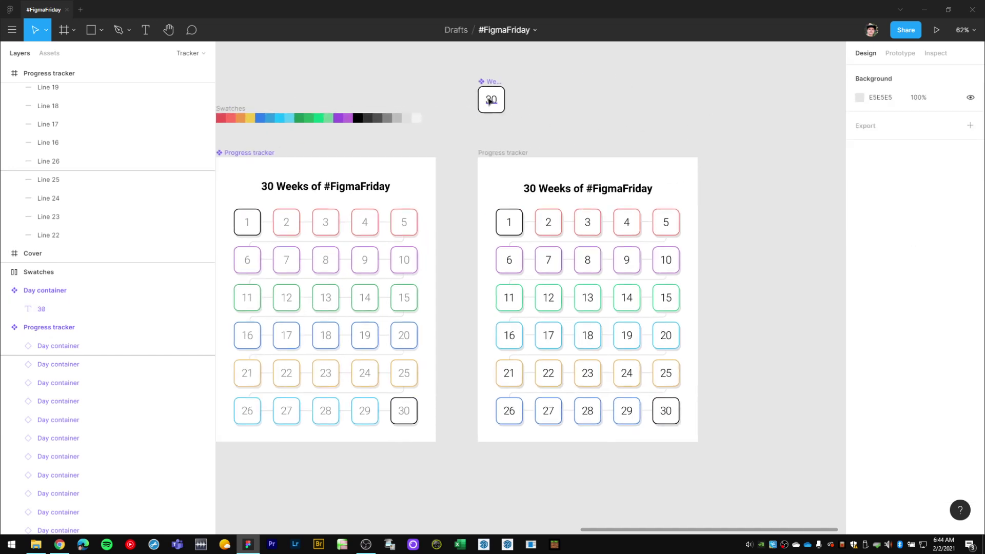
double_click(490, 100)
scroll(536, 154, "right", 1)
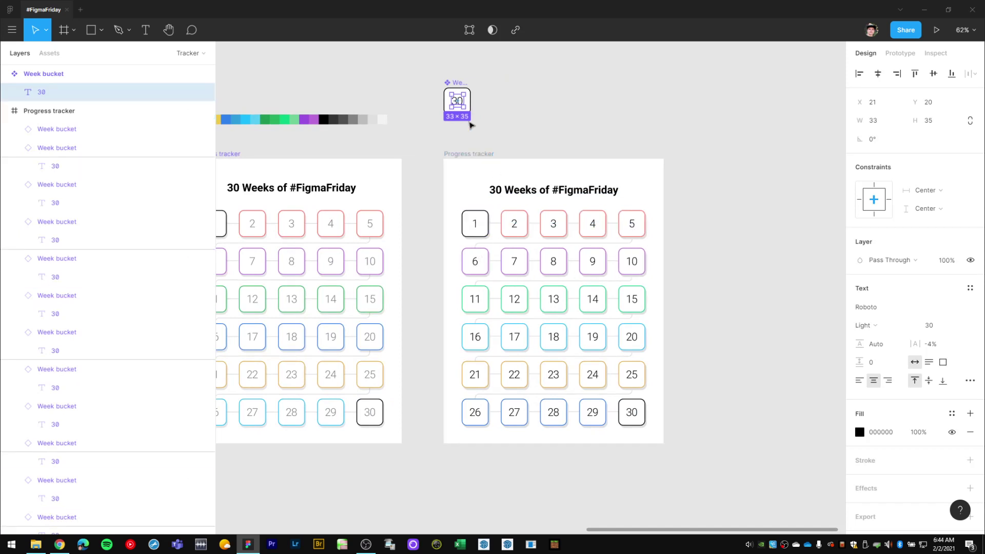
left_click(528, 97)
left_click(458, 105)
key("5")
left_click(716, 277)
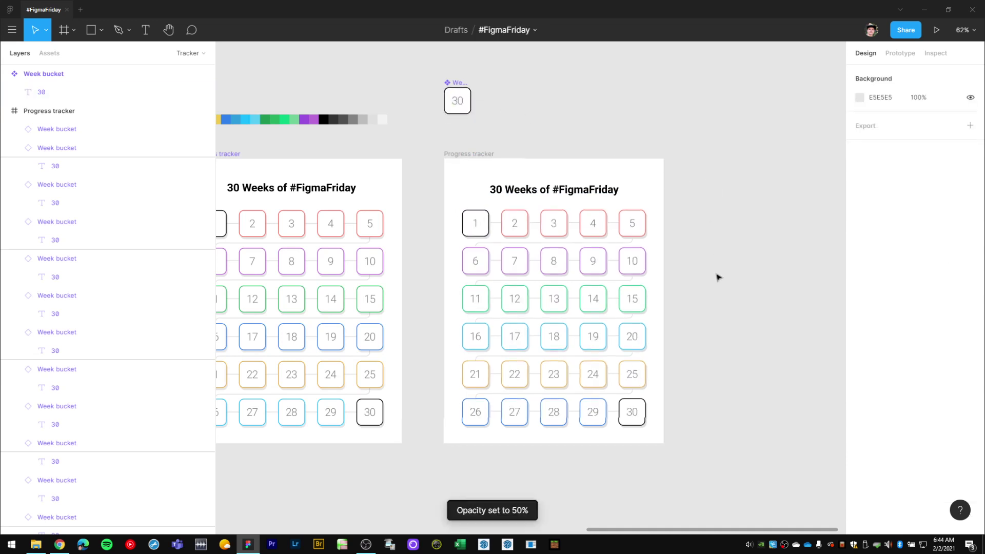
scroll(693, 310, "down", 1)
scroll(596, 297, "up", 5)
scroll(662, 308, "down", 1)
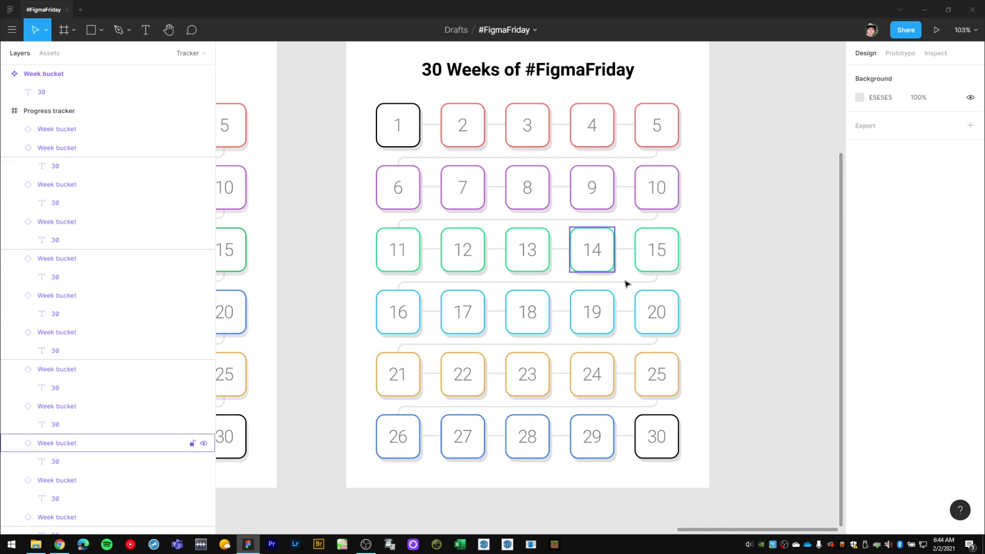
scroll(742, 244, "up", 1)
scroll(739, 256, "down", 5)
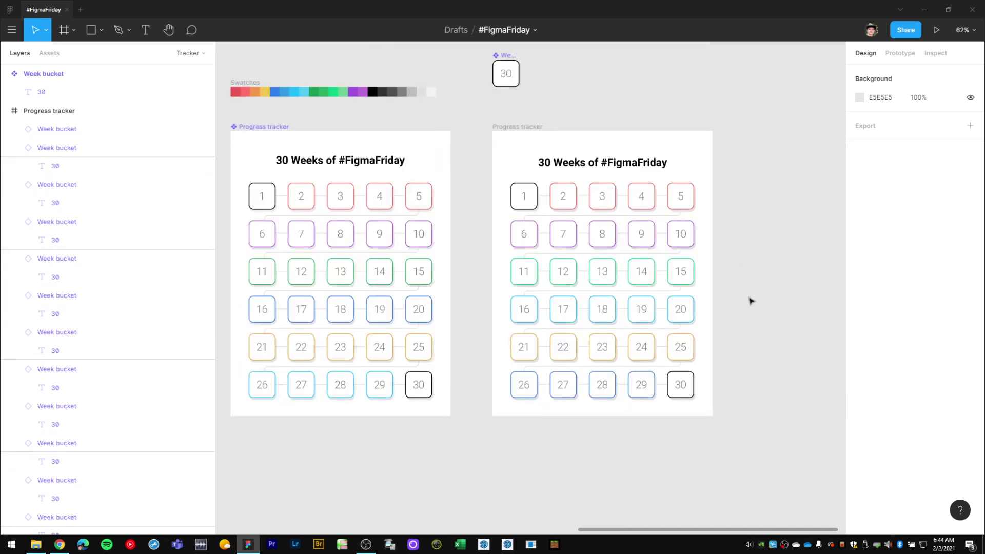
left_click_drag(750, 299, 674, 315)
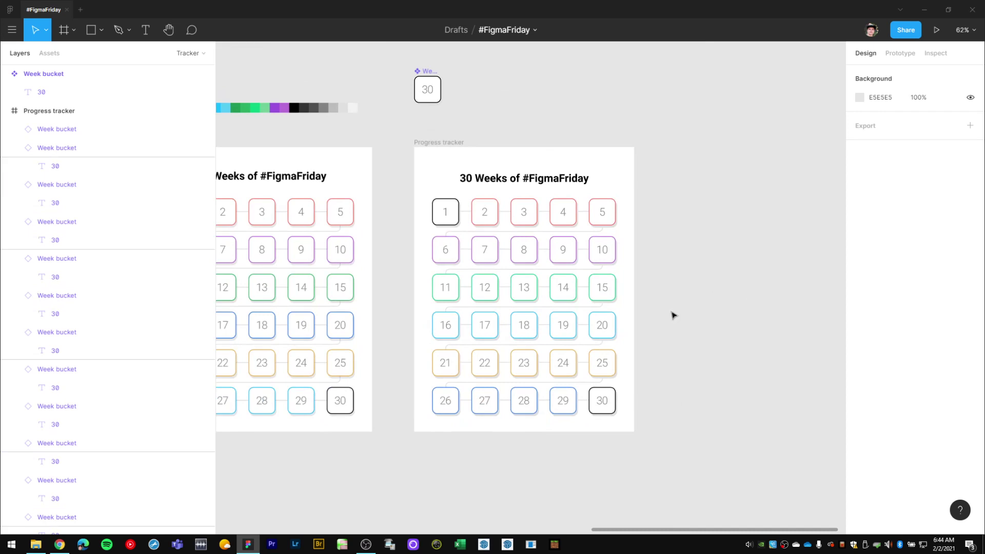